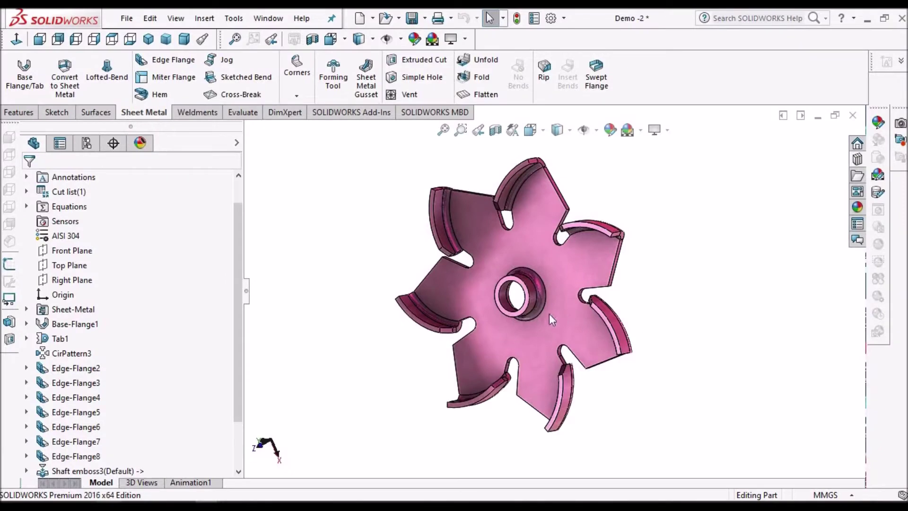
Inspect the finished impeller and highlight its base flange feature in the model.
middle_drag(548, 313, 587, 301)
scroll(507, 264, down, 2)
scroll(381, 314, up, 1)
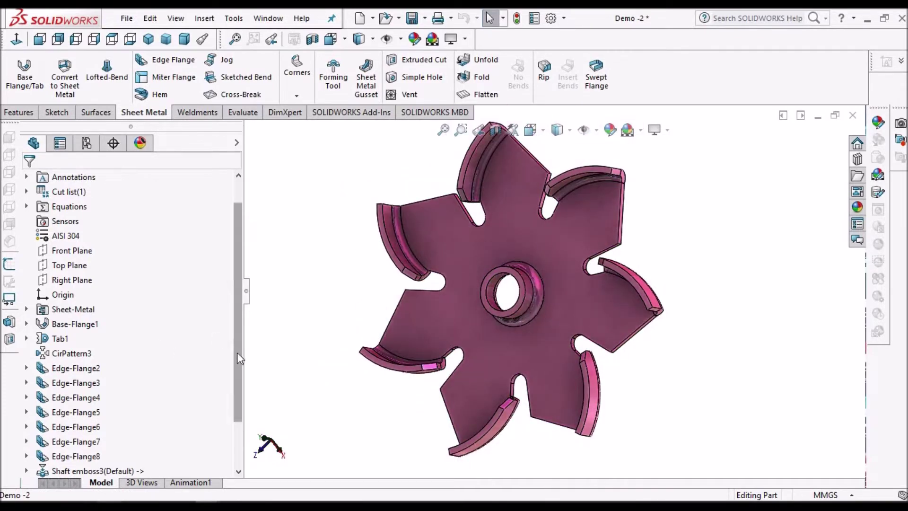
scroll(239, 410, down, 1)
scroll(238, 410, down, 1)
click(76, 265)
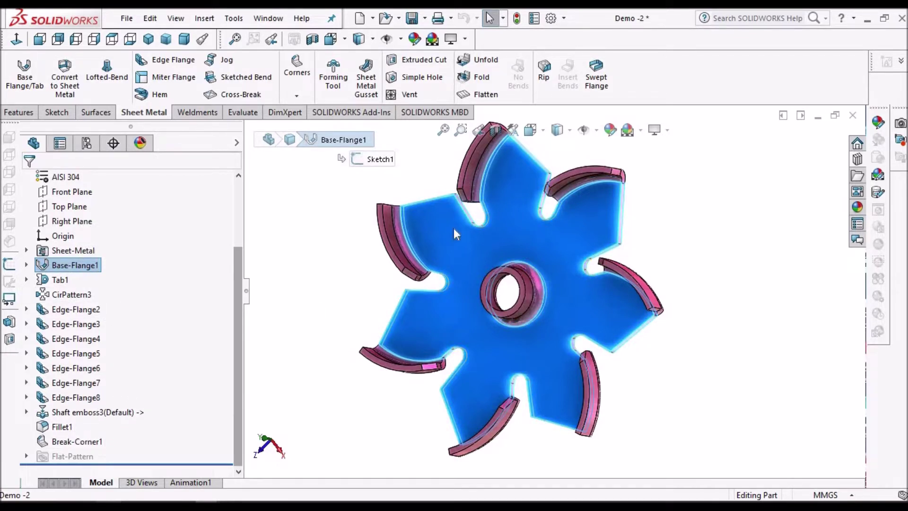
click(699, 219)
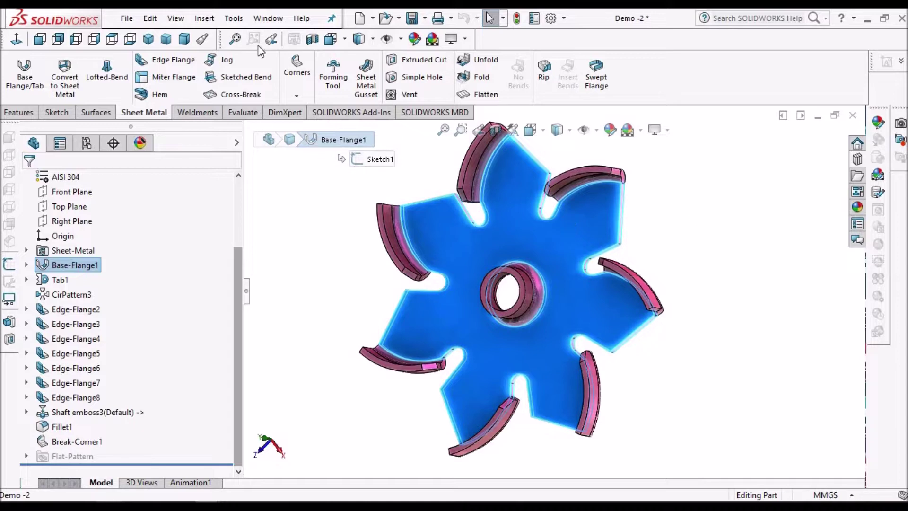
Examine the Shaft Lance forming tool part, then return to Demo -2 and inspect the embossed shaft hole at the impeller's centre.
click(270, 19)
click(298, 173)
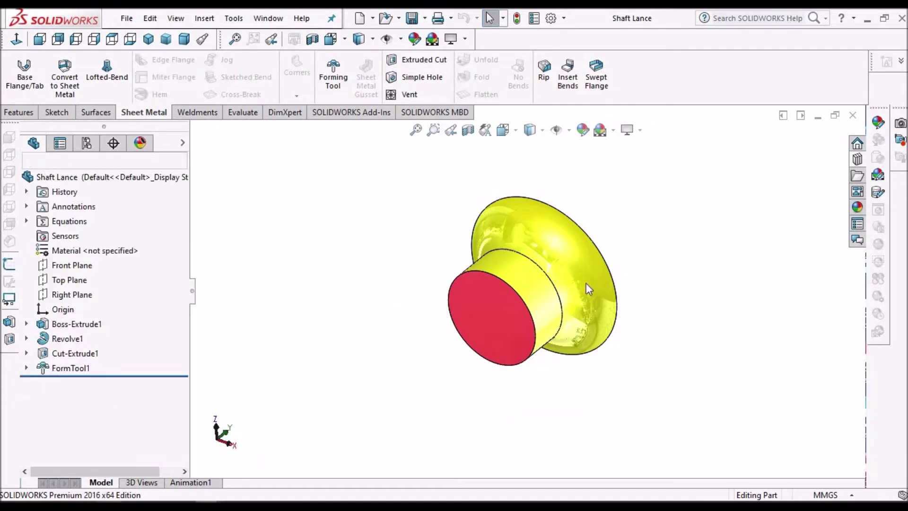
middle_drag(535, 299, 592, 272)
scroll(528, 300, down, 4)
click(268, 18)
click(309, 160)
scroll(518, 288, down, 3)
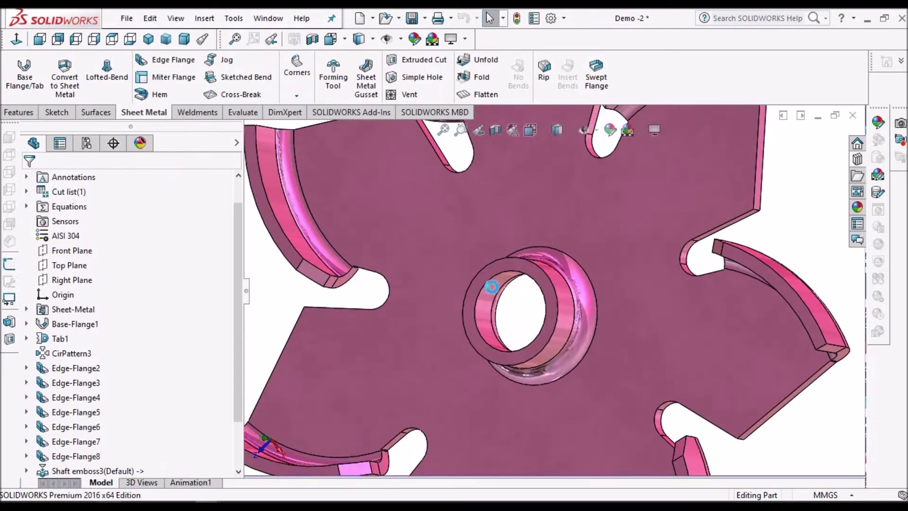
click(492, 287)
scroll(558, 279, up, 2)
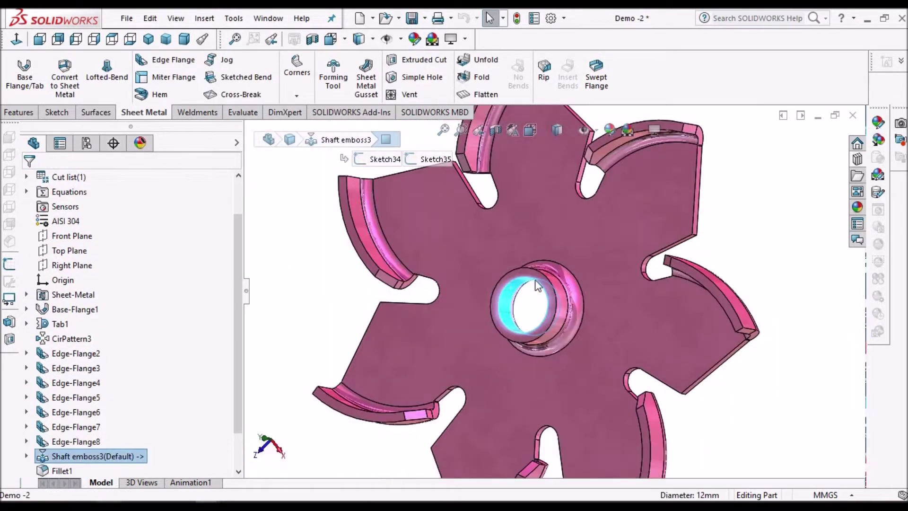
click(718, 239)
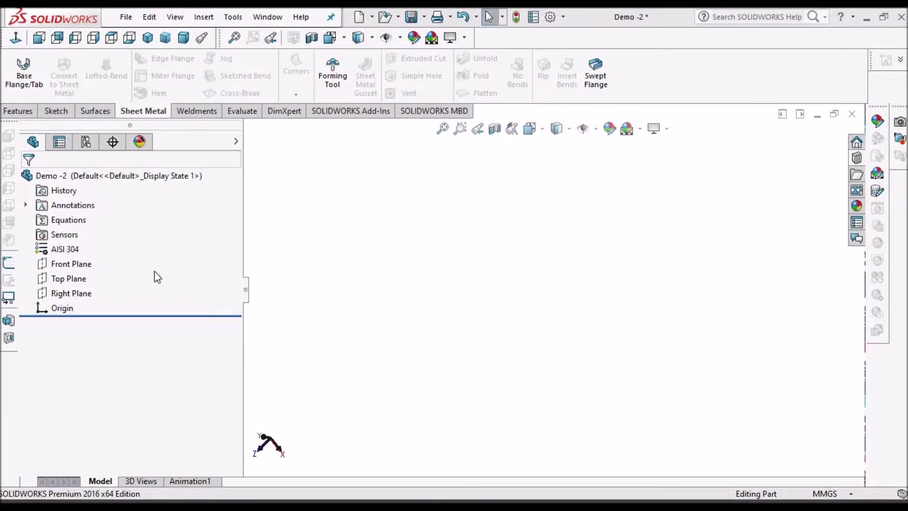
Start a sketch on the Top Plane and draw a circle of about 45.6 mm radius centred on the origin.
click(75, 280)
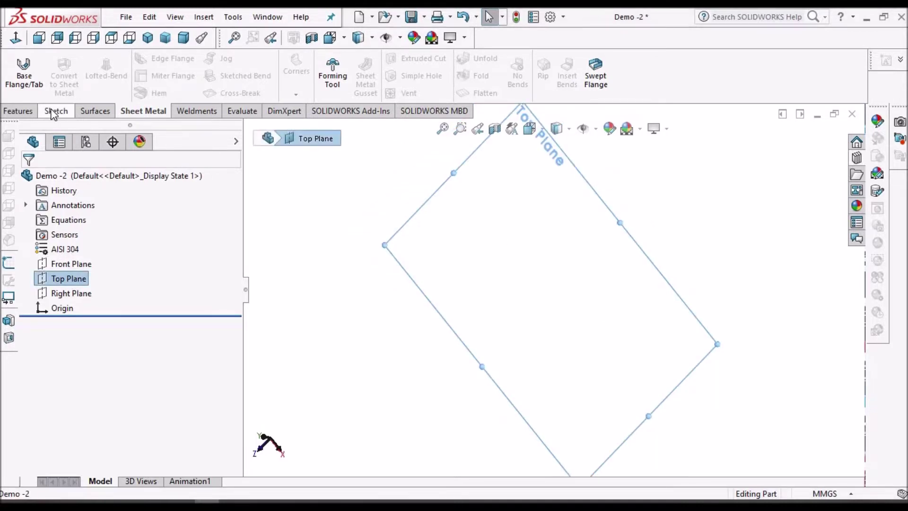
click(54, 112)
click(16, 71)
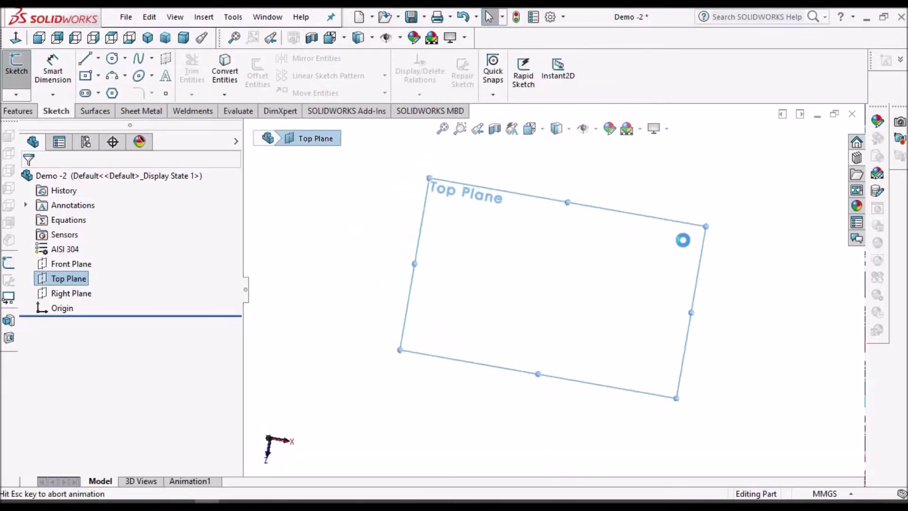
click(113, 61)
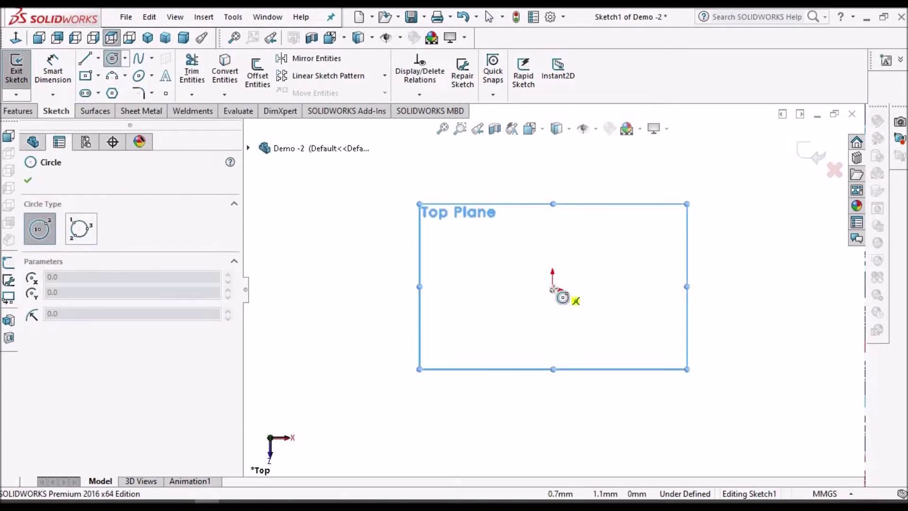
click(599, 244)
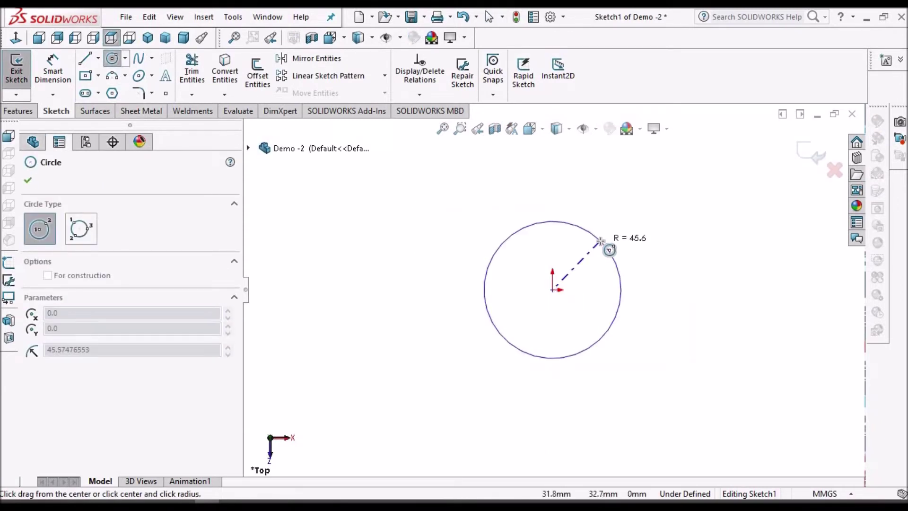
right_click(633, 189)
click(723, 201)
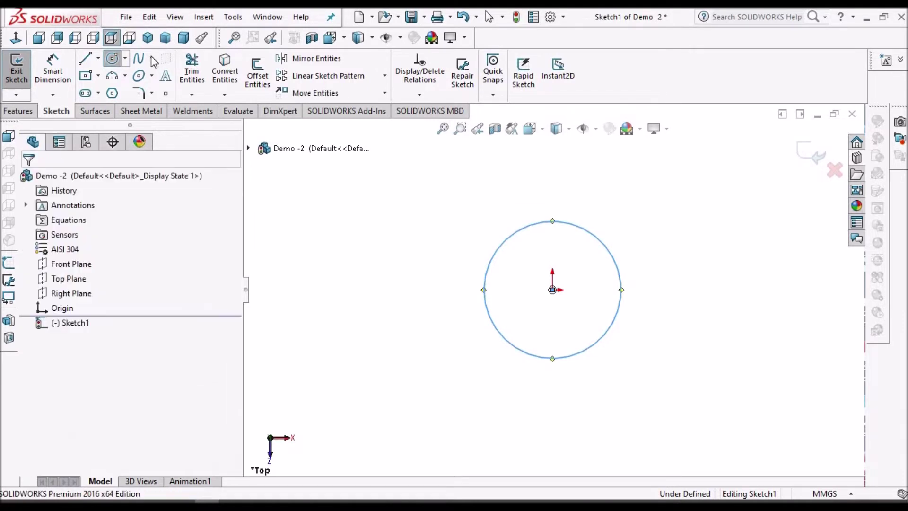
Dimension the circle's diameter as 50 mm.
click(52, 71)
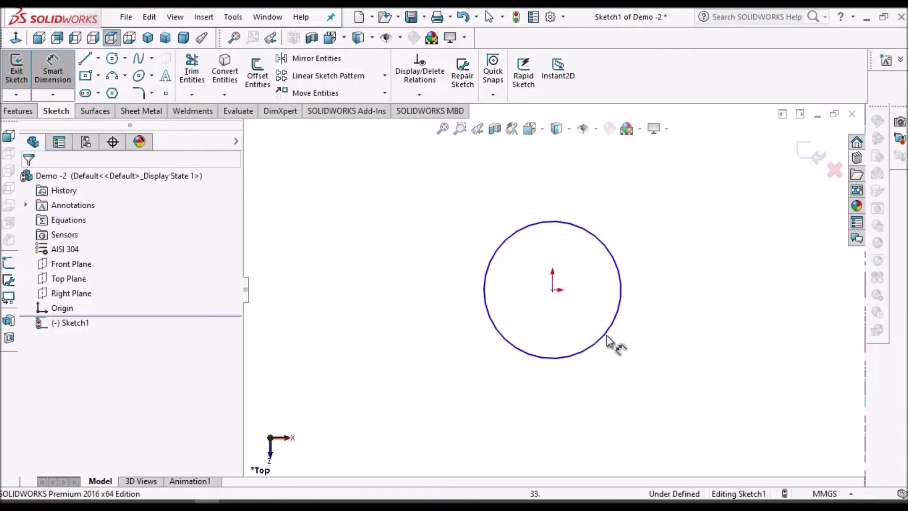
click(657, 359)
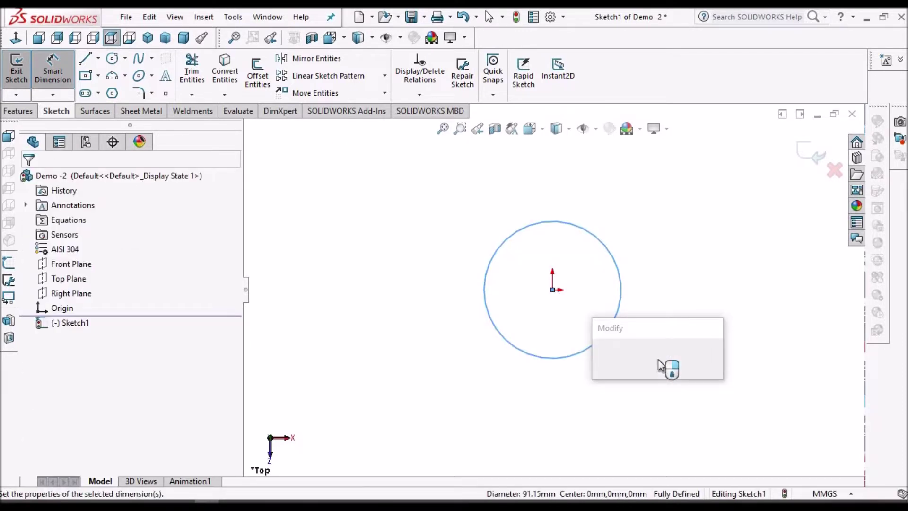
text(50)
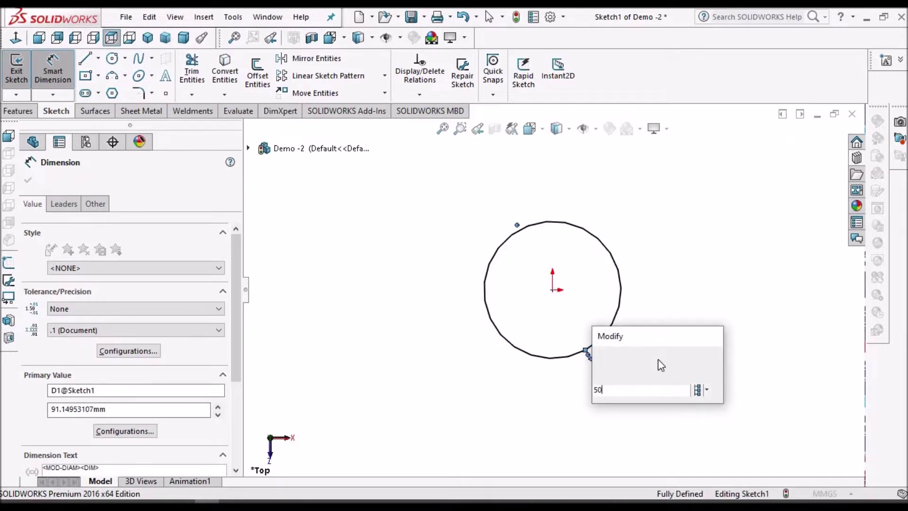
key(Return)
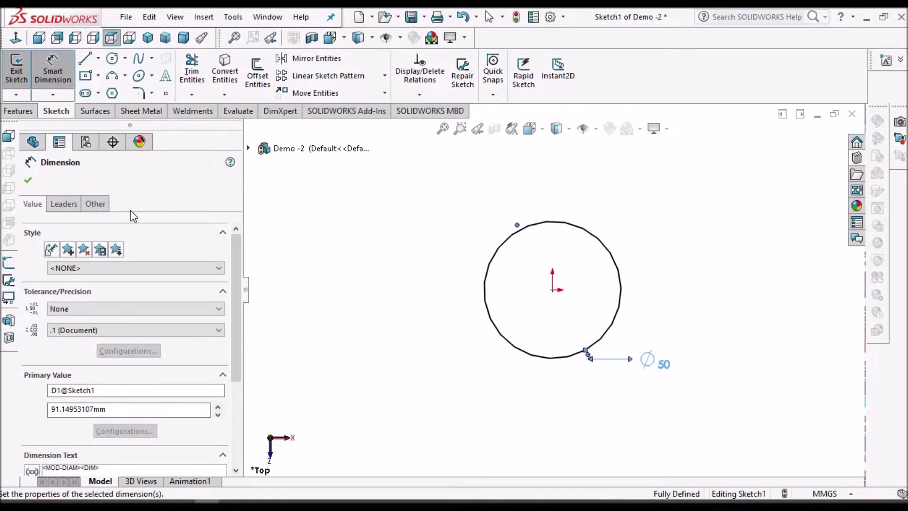
click(27, 179)
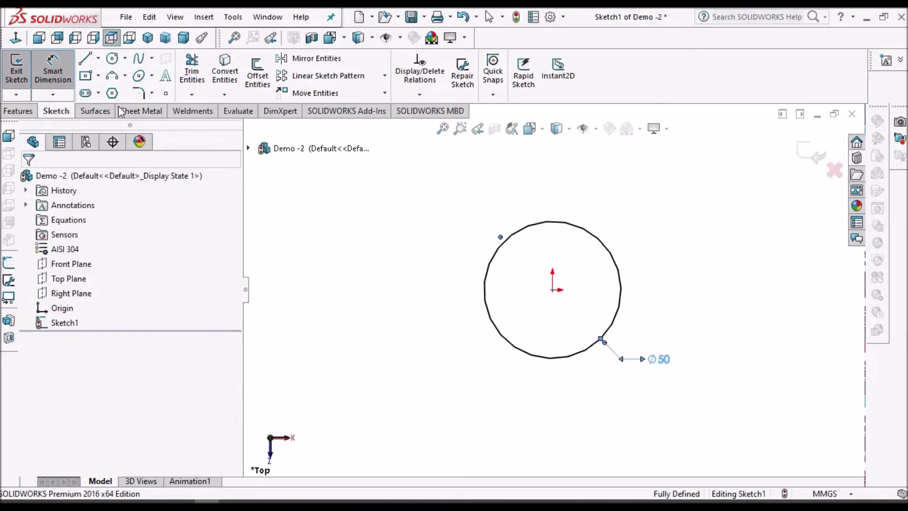
Create a sheet metal base flange from the circle sketch with a K-Factor of 0.4 and Tear auto relief.
click(135, 112)
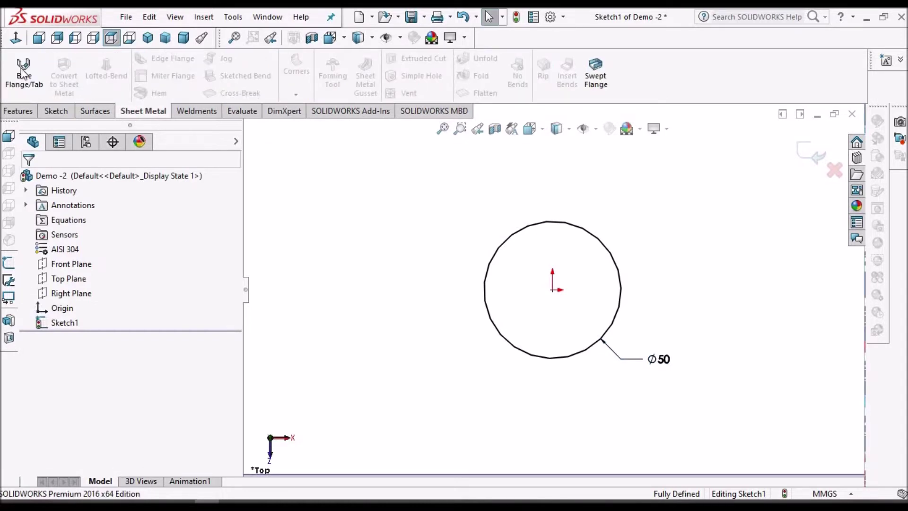
click(22, 71)
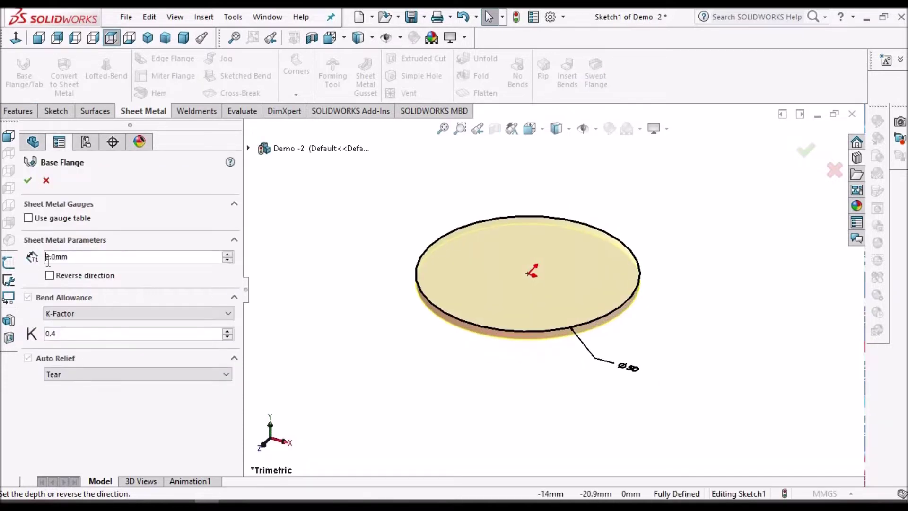
click(28, 181)
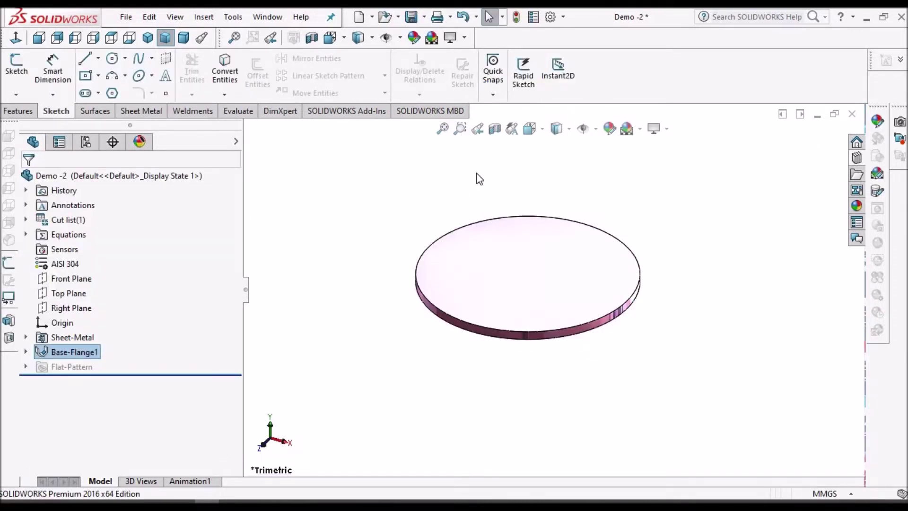
Start a sketch on the disc's upper face, viewed face-on, with the display style showing only the model edges.
click(557, 293)
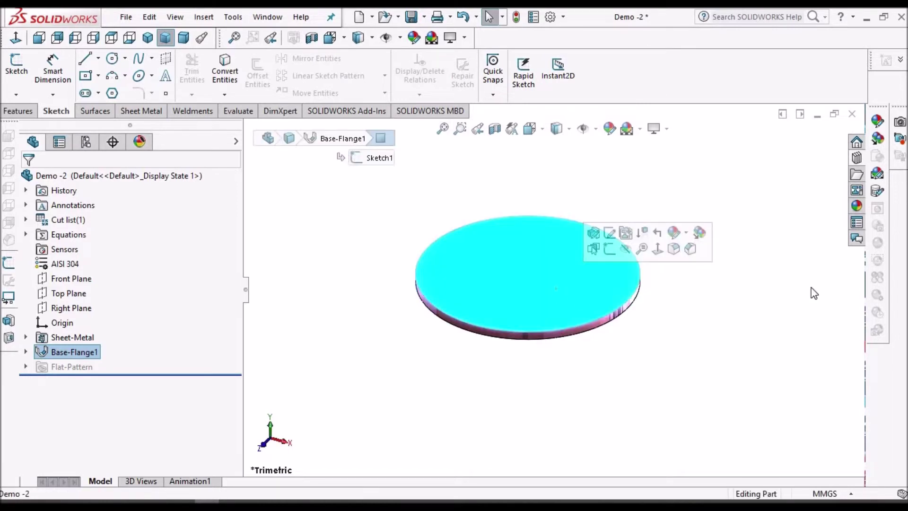
click(16, 71)
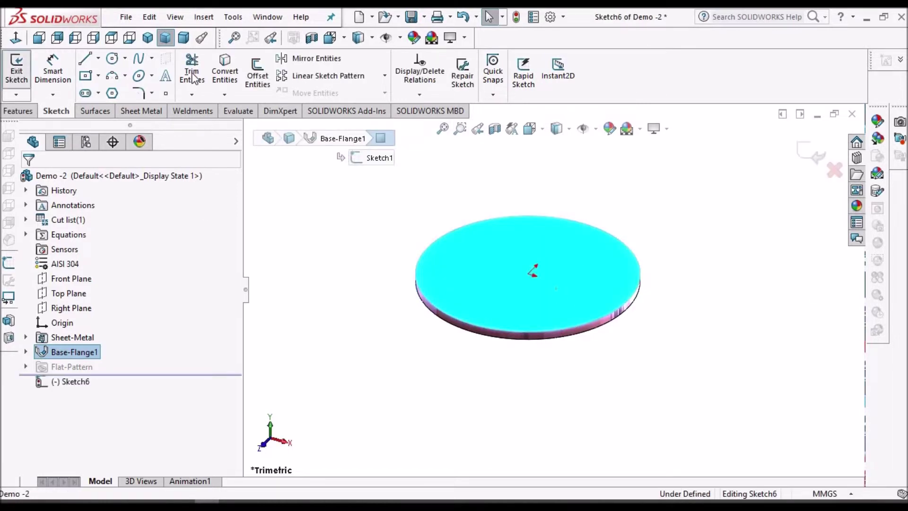
click(17, 38)
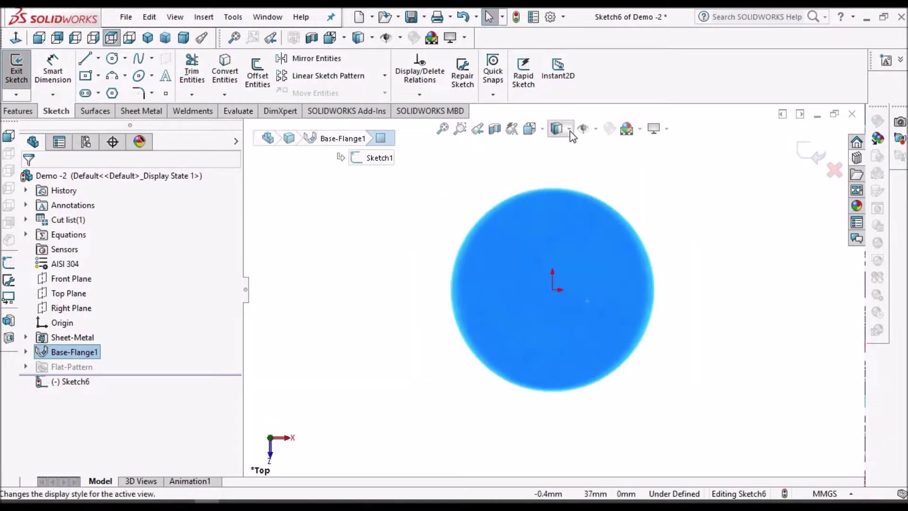
click(557, 128)
click(674, 229)
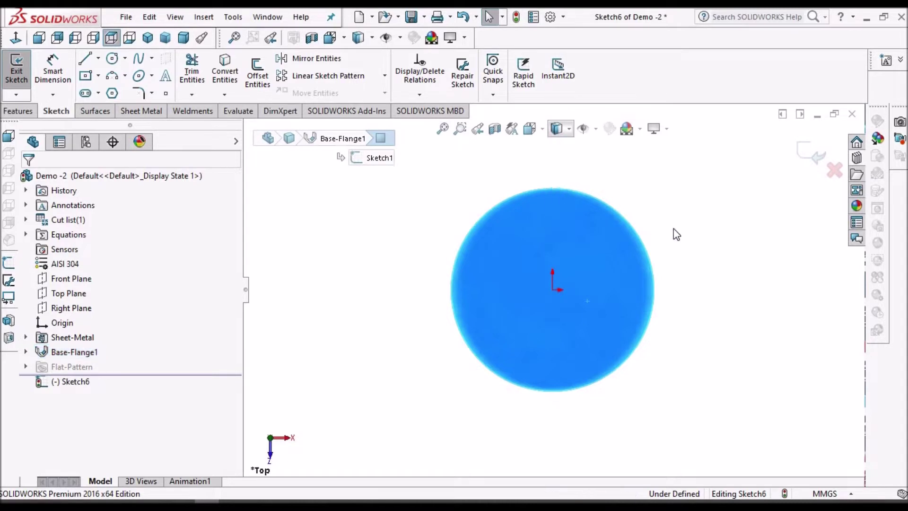
scroll(615, 255, up, 2)
scroll(615, 255, down, 1)
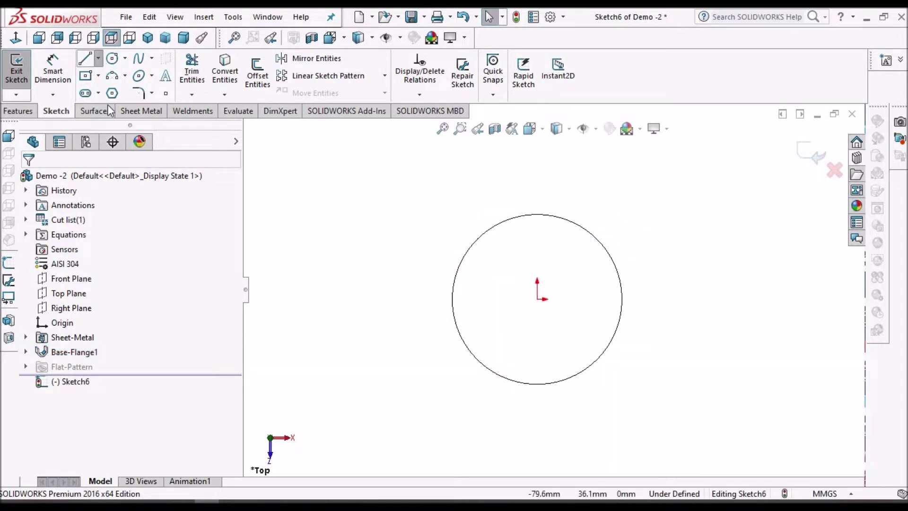
Draw a vertical 25 mm centerline from the origin up to the disc's circular edge.
click(97, 58)
click(537, 299)
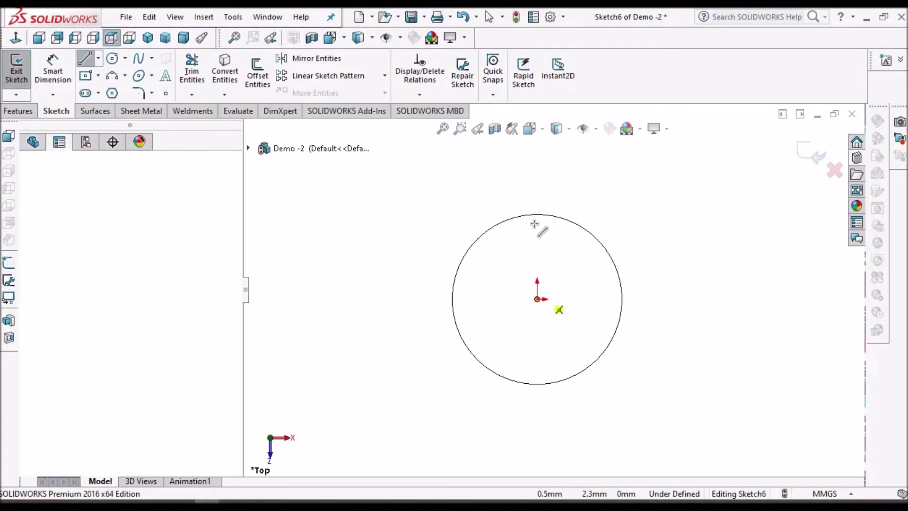
click(537, 214)
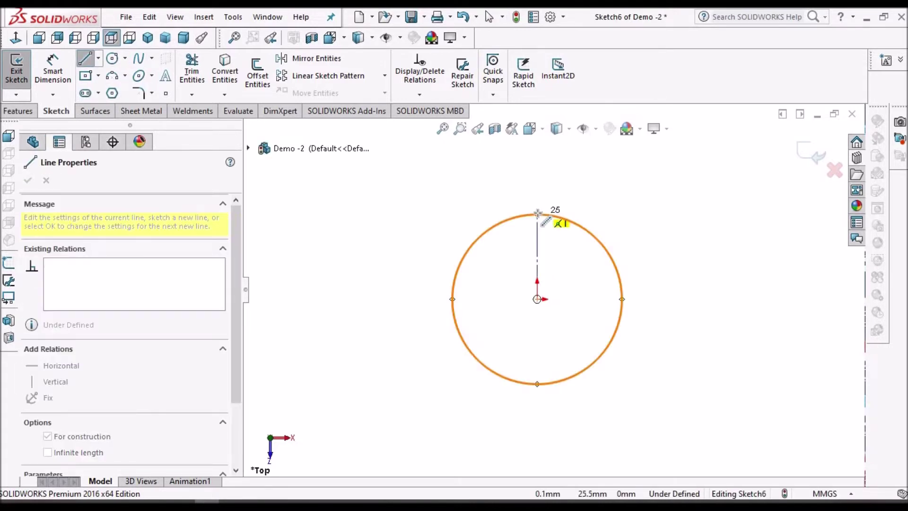
right_click(452, 178)
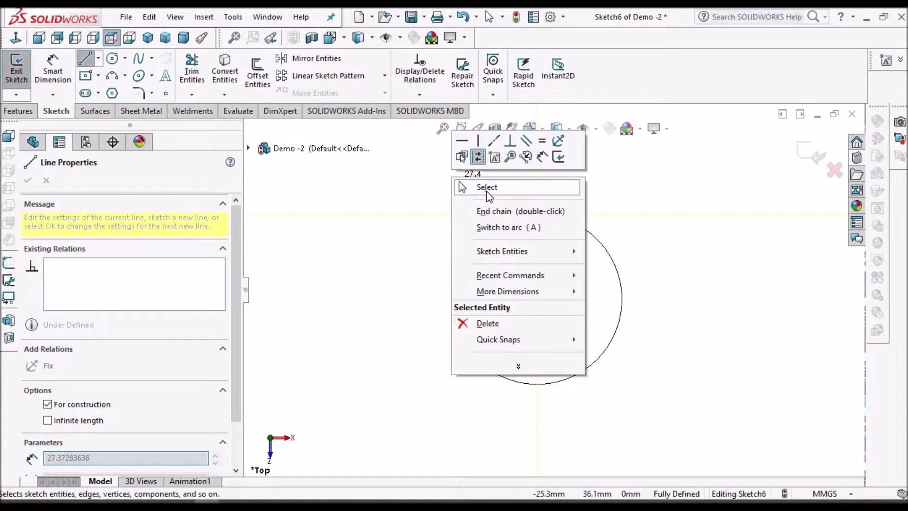
click(519, 211)
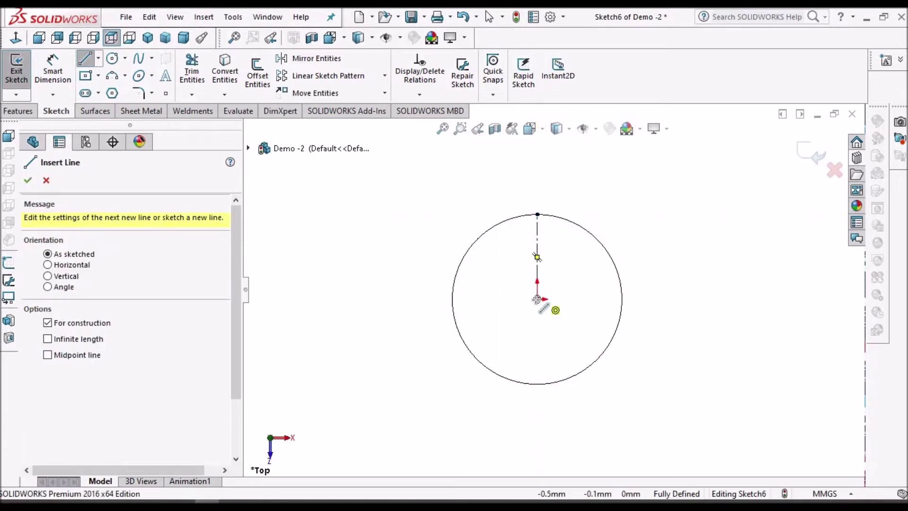
Draw two slanted 25 mm centerlines from the origin to the circular edge, one on each side of the vertical centerline.
click(537, 299)
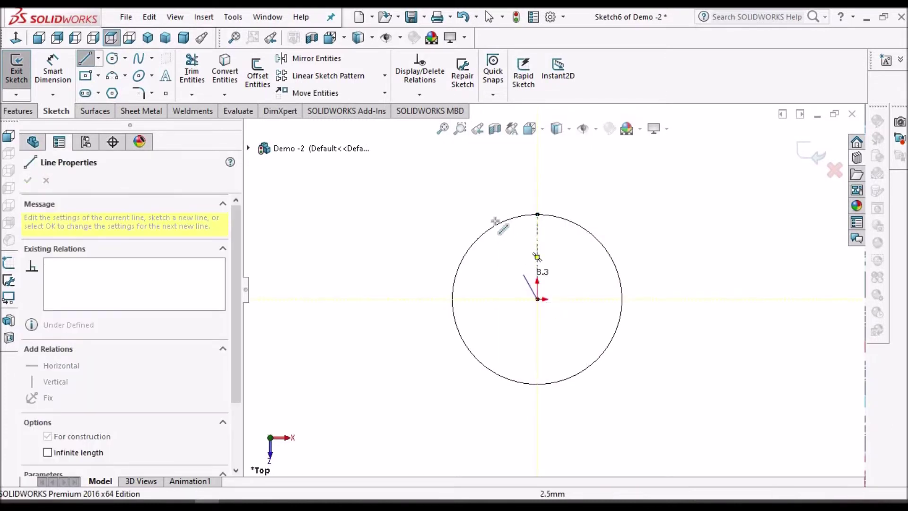
click(499, 225)
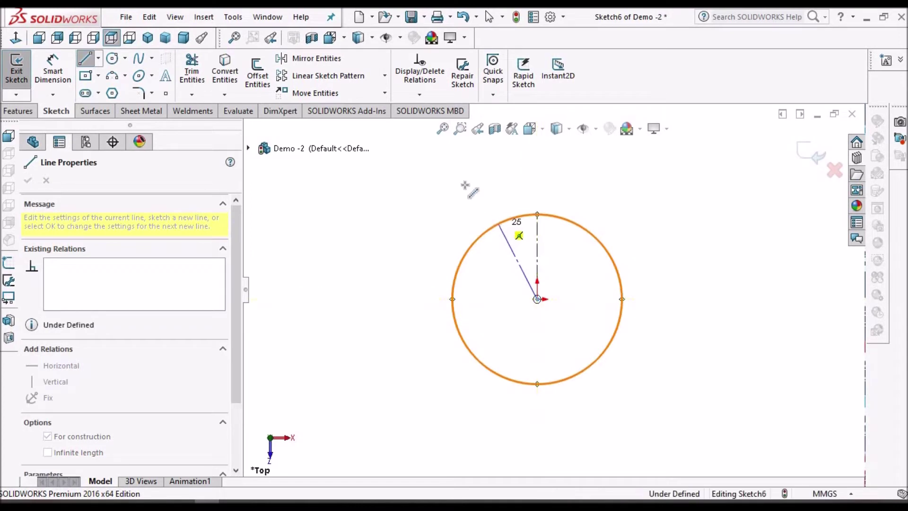
right_click(469, 189)
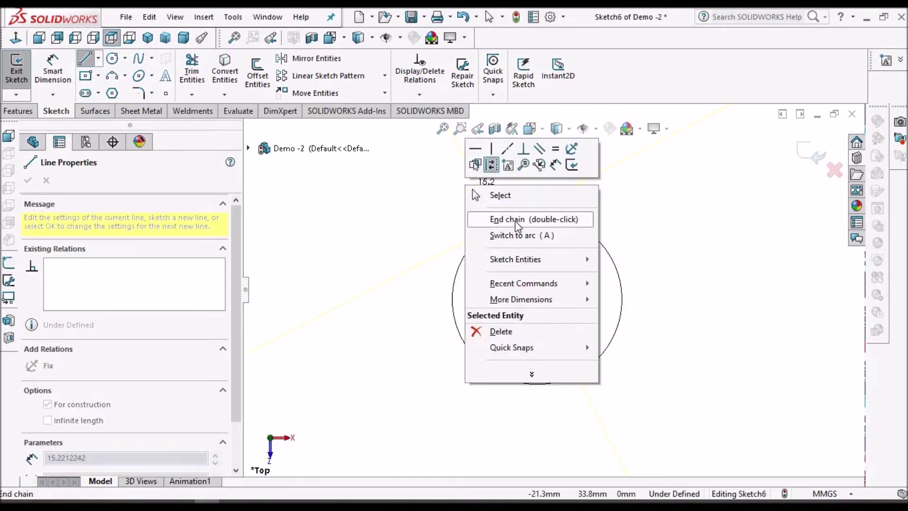
click(506, 219)
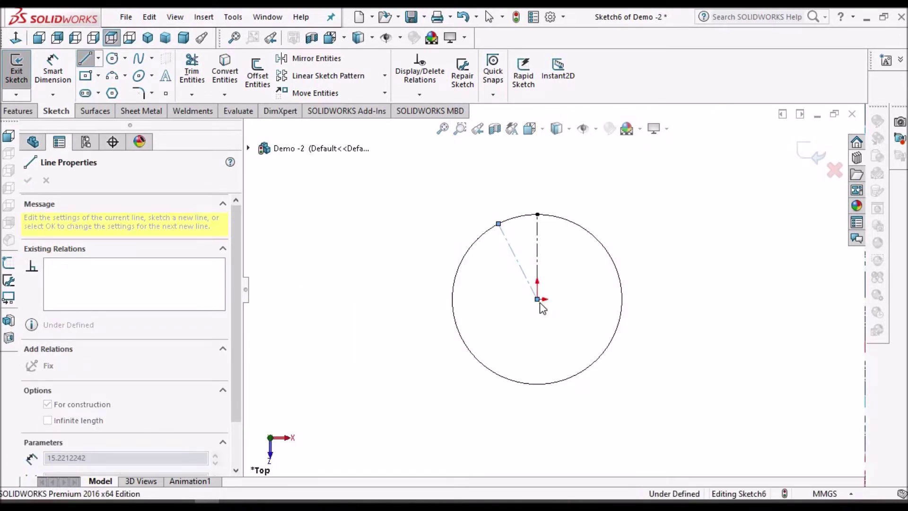
click(583, 228)
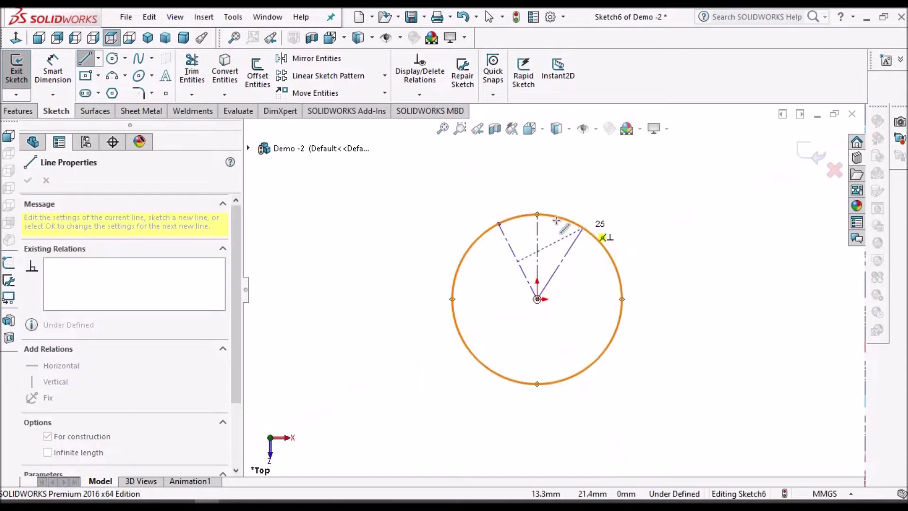
right_click(446, 181)
click(470, 193)
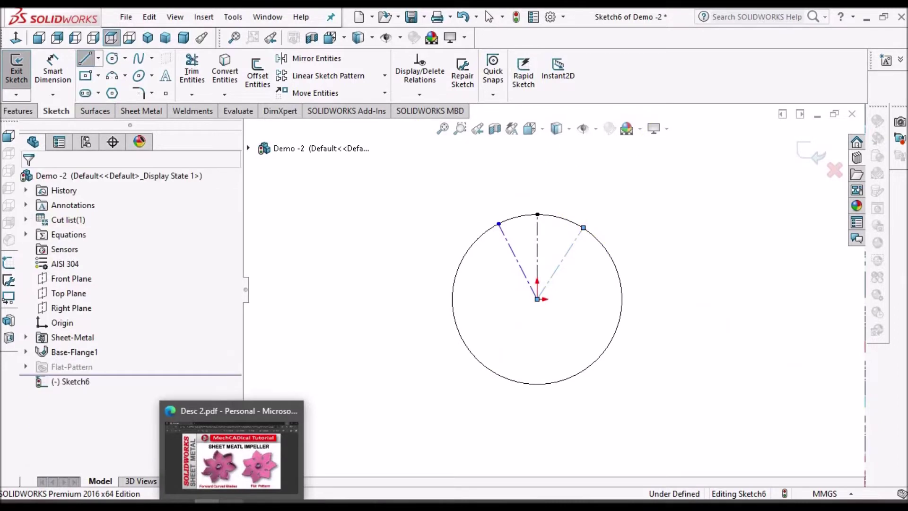
Dimension the angle between the left slanted centerline and the vertical centerline to 20°.
click(232, 506)
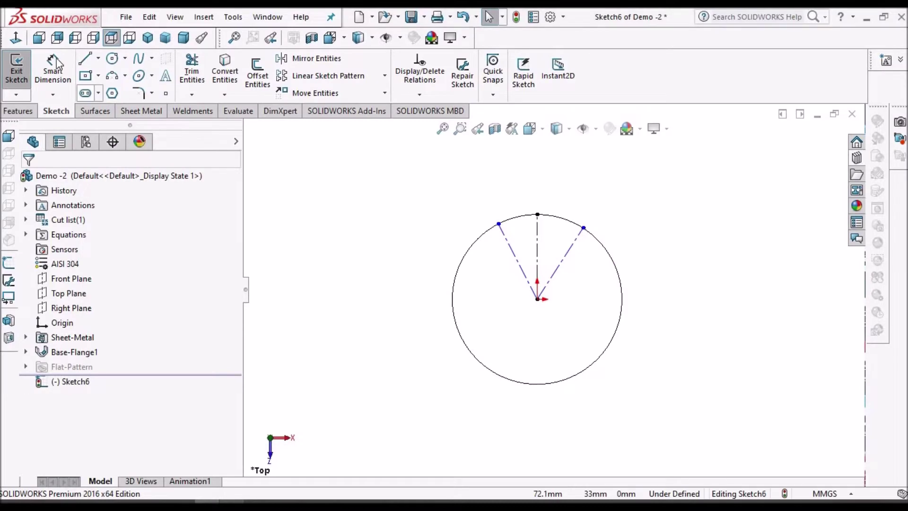
click(52, 66)
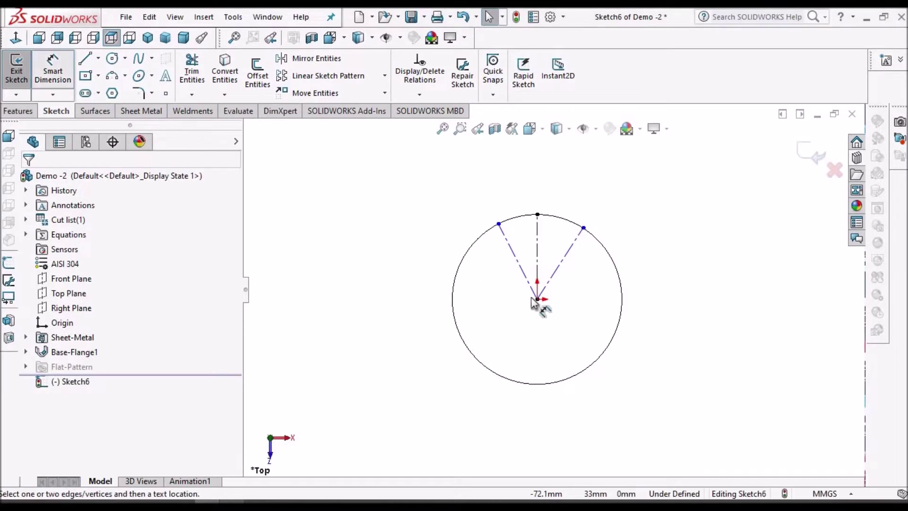
click(515, 255)
click(537, 243)
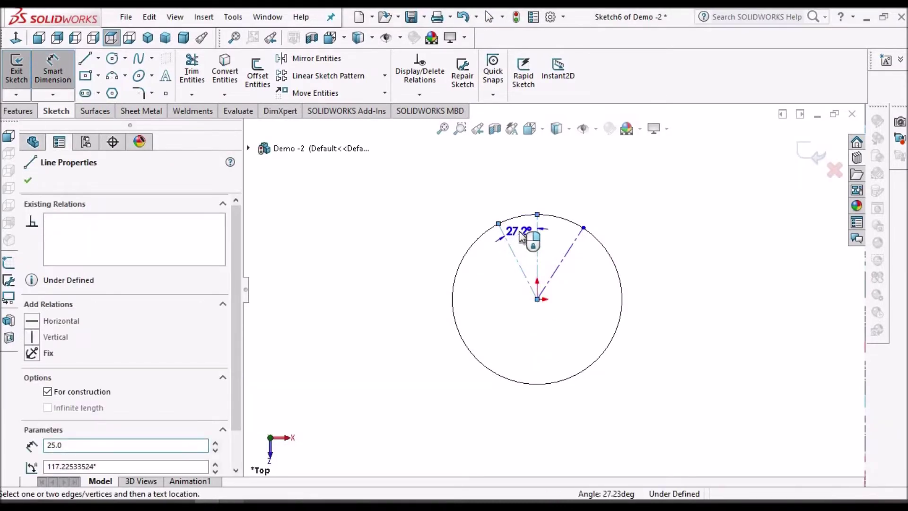
click(521, 236)
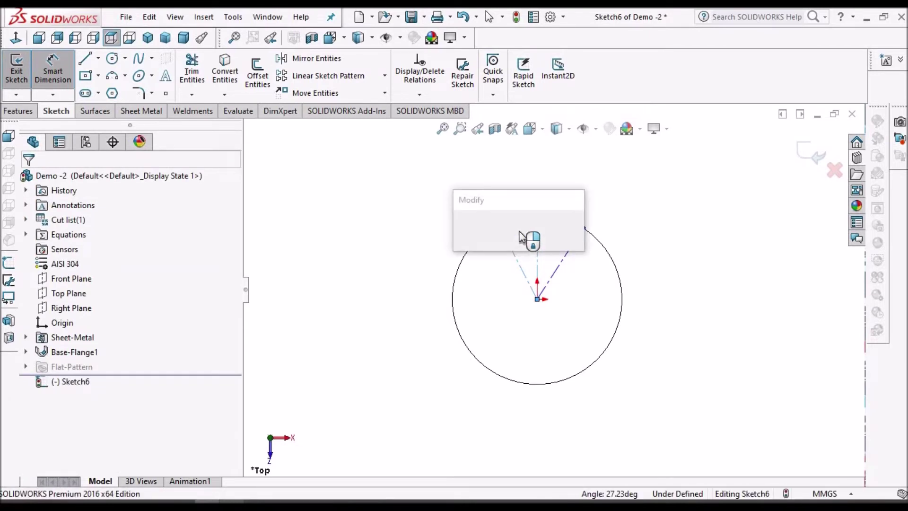
key(Return)
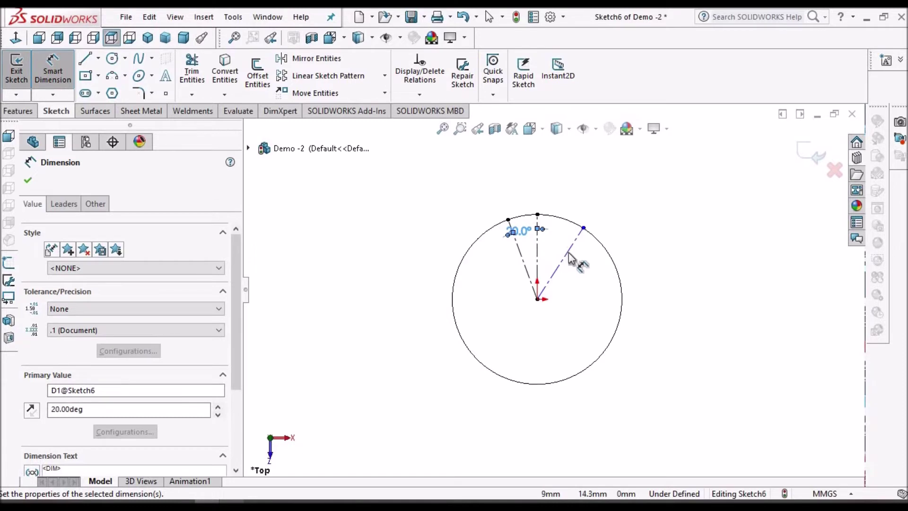
Set the angle between the right slanted centerline and the vertical centerline to 20°.
click(567, 252)
click(537, 246)
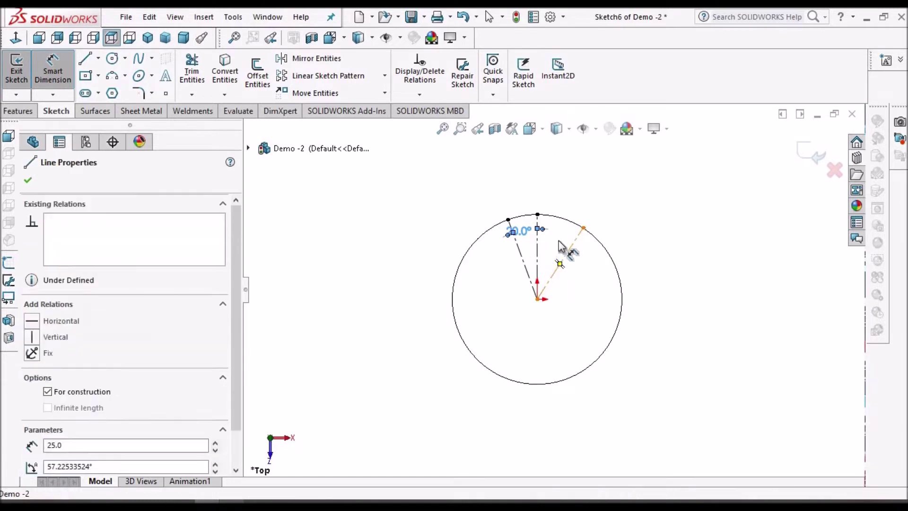
click(568, 249)
click(561, 245)
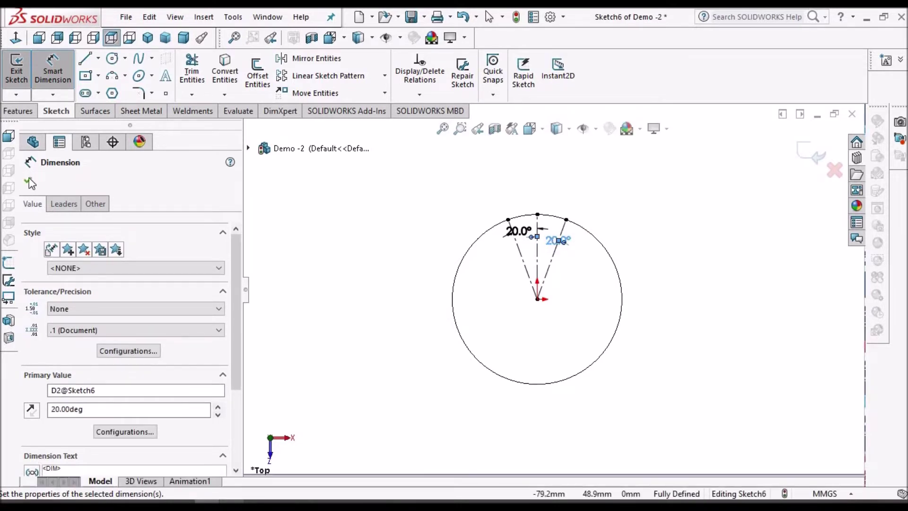
Draw a 25 mm radius centerpoint arc about the origin, spanning the outer ends of the two slanted centerlines.
click(123, 75)
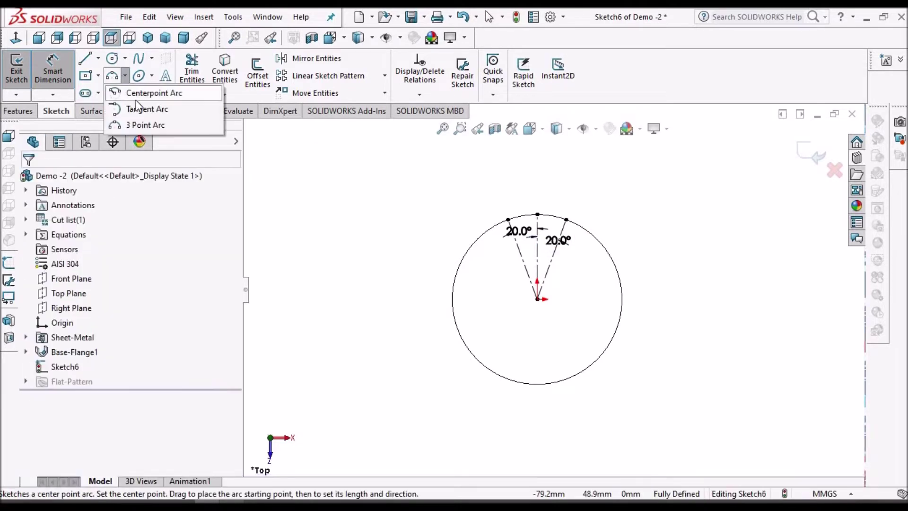
click(132, 93)
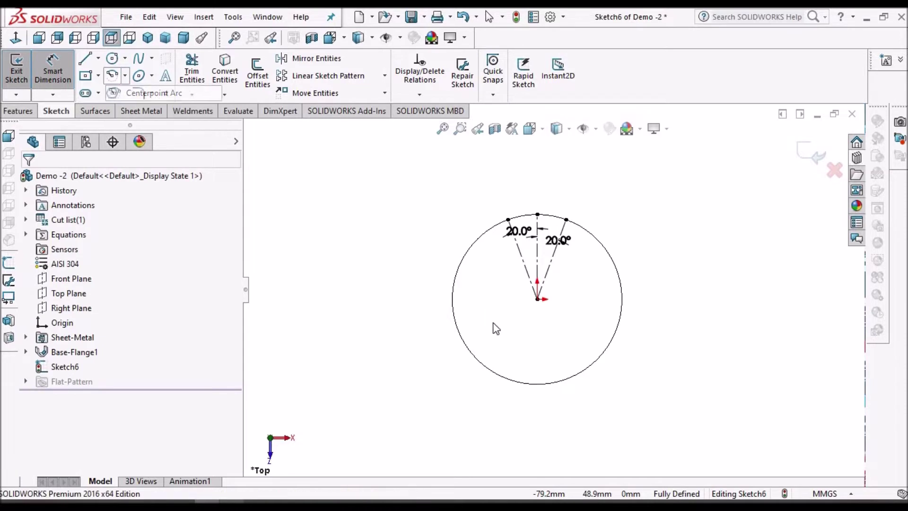
click(537, 299)
scroll(554, 224, down, 3)
scroll(487, 230, down, 2)
click(457, 219)
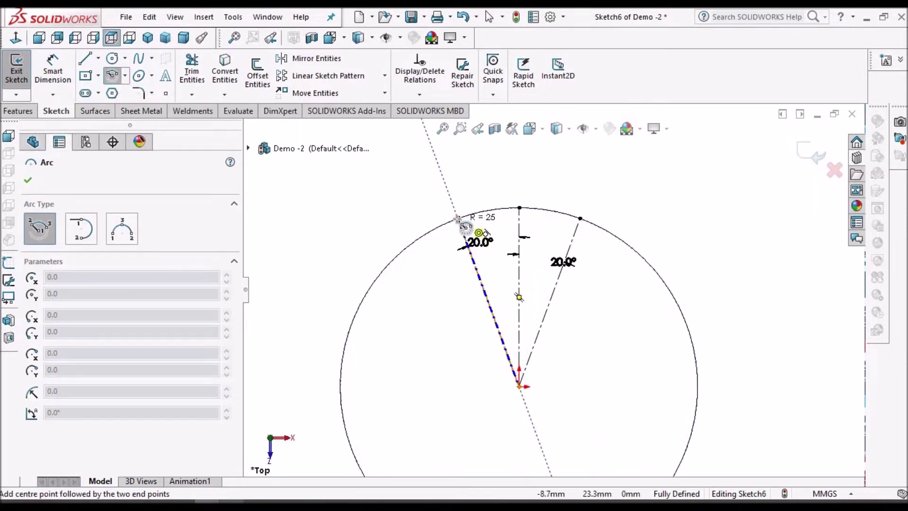
click(582, 219)
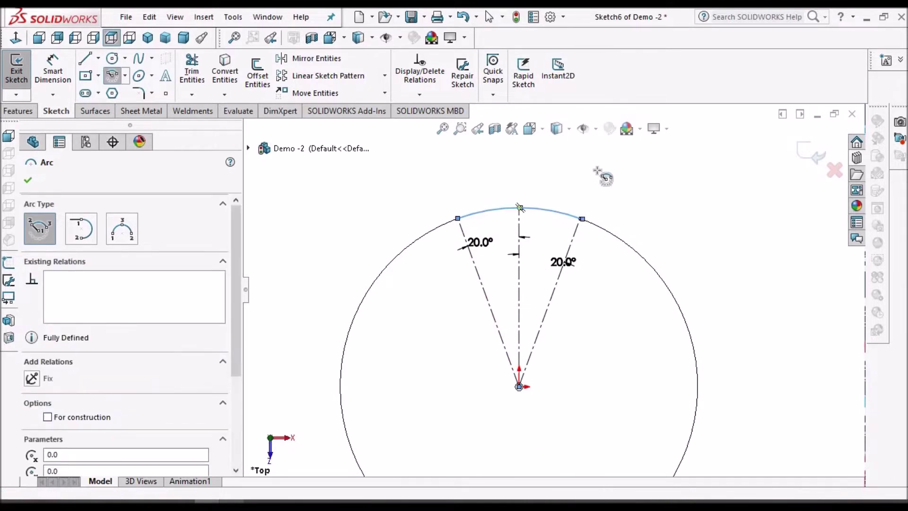
right_click(597, 171)
click(621, 180)
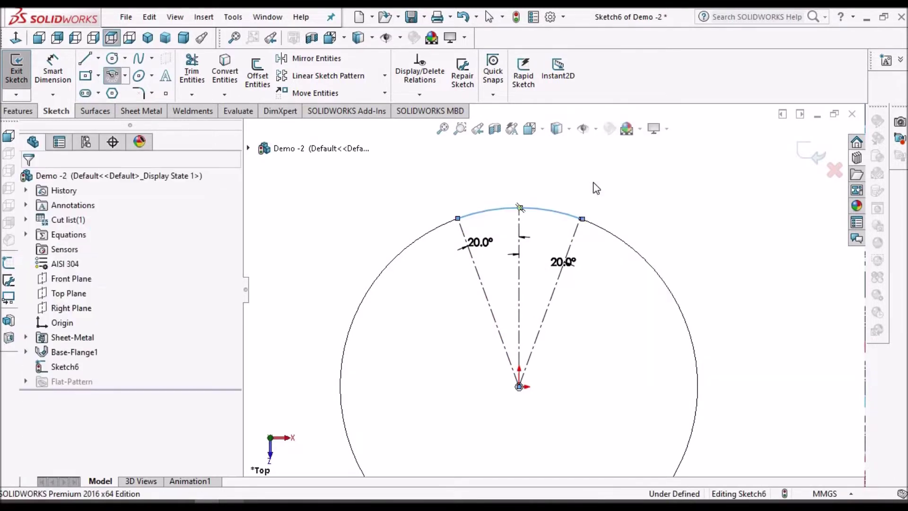
Snap the arc's loose right endpoint onto the outer end of the right slanted centerline and check the left endpoint.
scroll(574, 210, up, 1)
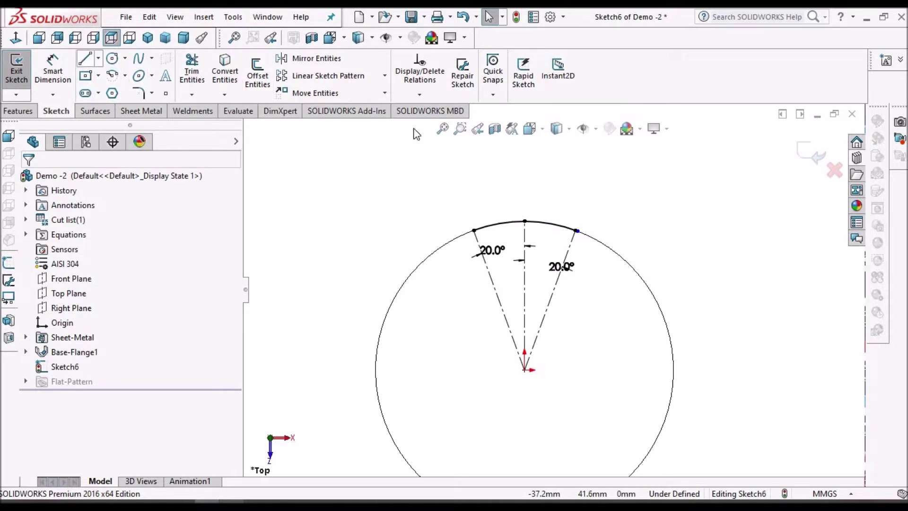
key(l)
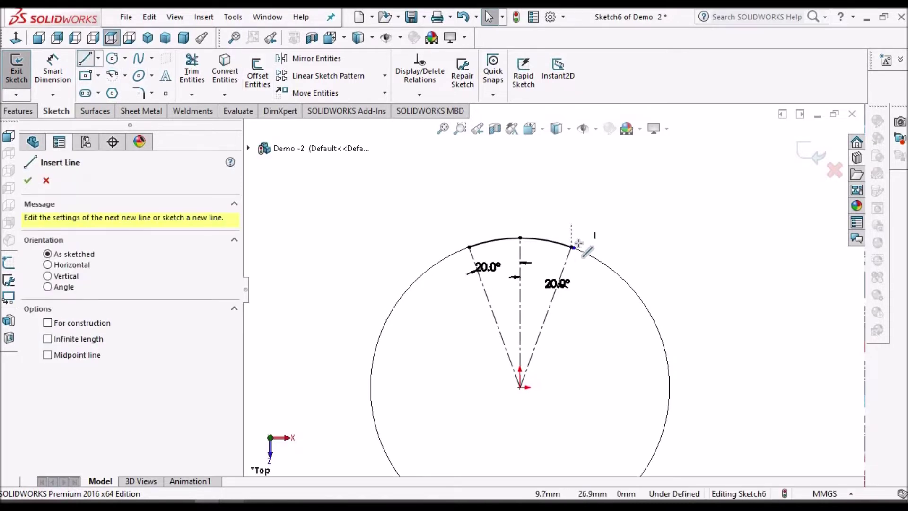
scroll(594, 247, down, 5)
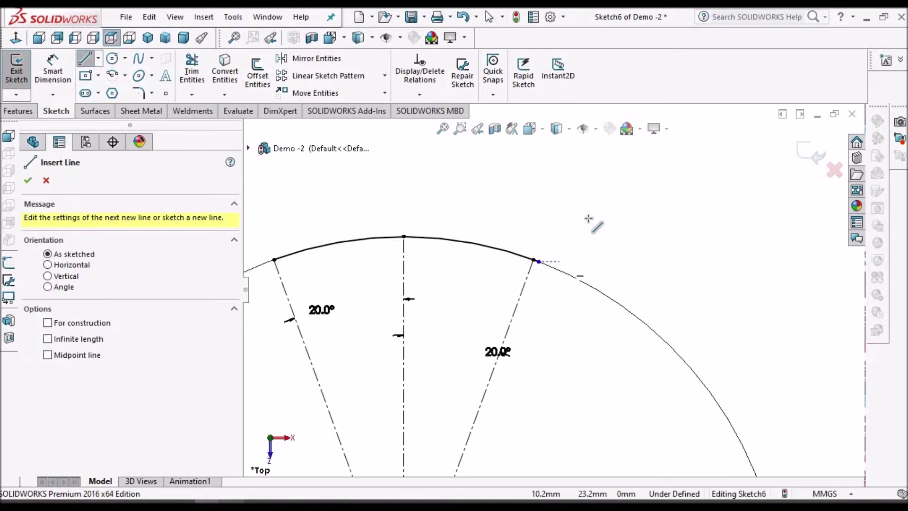
right_click(614, 174)
click(629, 176)
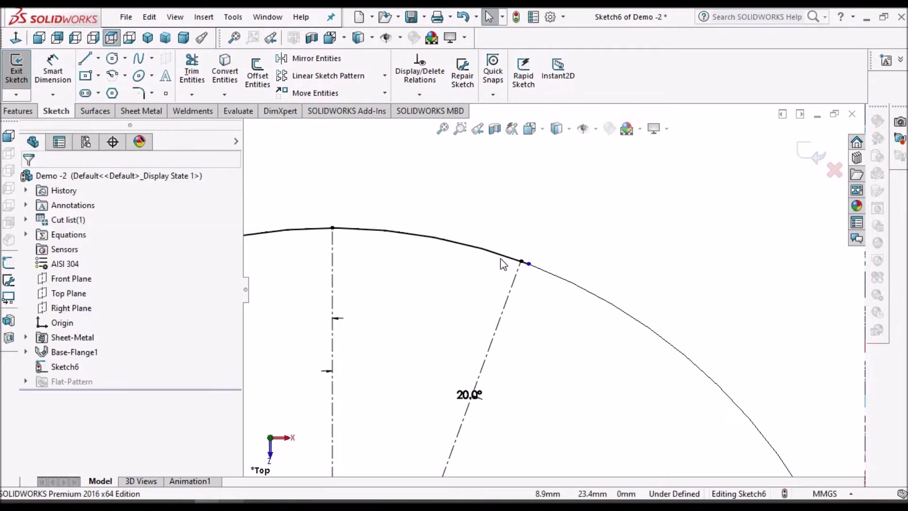
click(477, 248)
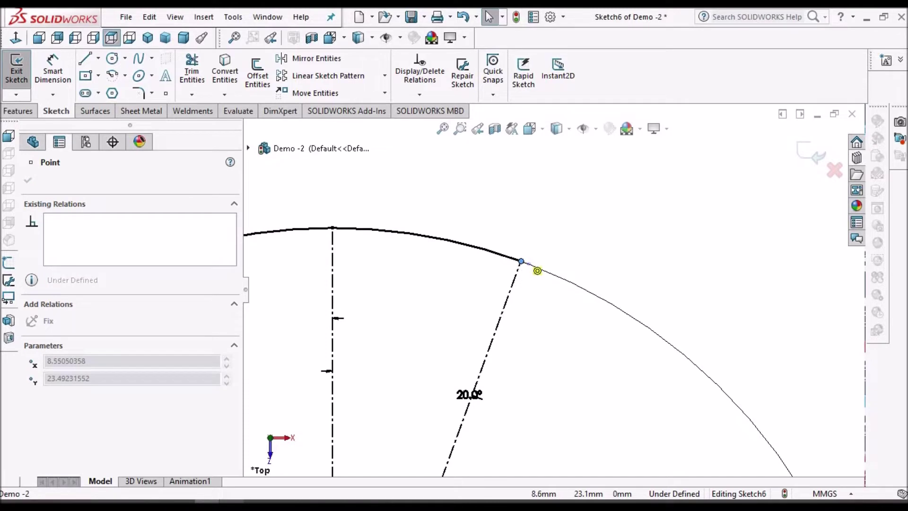
drag(522, 262, 521, 261)
scroll(396, 287, up, 5)
scroll(392, 285, down, 2)
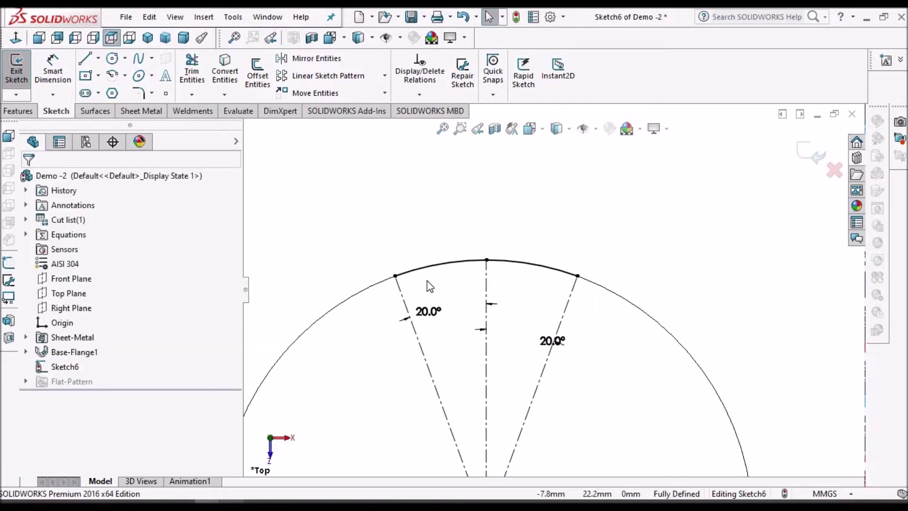
click(395, 275)
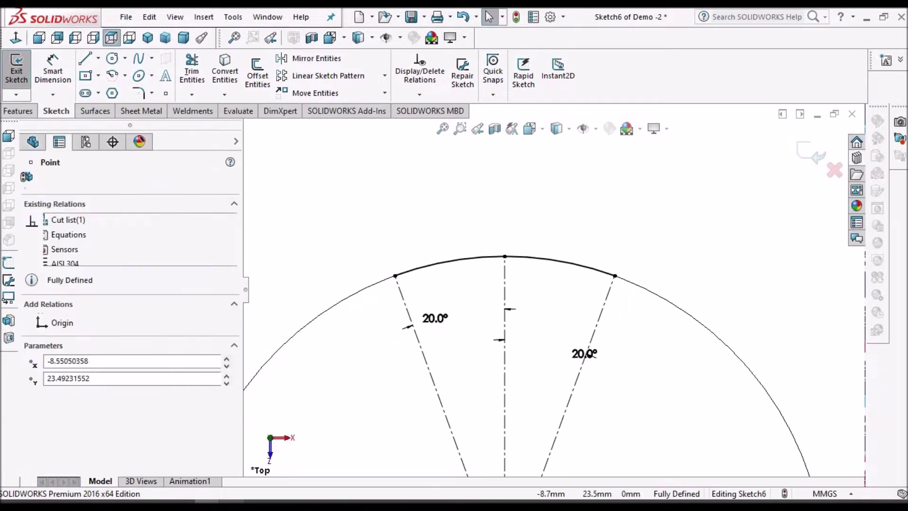
click(422, 232)
Draw a line about 9.8 mm long outward from the arc's right endpoint, roughly continuing the right slanted centerline.
scroll(602, 240, up, 2)
scroll(624, 262, down, 1)
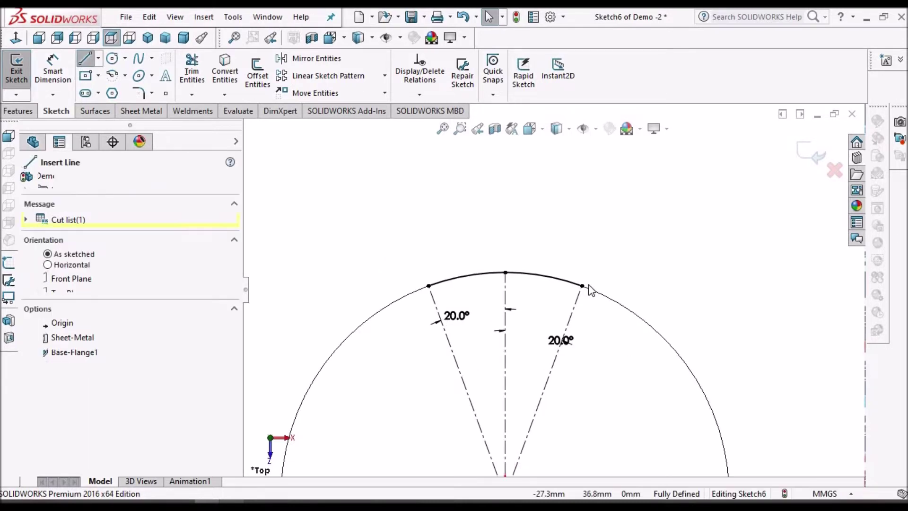
scroll(589, 286, down, 1)
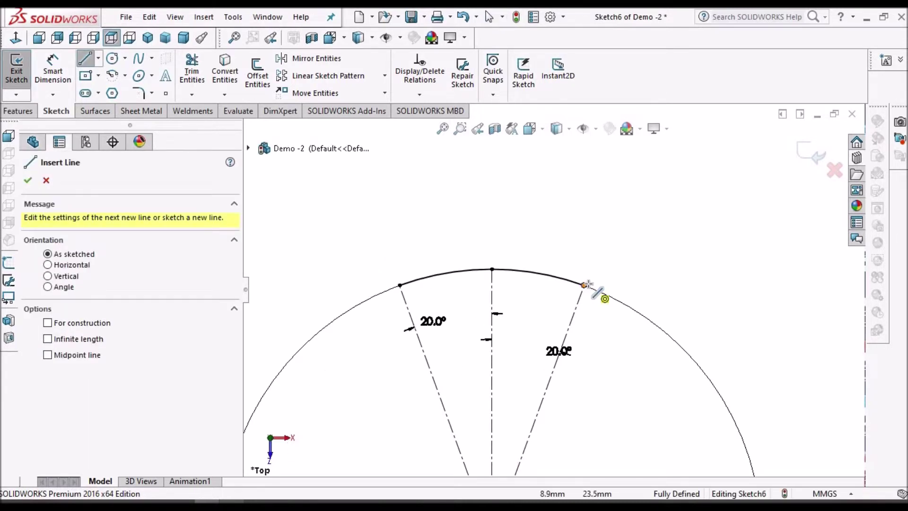
click(584, 285)
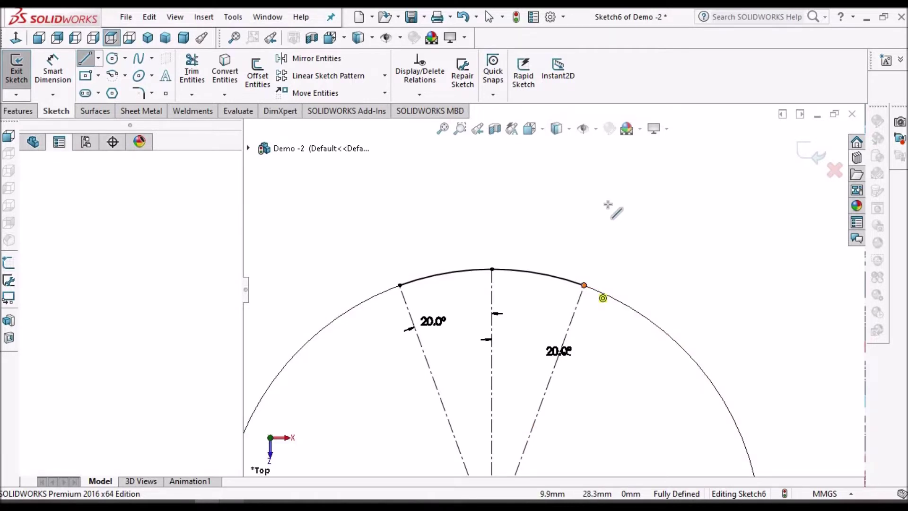
click(603, 209)
scroll(579, 291, up, 1)
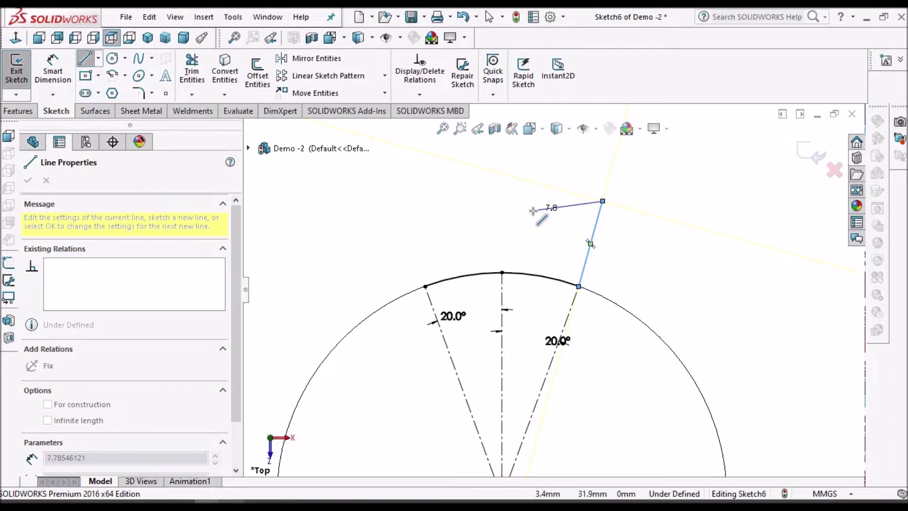
right_click(533, 211)
click(586, 244)
Draw a shorter line outward from the arc's left endpoint, roughly continuing the left slanted centerline.
click(425, 285)
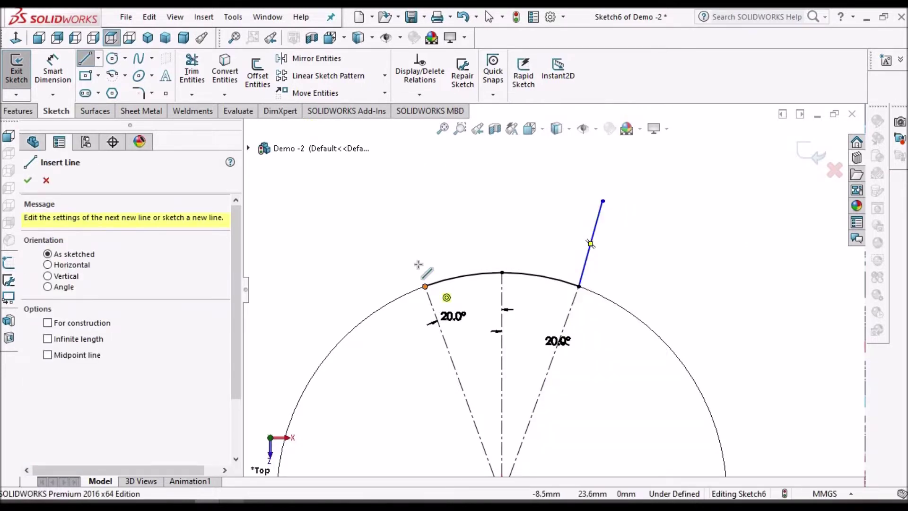
click(401, 217)
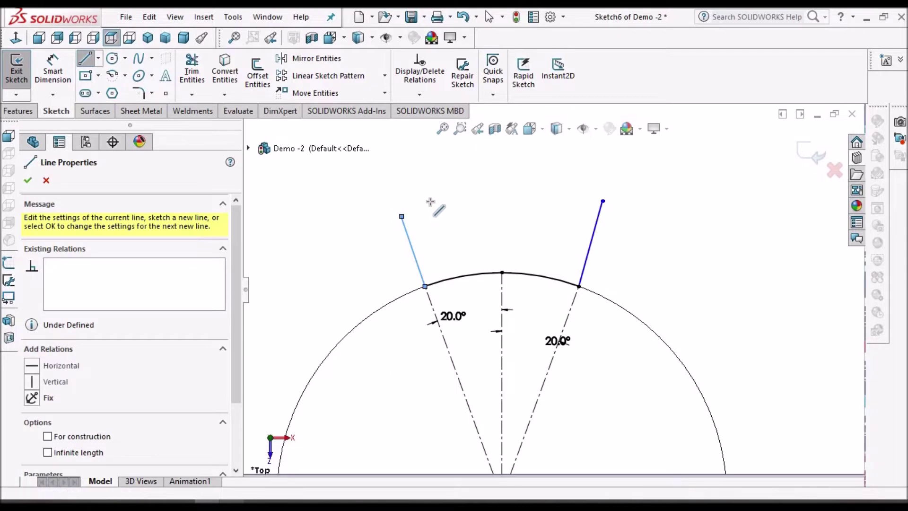
right_click(468, 225)
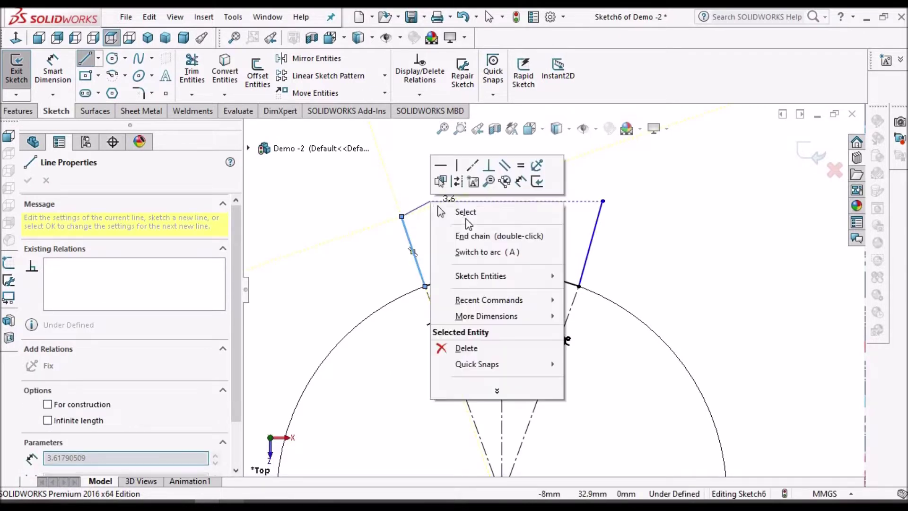
click(473, 233)
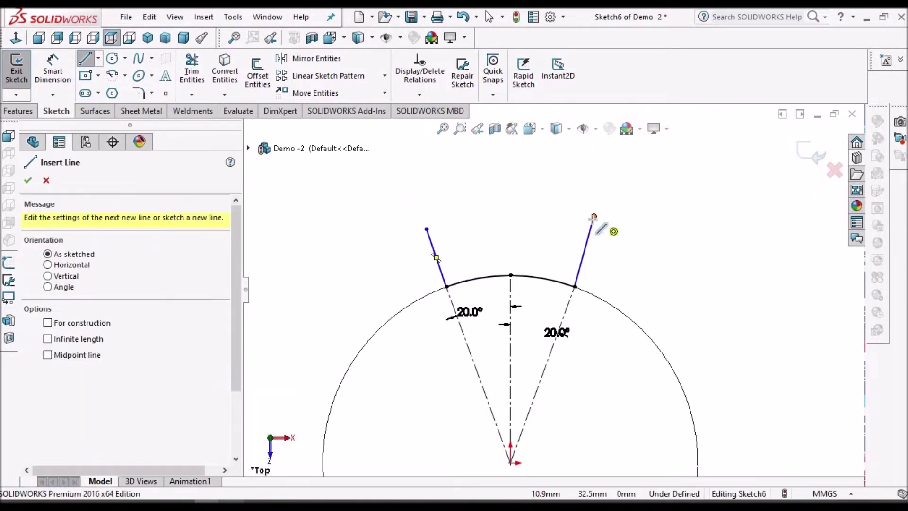
Draw a line from the outer end of the right blade line, slanting up and to the left above the arc.
ctrl+middle_drag(592, 217, 583, 234)
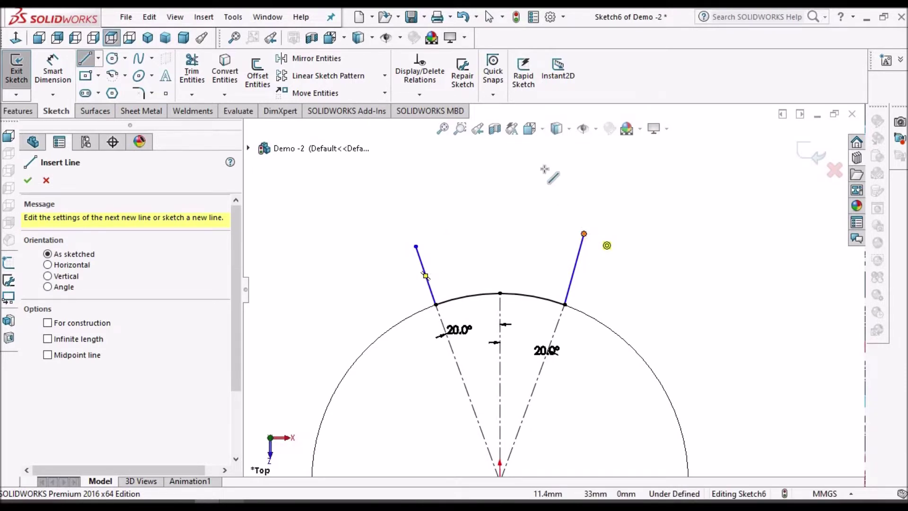
key(Escape)
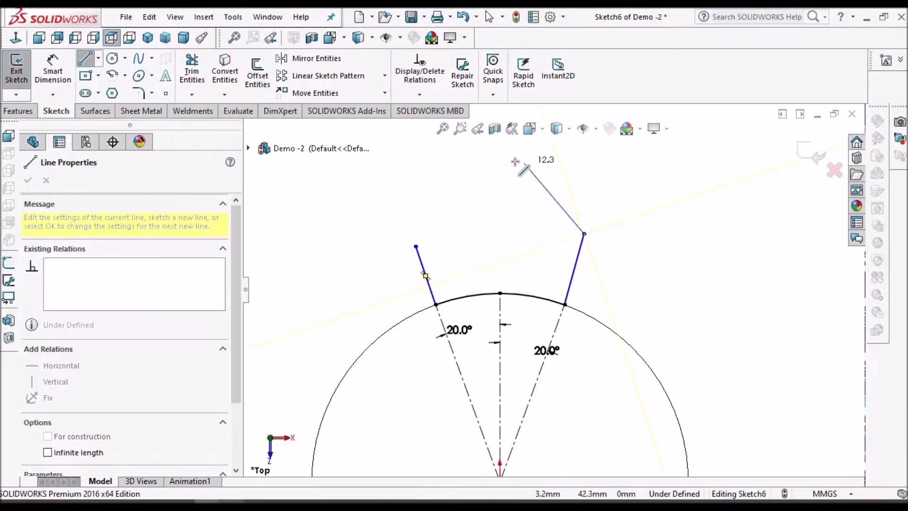
click(515, 160)
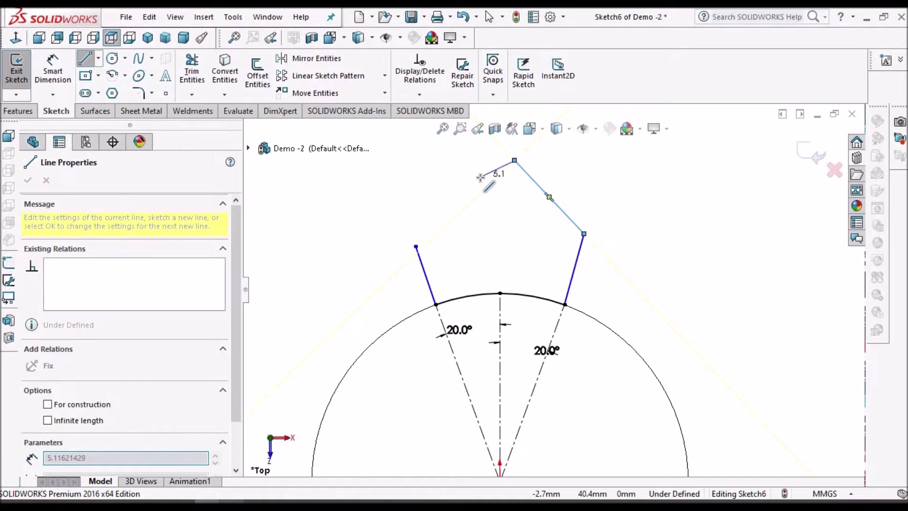
right_click(482, 183)
key(Escape)
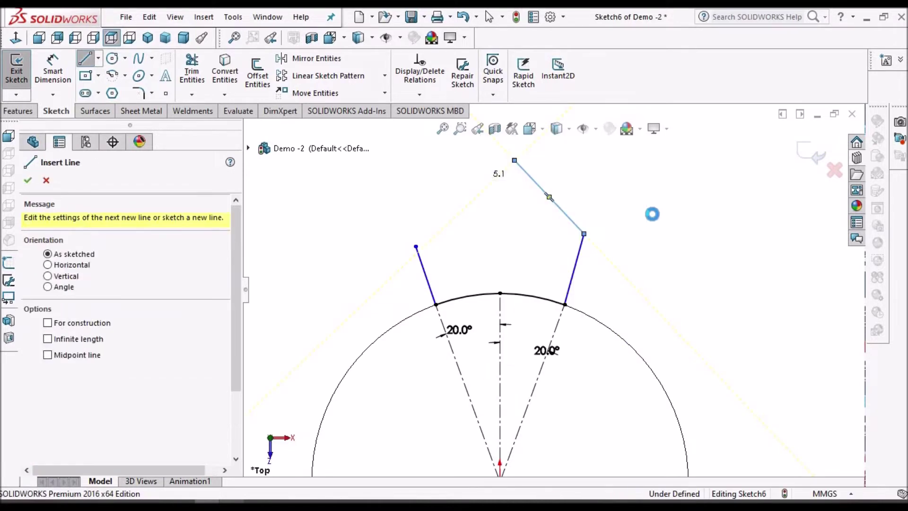
key(Escape)
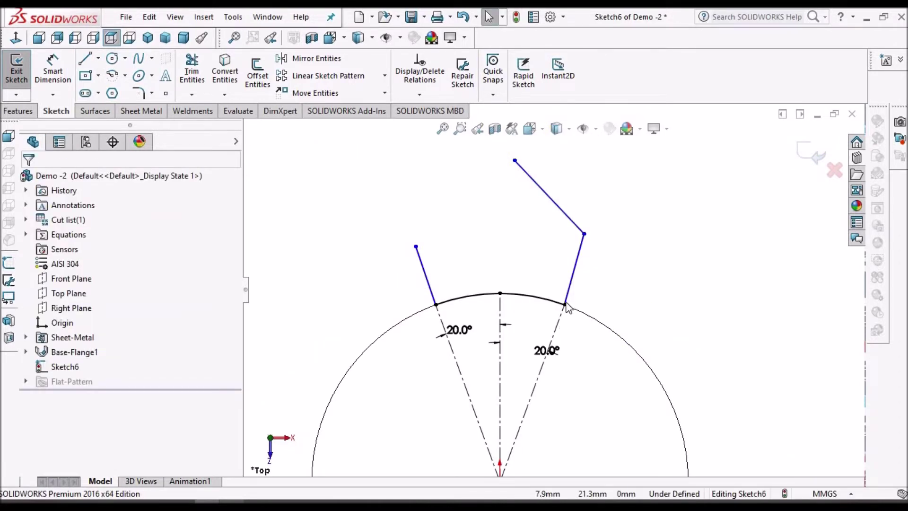
Make the right blade line collinear with the right slanted centerline.
click(561, 314)
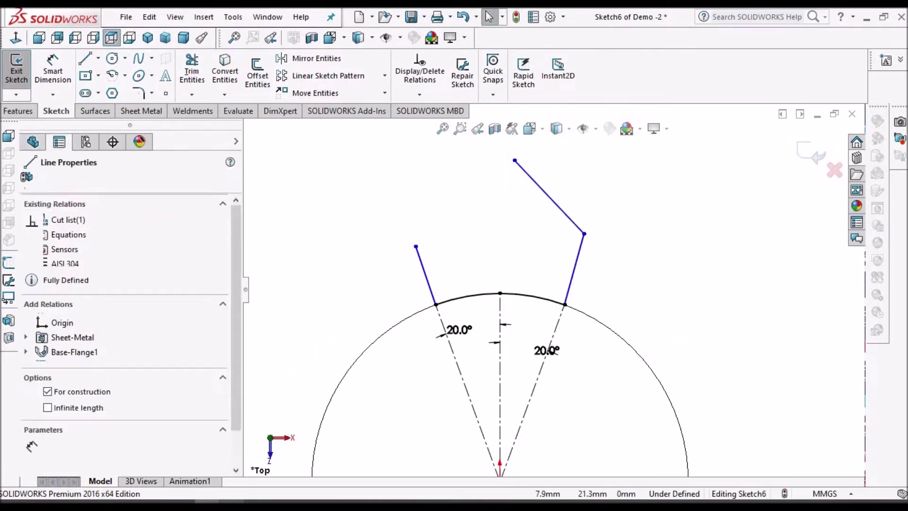
click(575, 268)
ctrl+click(574, 268)
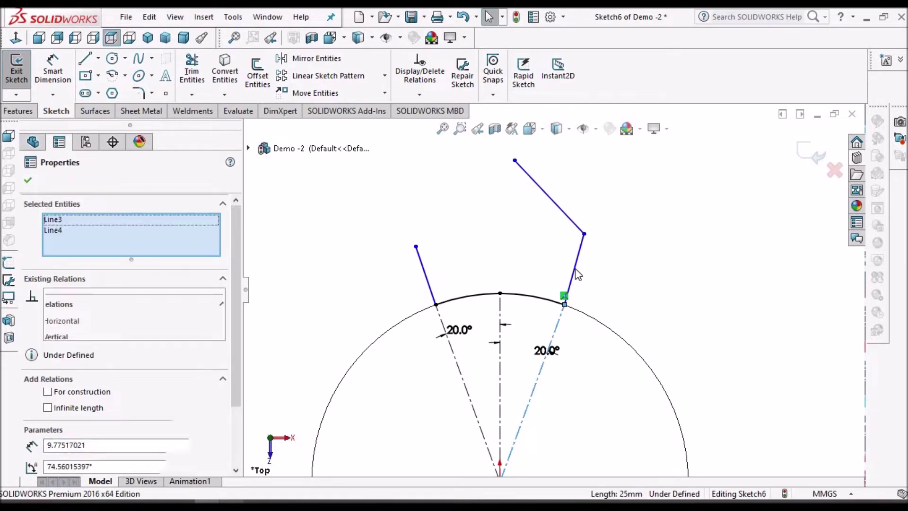
click(475, 260)
click(449, 362)
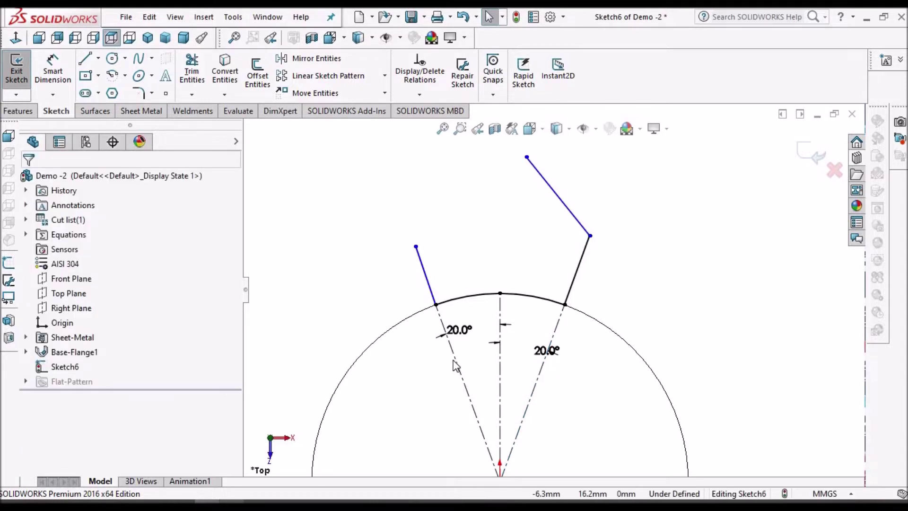
click(455, 363)
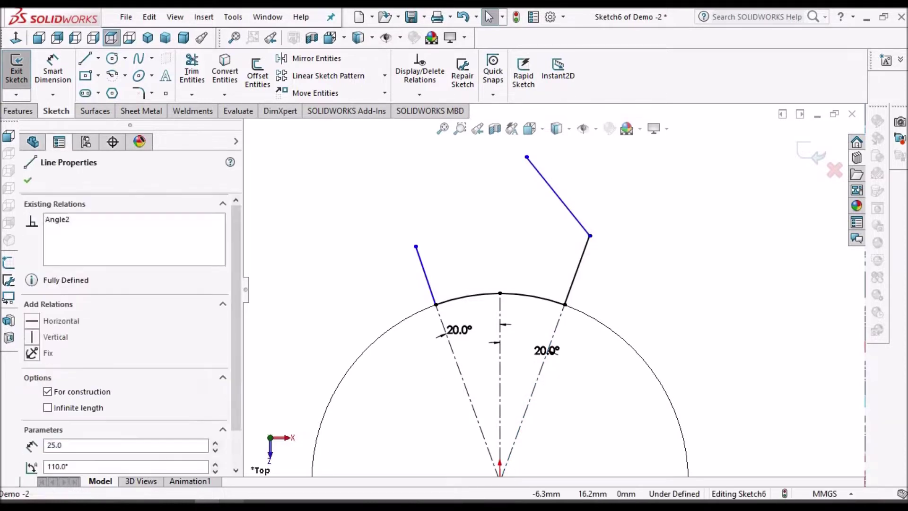
click(426, 279)
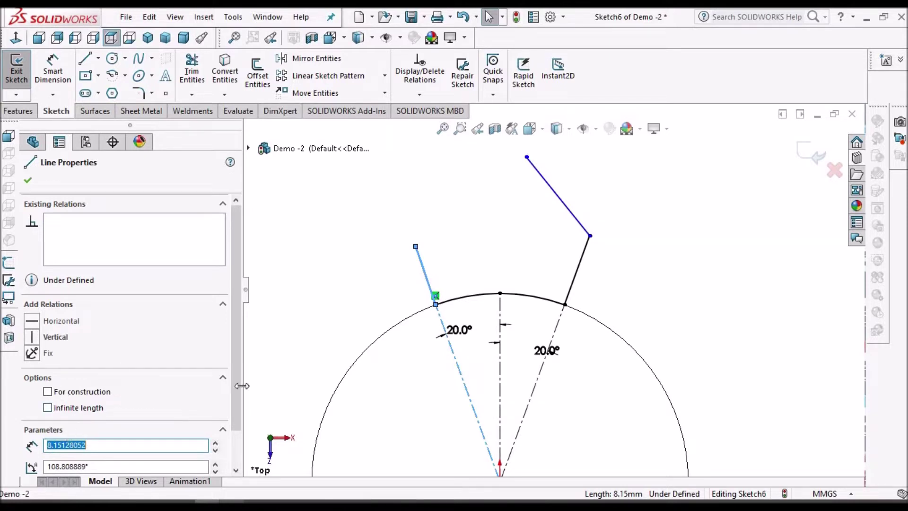
drag(235, 409, 238, 451)
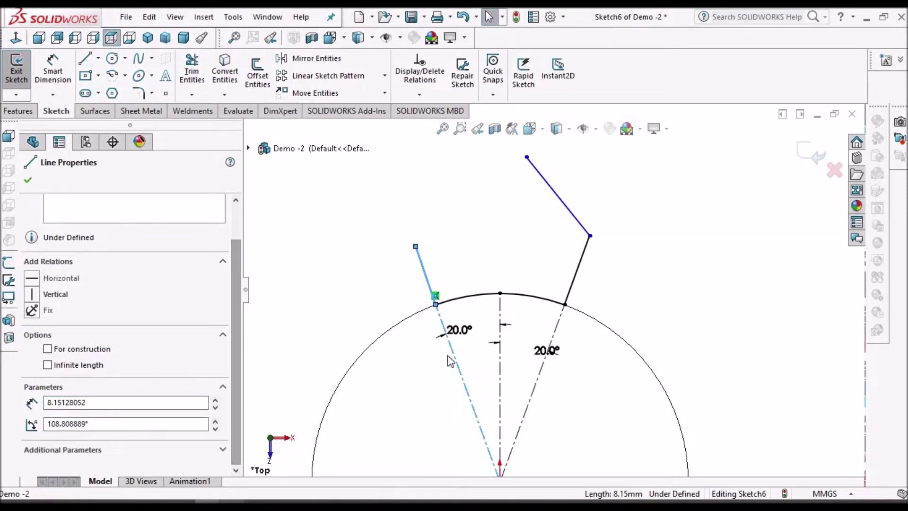
key(Escape)
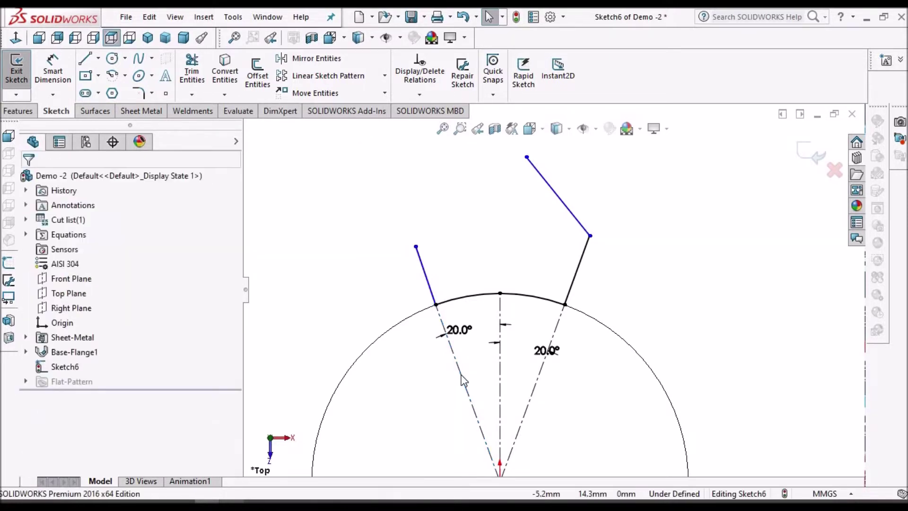
Make the left blade line collinear with the left slanted centerline.
click(430, 284)
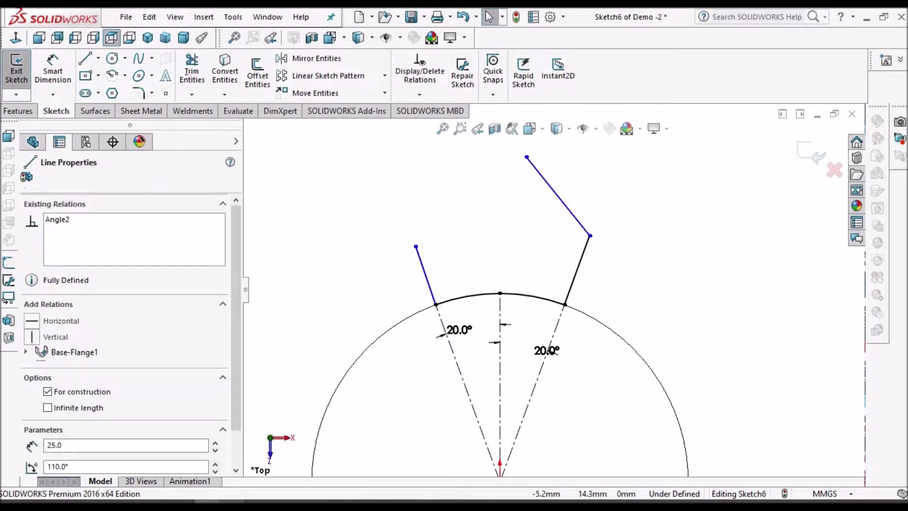
ctrl+click(430, 282)
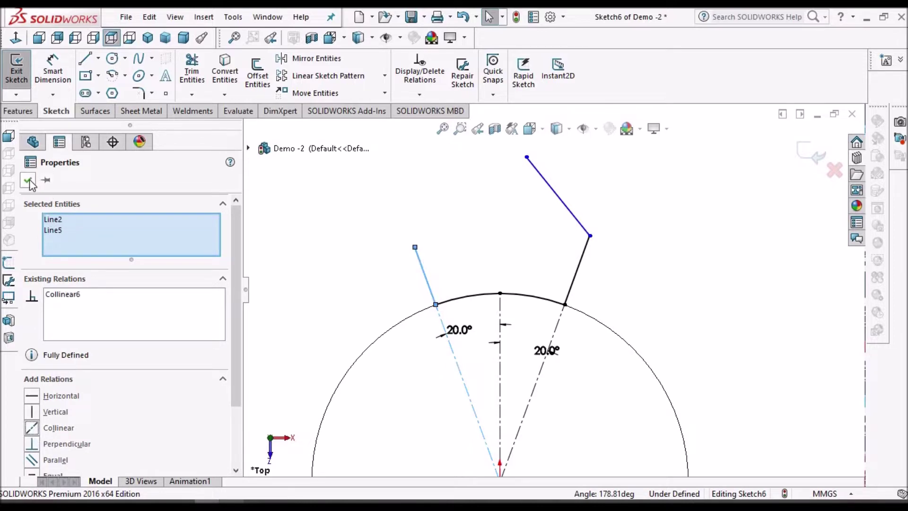
click(424, 195)
scroll(558, 238, up, 1)
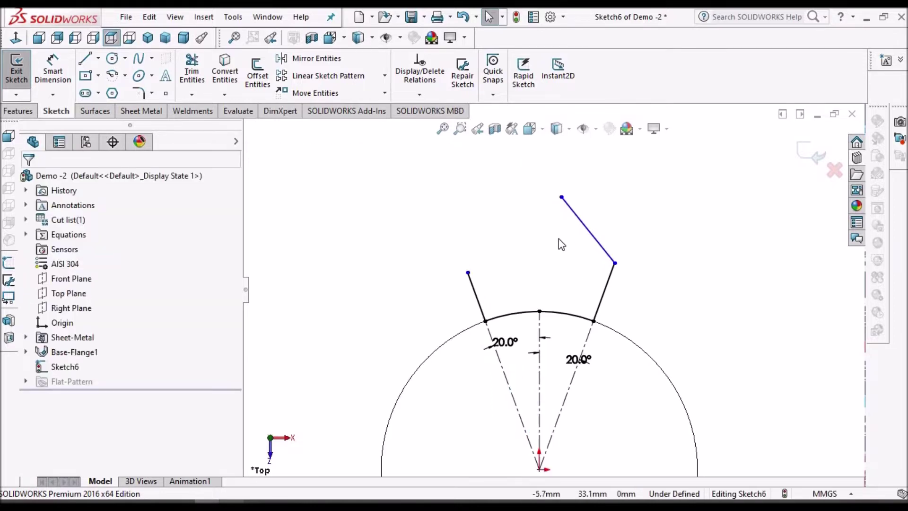
Draw a three-point arc of about 16 mm radius, bulging outward, from the left blade line's outer end to the slanted line's upper end.
click(126, 77)
click(159, 122)
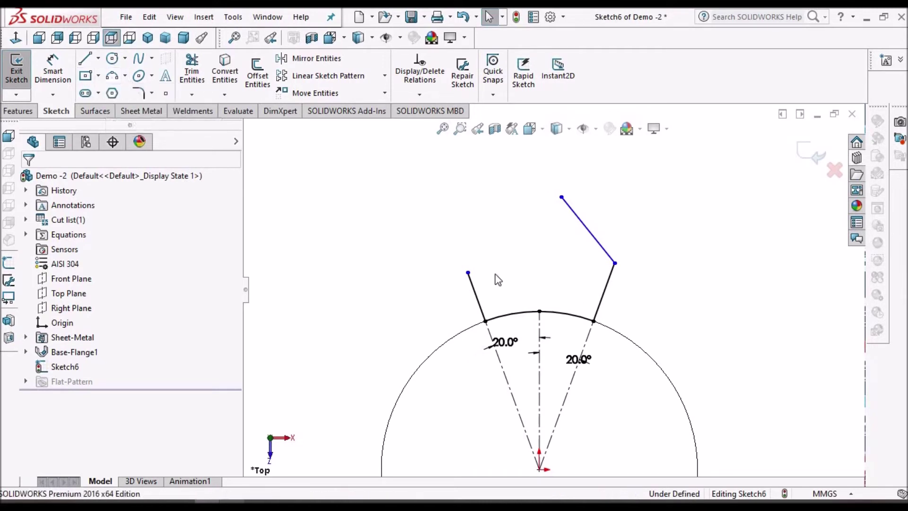
click(468, 272)
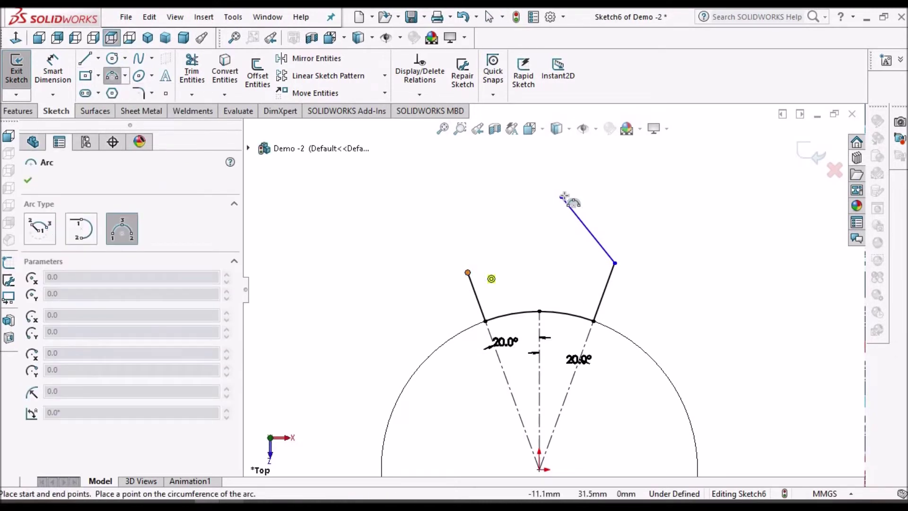
click(561, 196)
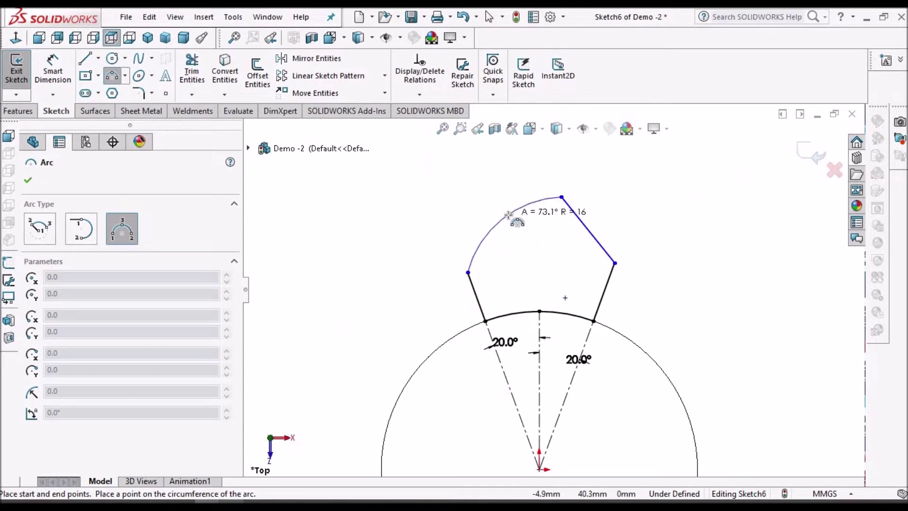
click(427, 214)
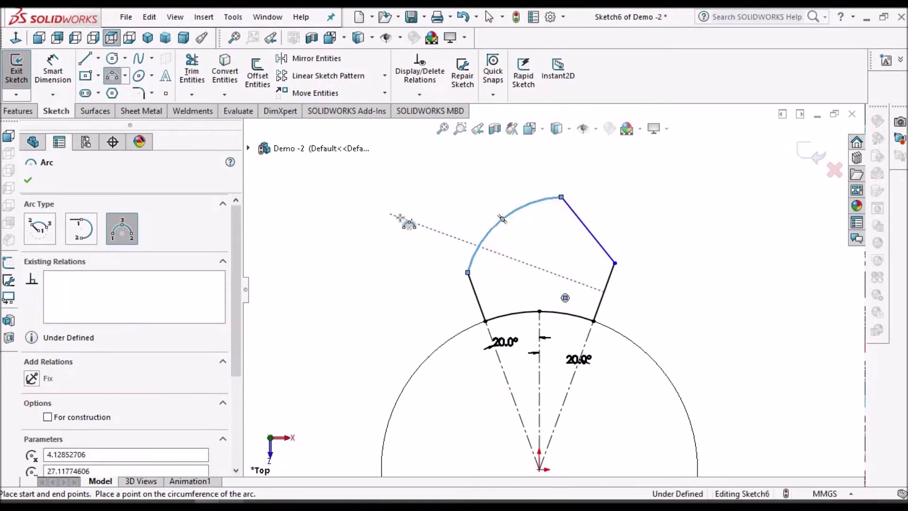
right_click(402, 223)
click(403, 223)
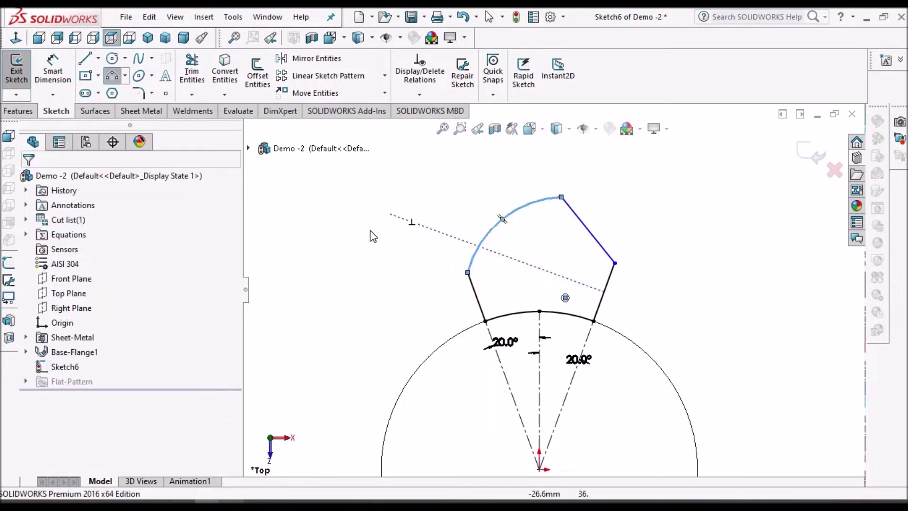
click(709, 213)
Dimension the vertical distance from the origin to the blade's upper tip as 50 mm.
scroll(709, 213, up, 1)
click(50, 66)
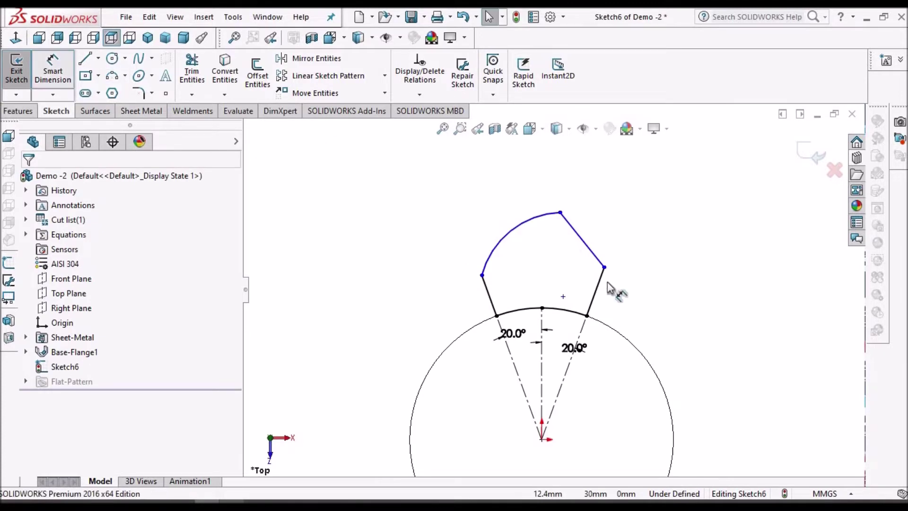
key(z)
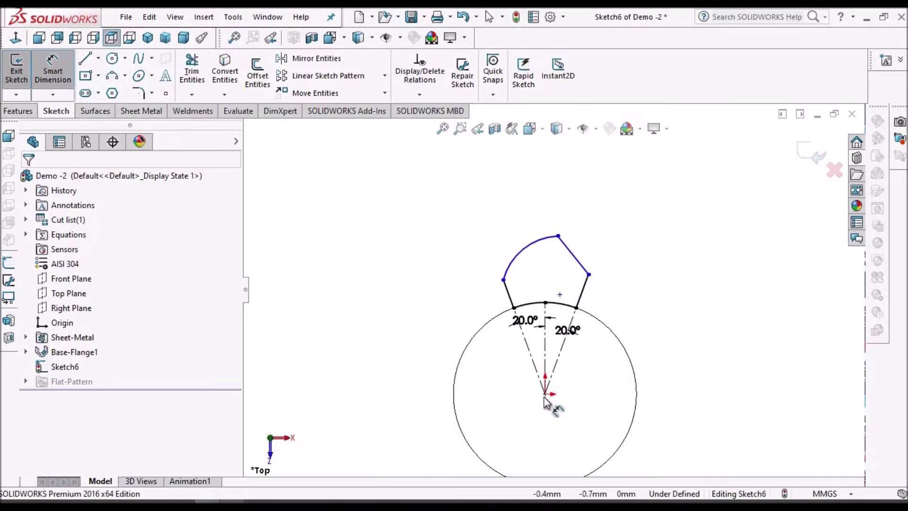
click(558, 236)
click(669, 302)
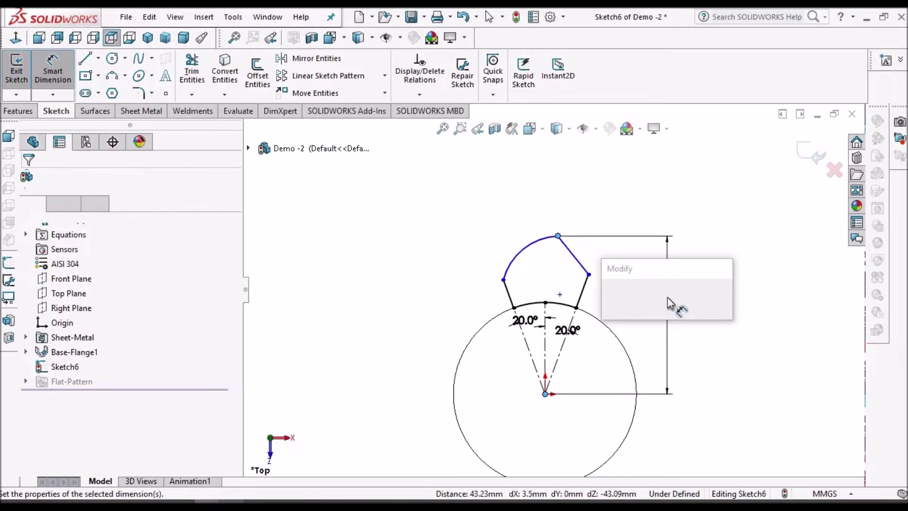
key(Return)
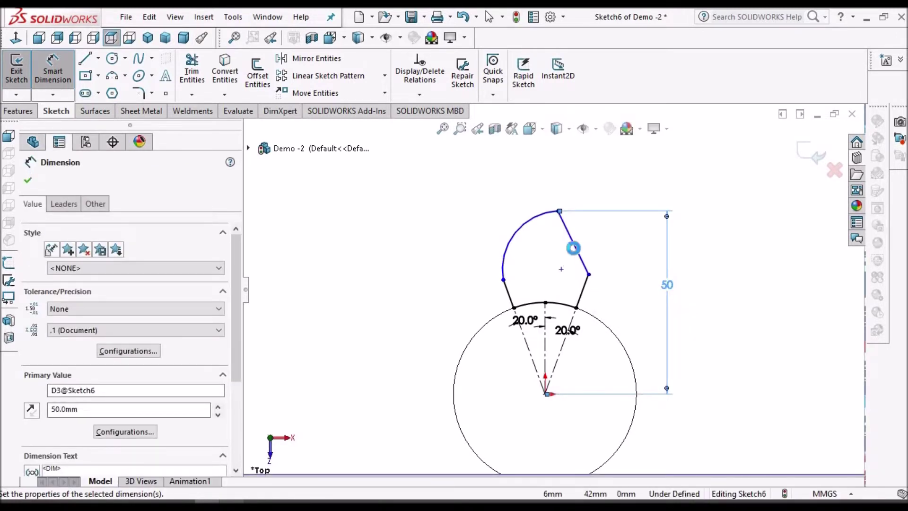
Set the angle between the upper slanted blade line and the right blade line to 115°.
click(585, 294)
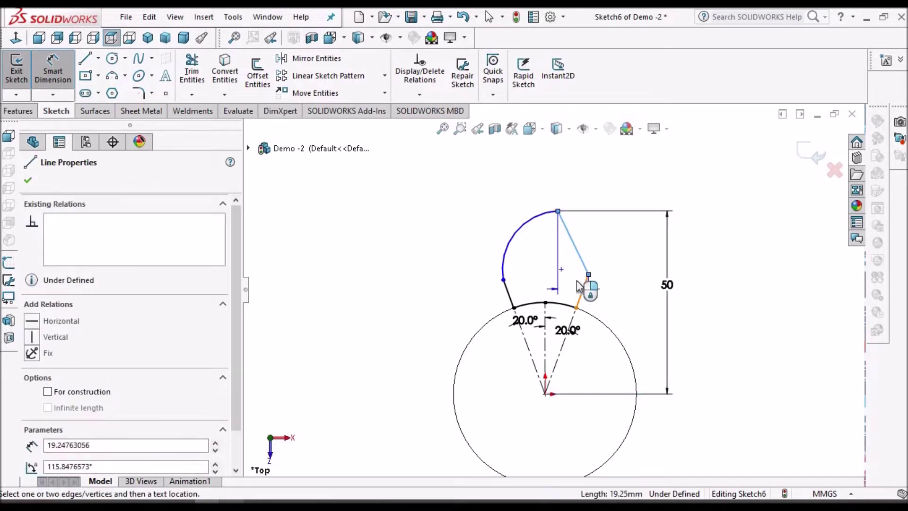
click(578, 281)
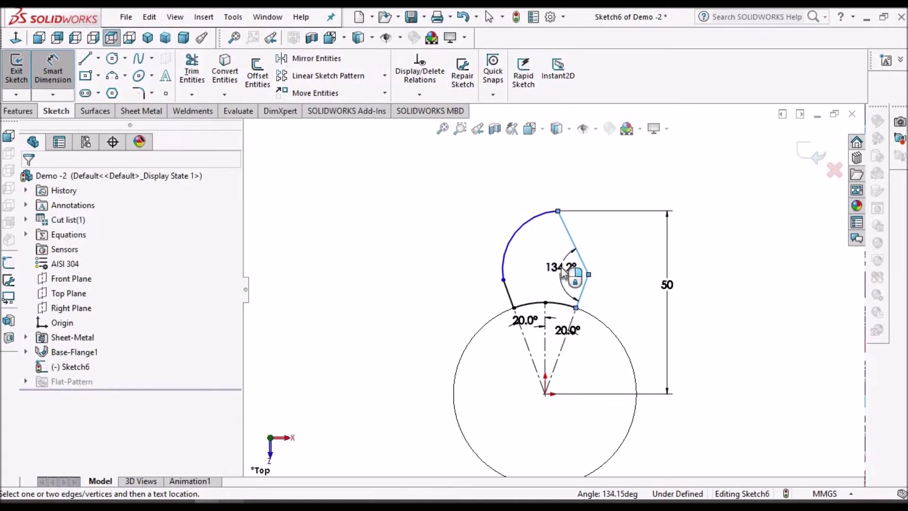
click(563, 272)
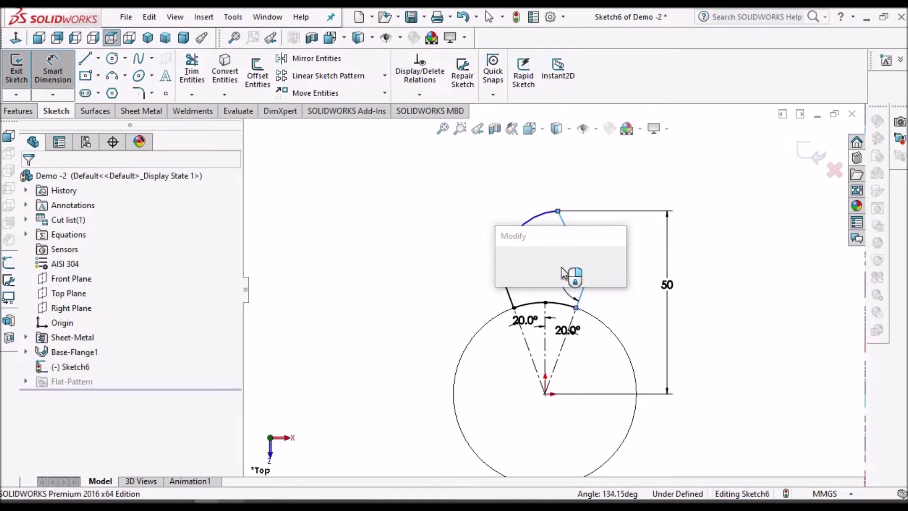
text(115)
key(Return)
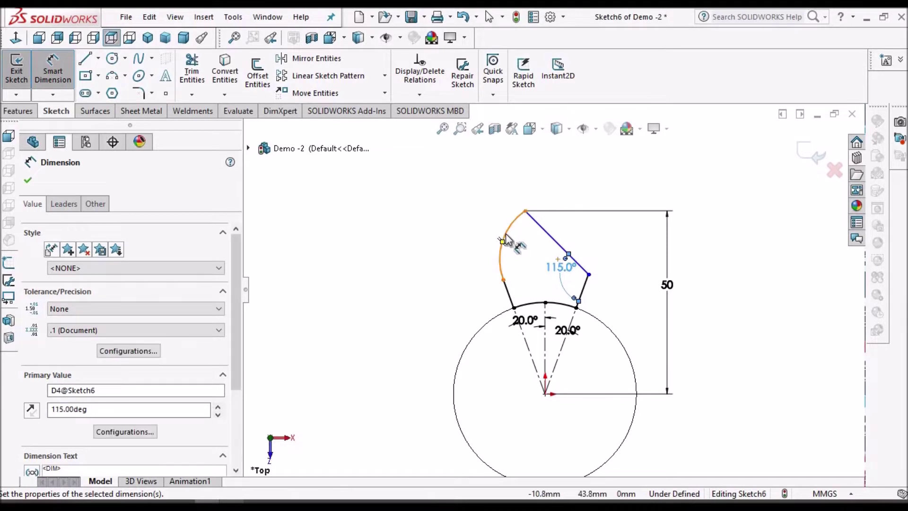
Dimension the blade's outer left arc with a radius of 25 mm.
click(474, 235)
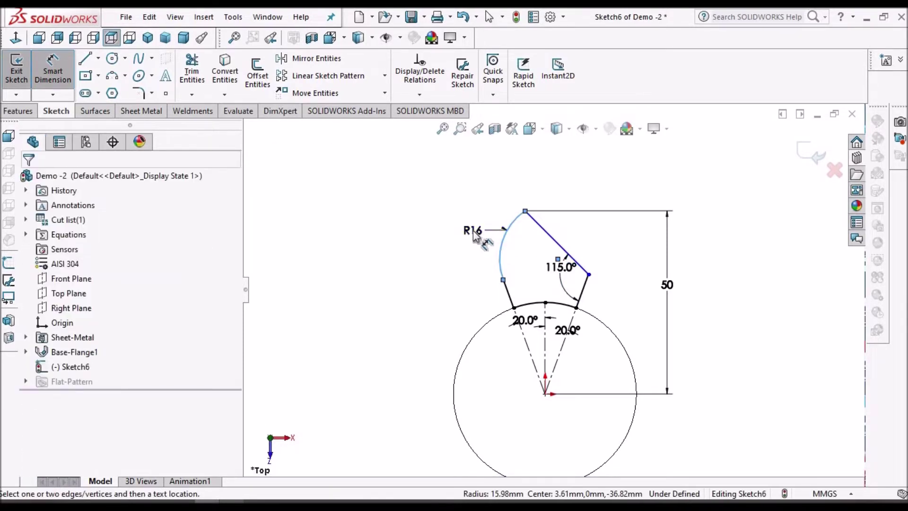
click(474, 235)
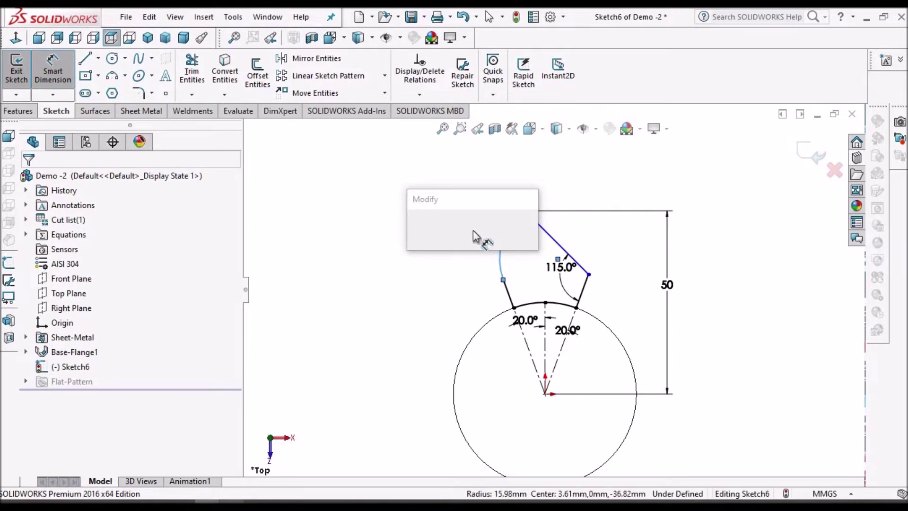
text(25)
key(Return)
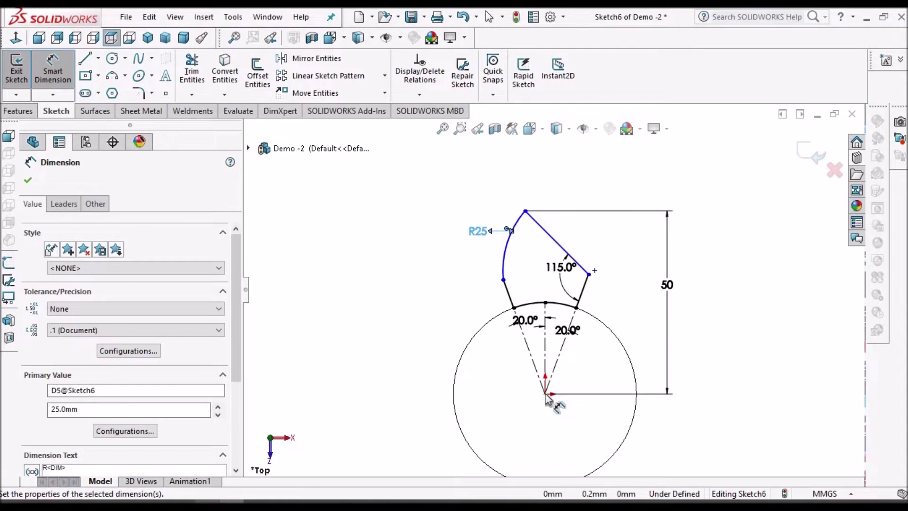
Dimension the vertical distance from the origin to the left blade line's outer end as 30 mm.
click(503, 280)
click(546, 394)
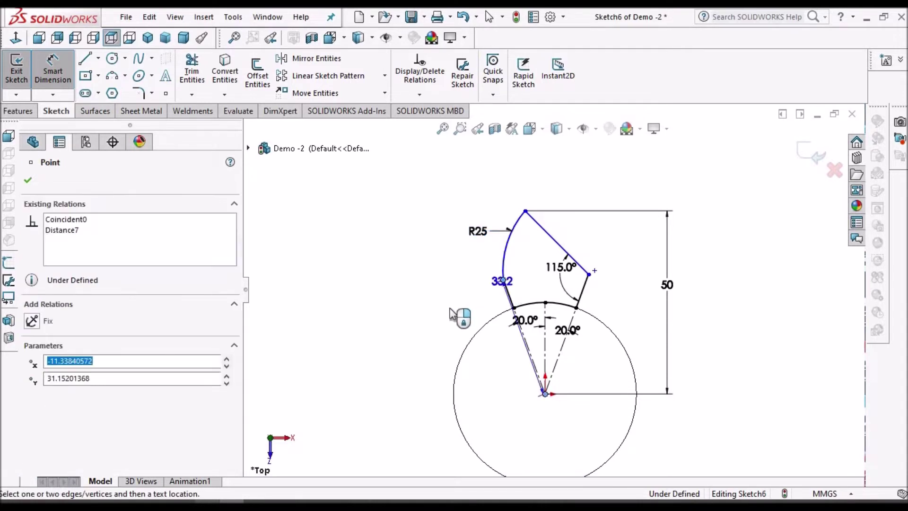
click(438, 316)
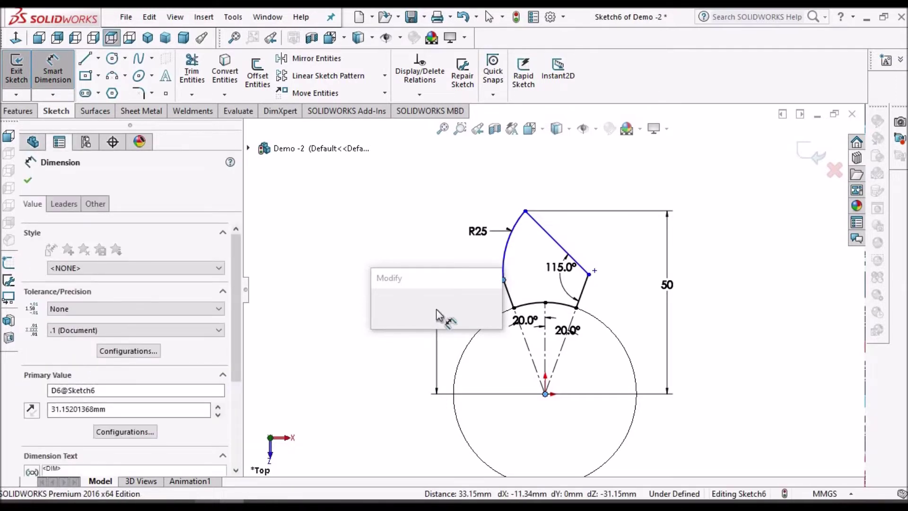
text(30)
key(Return)
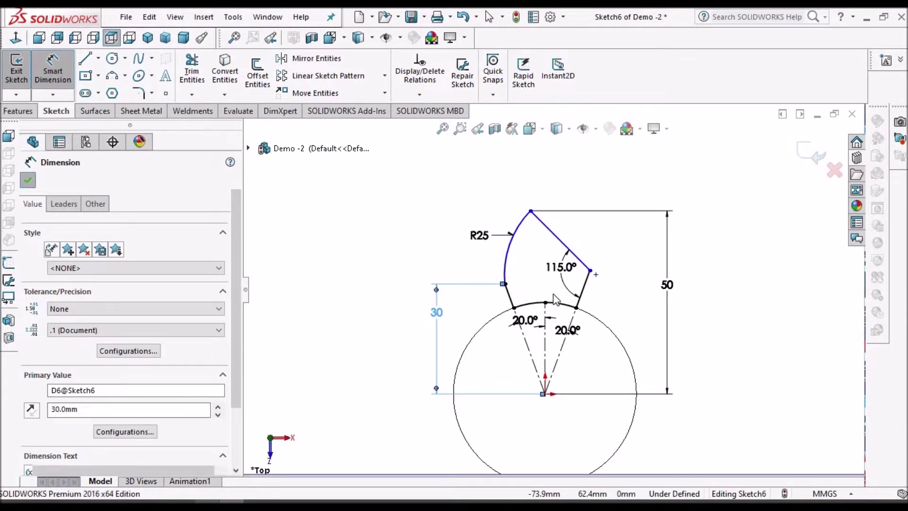
key(Escape)
key(Escape)
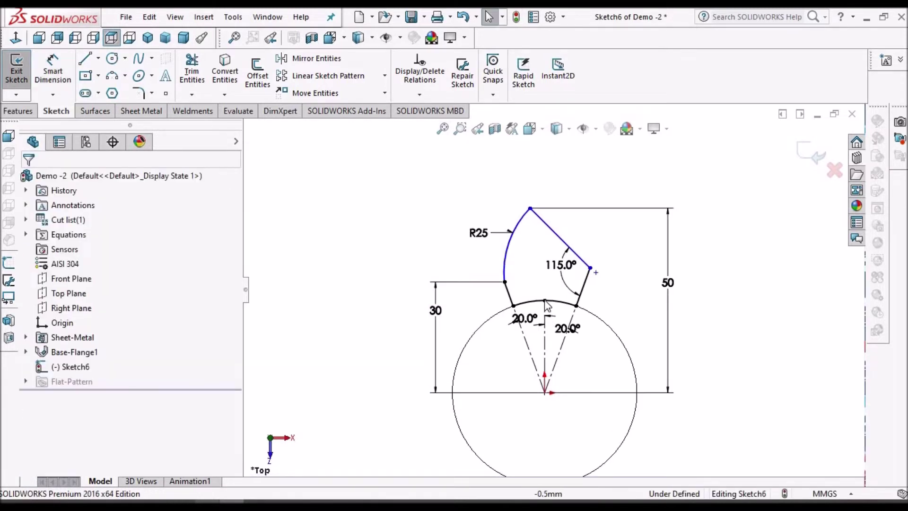
Align the blade's upper tip vertically with the midpoint of the base arc.
click(531, 210)
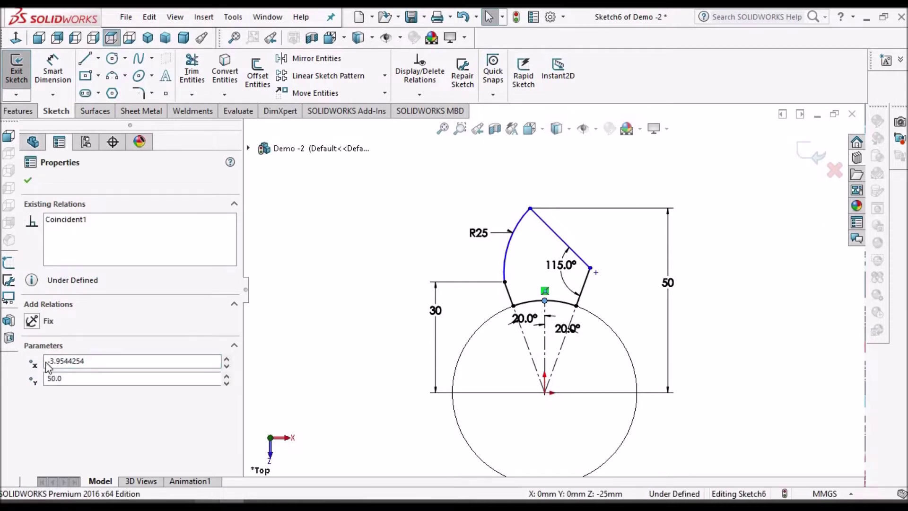
click(32, 411)
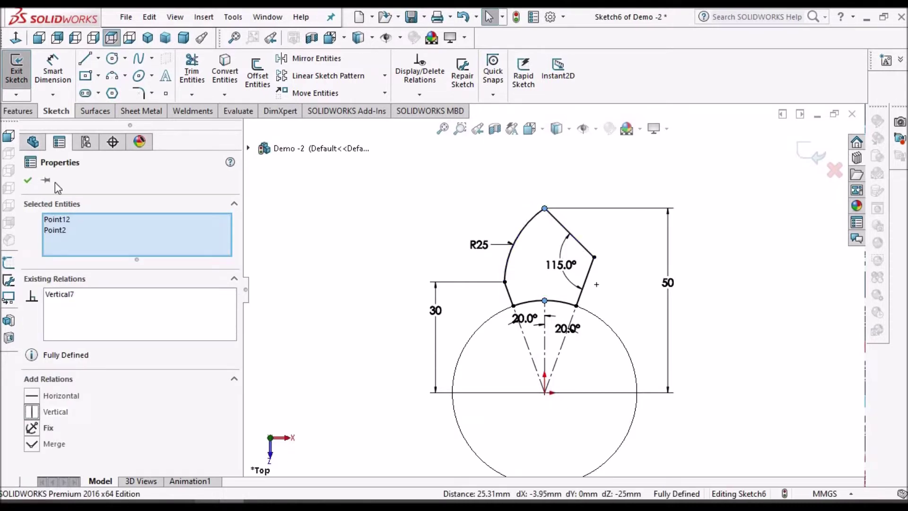
click(304, 197)
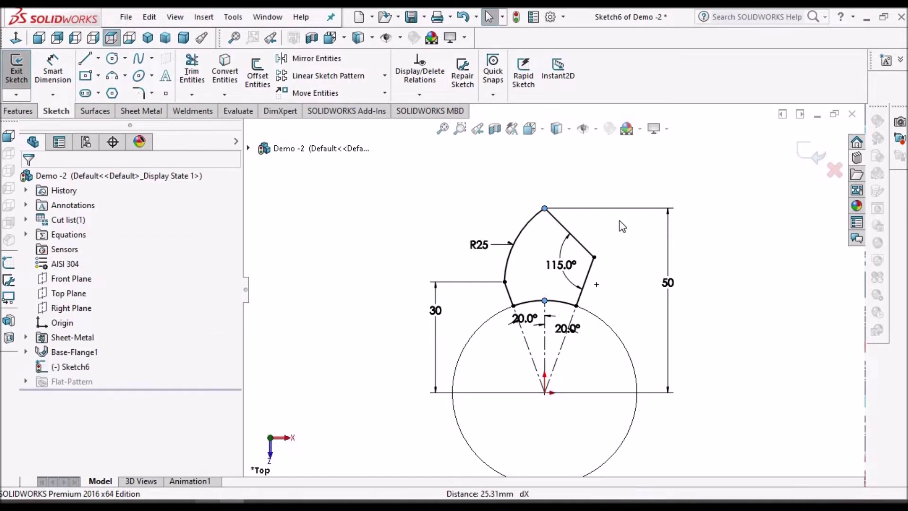
Create a sheet metal tab on the circular base flange from the blade sketch.
scroll(609, 332, up, 1)
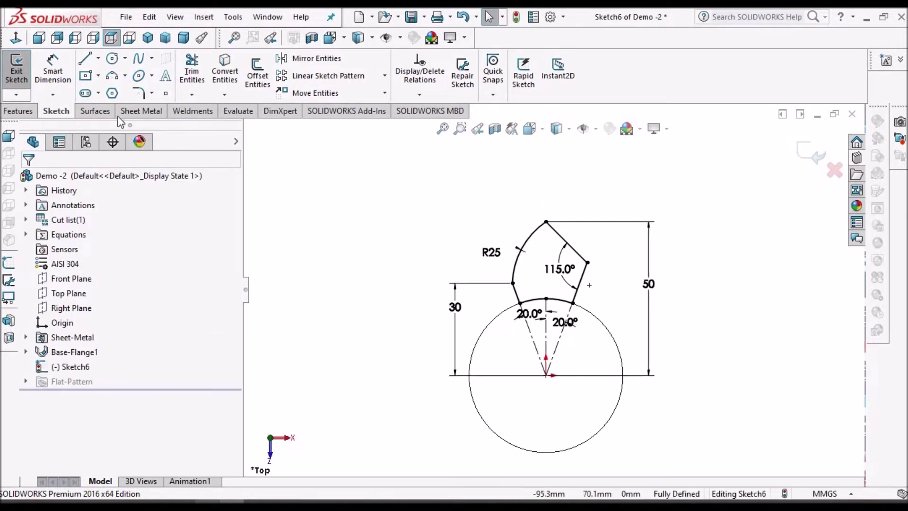
click(148, 113)
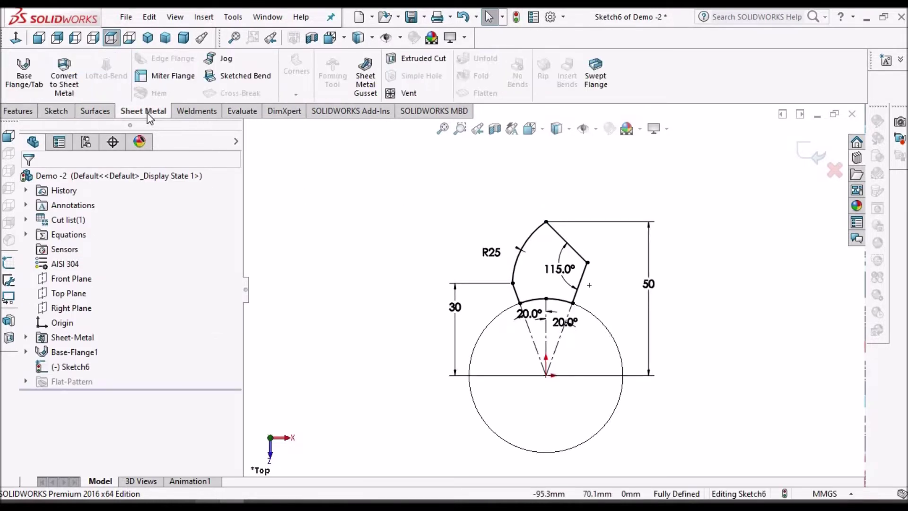
click(20, 75)
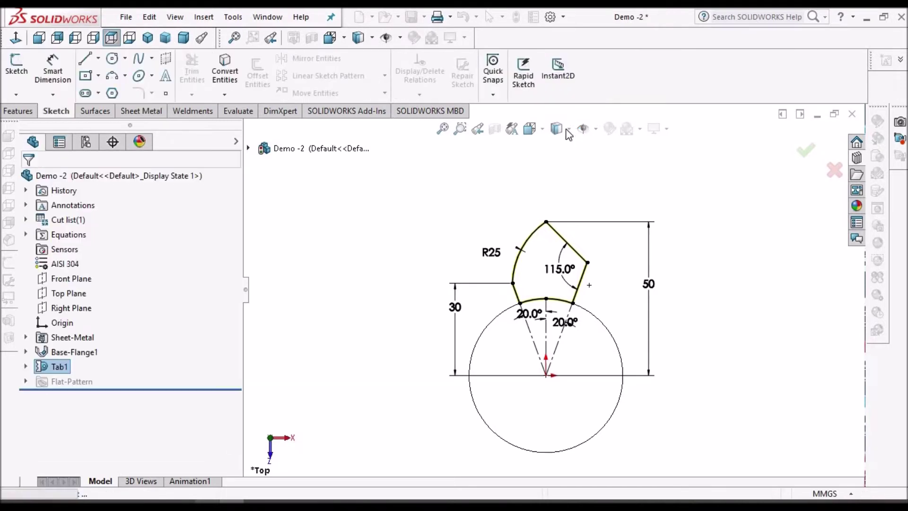
Show the model in the Shaded With Edges display style and tilt the view to inspect the blade tab.
click(568, 130)
click(558, 148)
scroll(597, 306, up, 2)
mouse_move(598, 306)
middle_down()
mouse_move(568, 219)
mouse_move(588, 287)
mouse_move(588, 341)
middle_up()
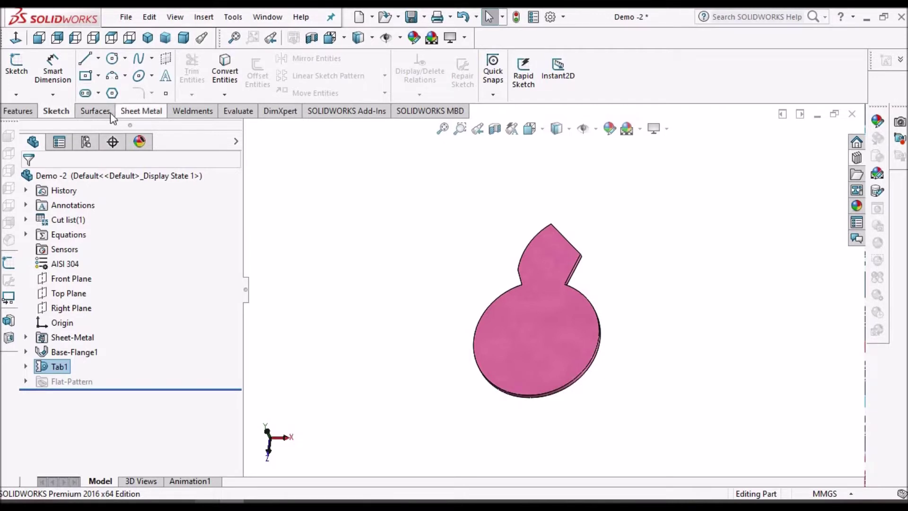
Start an edge flange on the blade tab's curved outer edge and set its length to 10 mm.
click(137, 111)
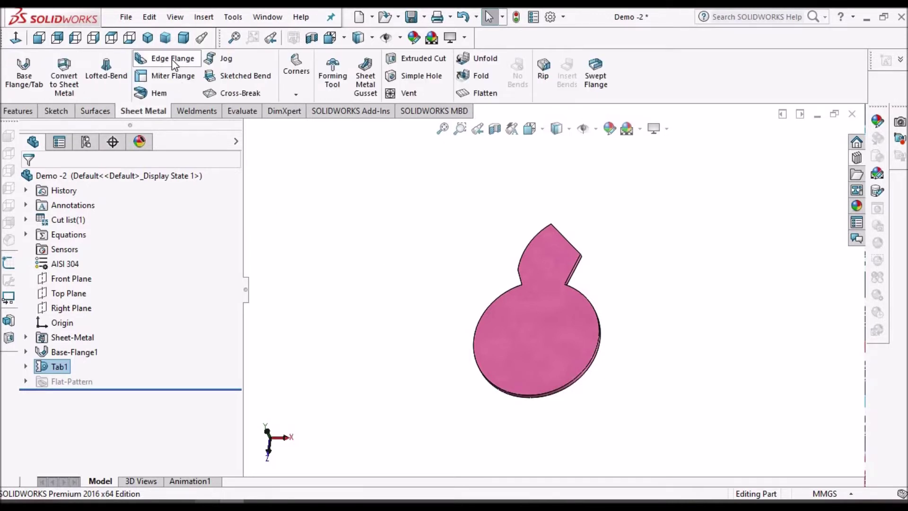
click(172, 58)
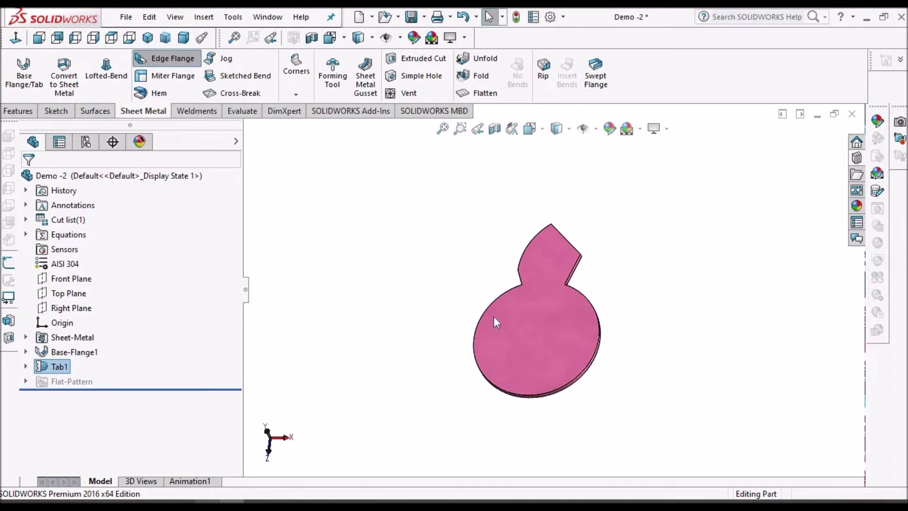
click(206, 503)
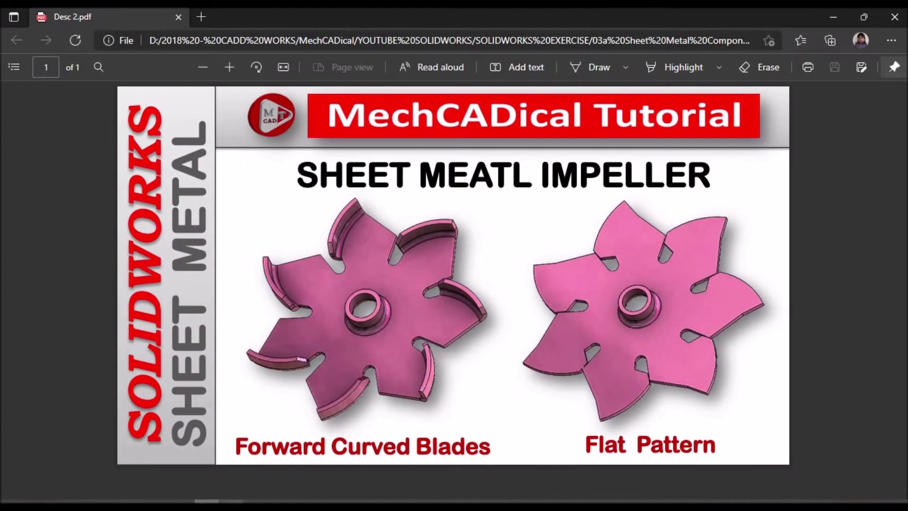
key(alt+Tab)
scroll(524, 256, down, 3)
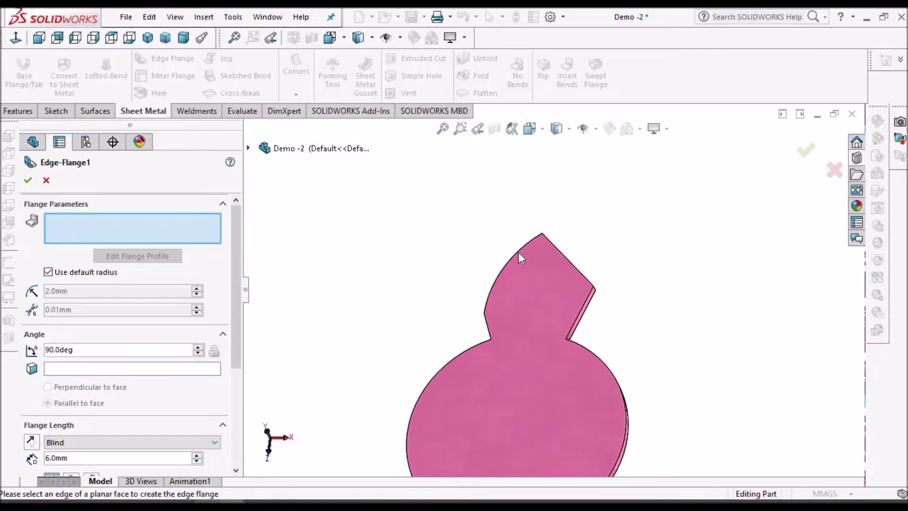
click(533, 235)
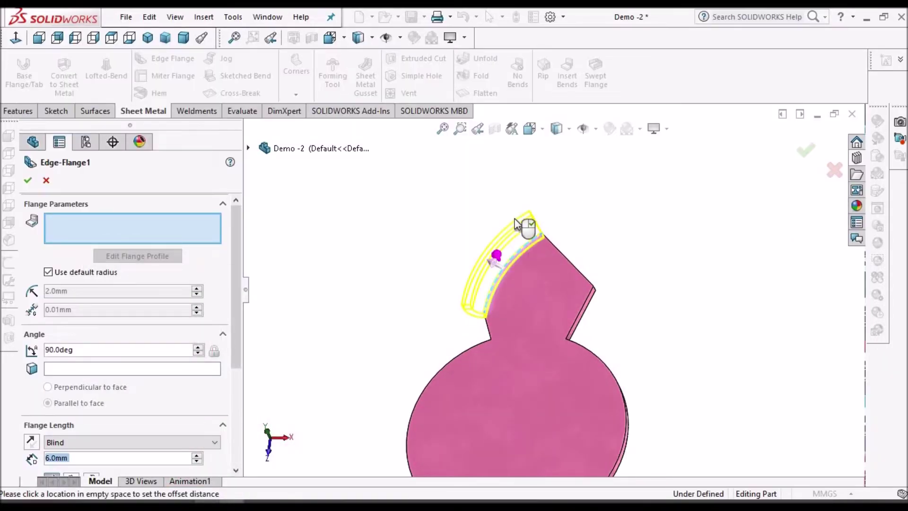
click(517, 225)
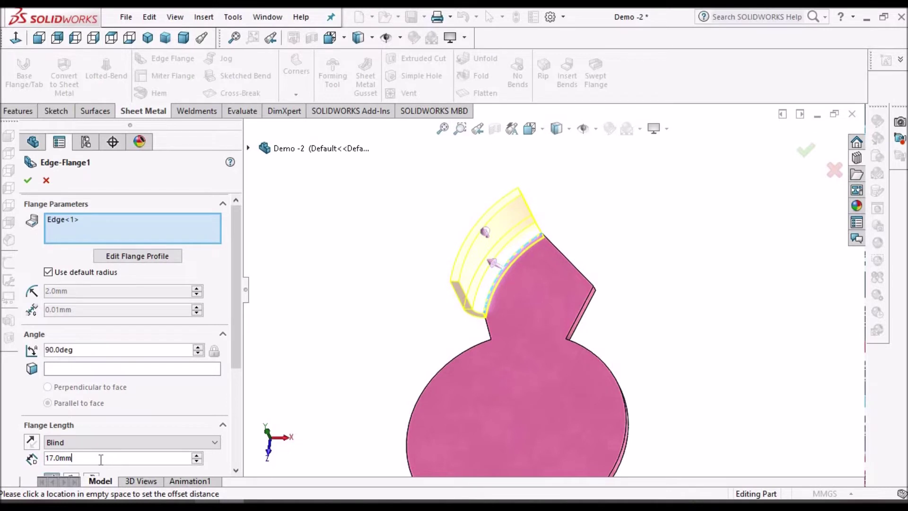
text(10)
key(Return)
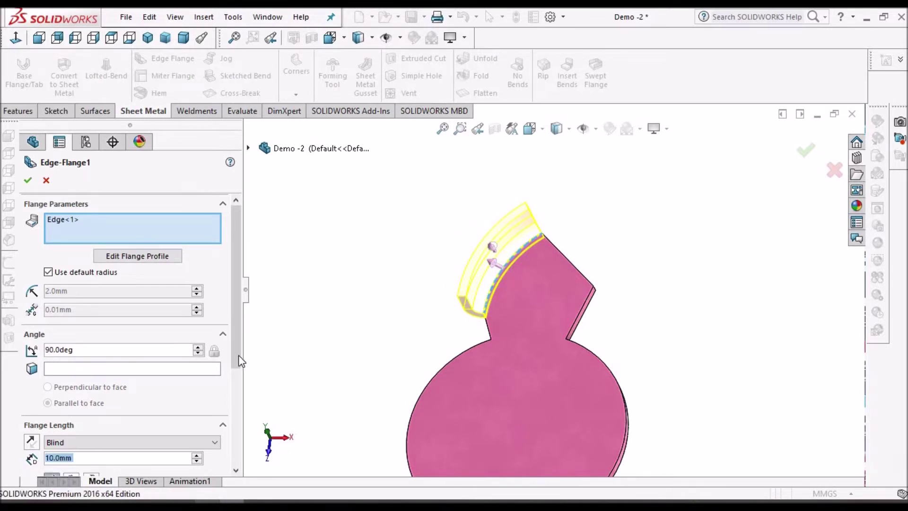
Compare the Material Outside flange position, restore Bend Outside and complete the edge flange.
drag(235, 373, 246, 428)
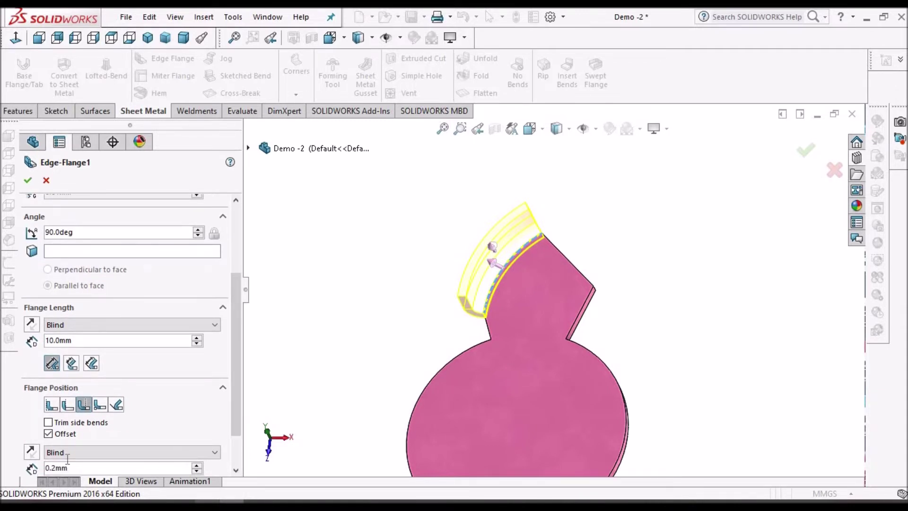
click(69, 405)
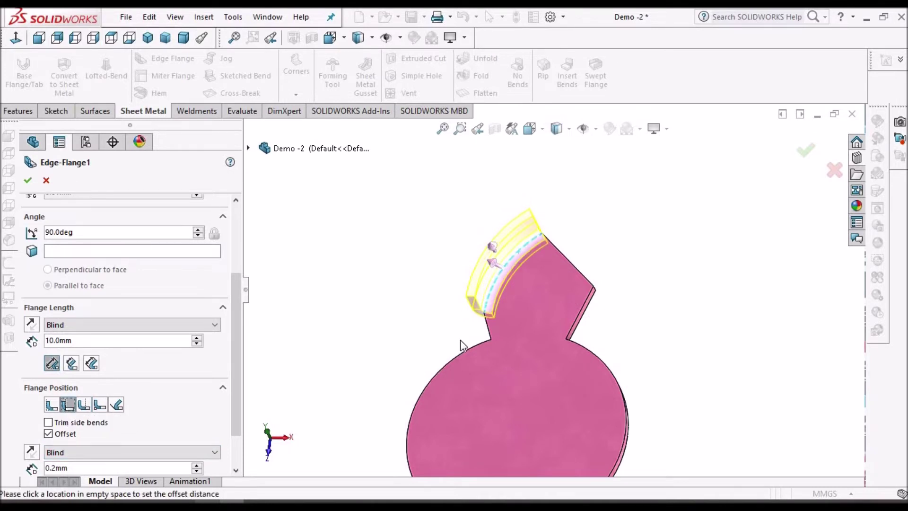
scroll(497, 310, down, 4)
middle_drag(523, 326, 472, 326)
scroll(501, 314, down, 5)
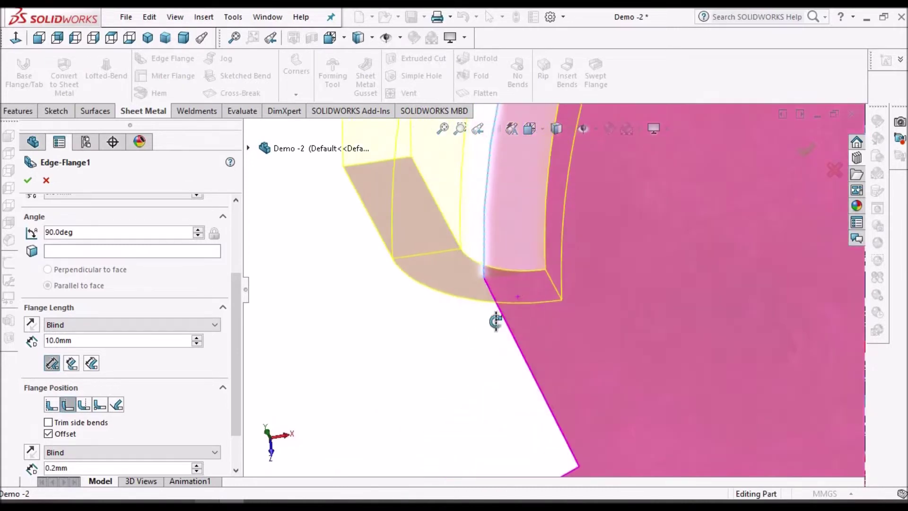
click(85, 405)
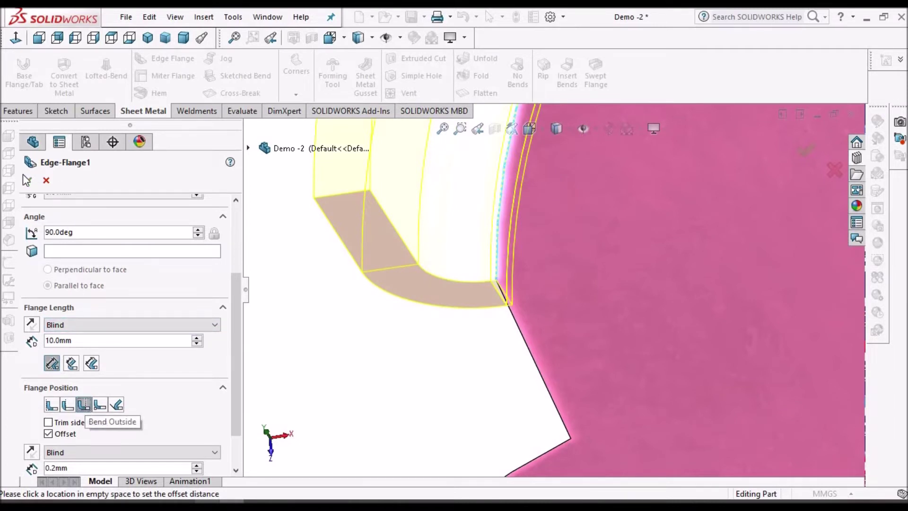
key(Return)
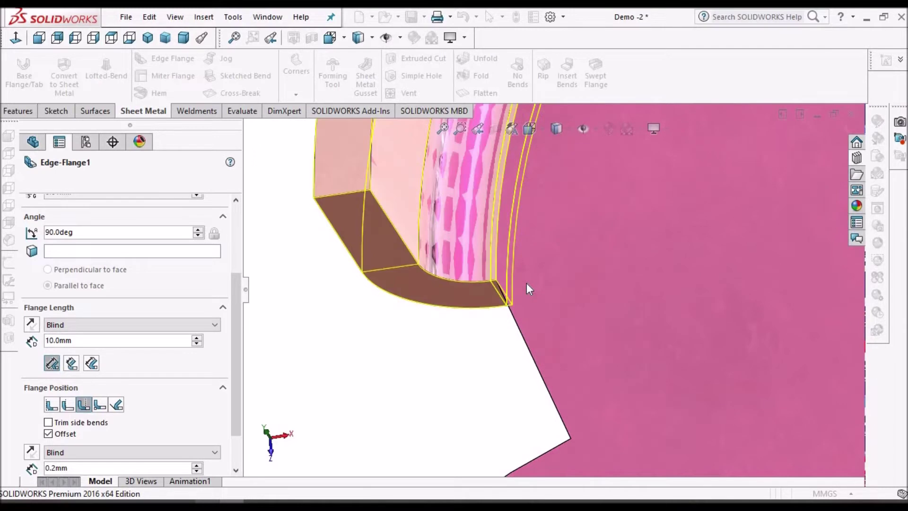
Roll the feature history back to between the blade tab and the edge flange.
scroll(291, 353, up, 1)
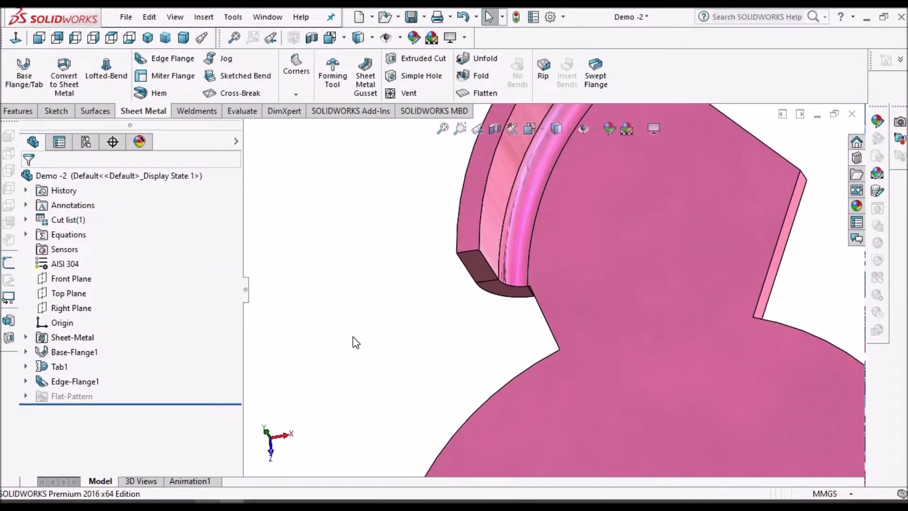
scroll(374, 338, up, 3)
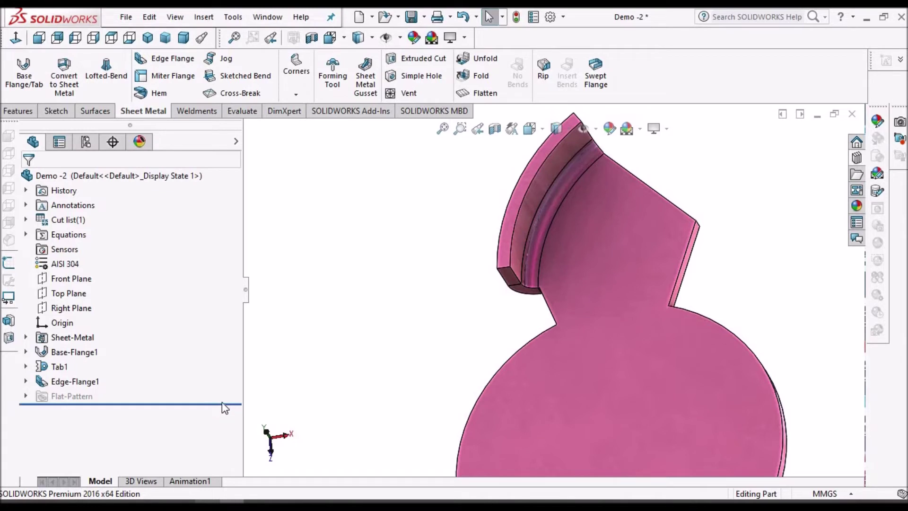
drag(230, 367, 230, 375)
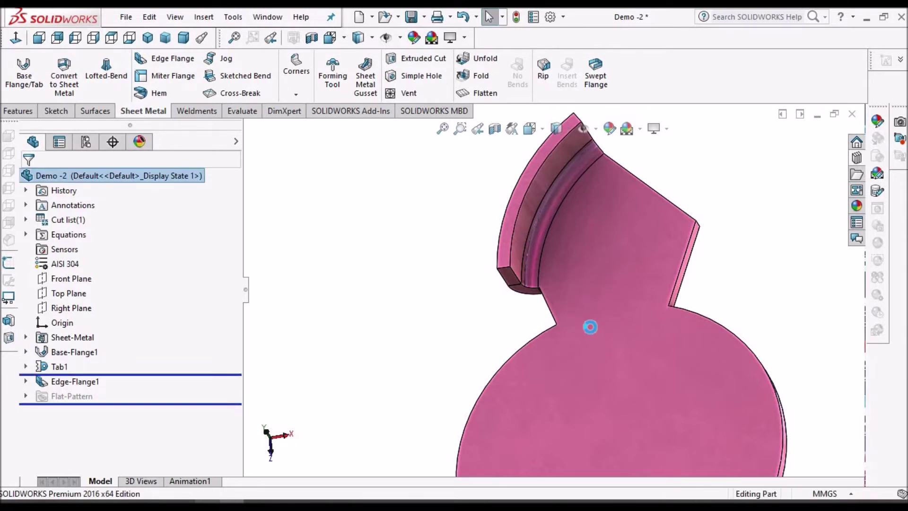
Set up a circular pattern with the blade tab as the feature to repeat.
click(55, 367)
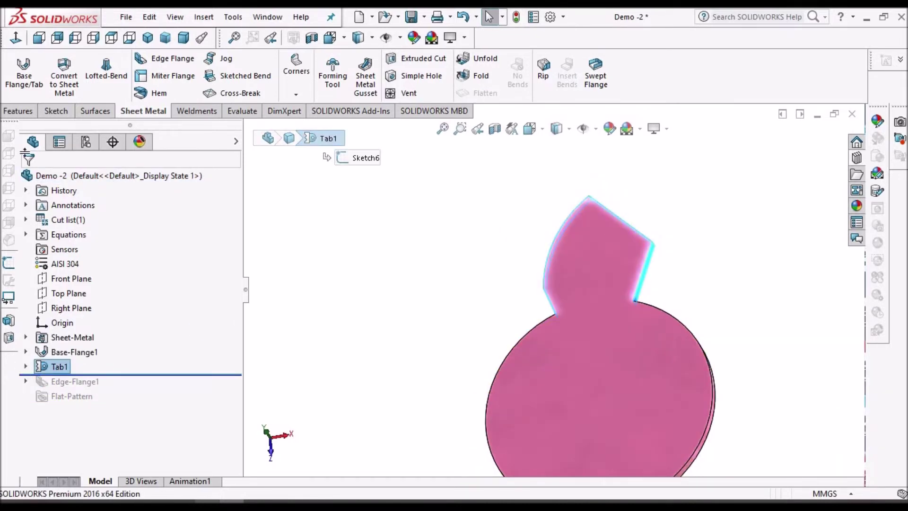
click(19, 111)
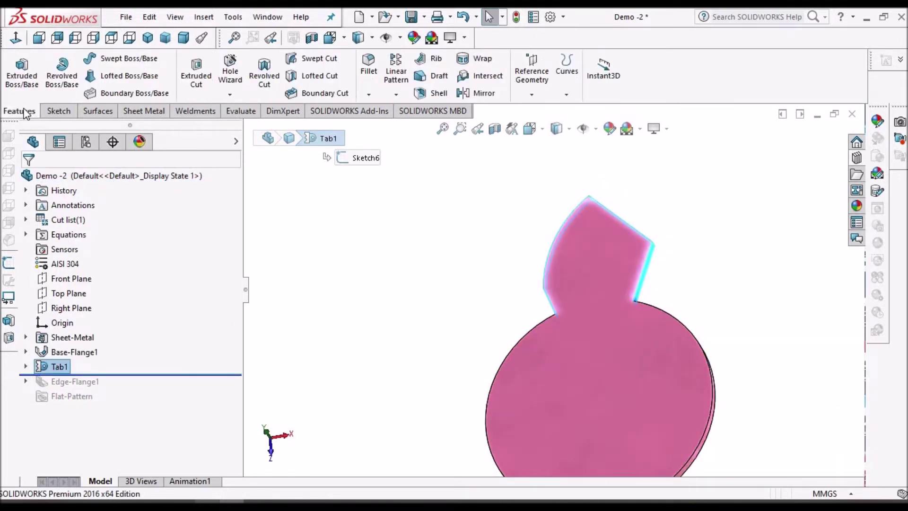
click(396, 95)
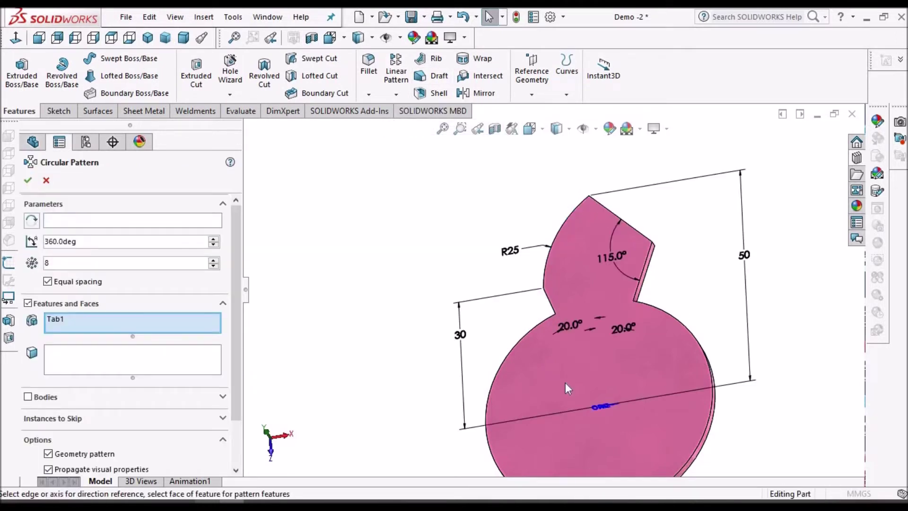
scroll(566, 382, up, 5)
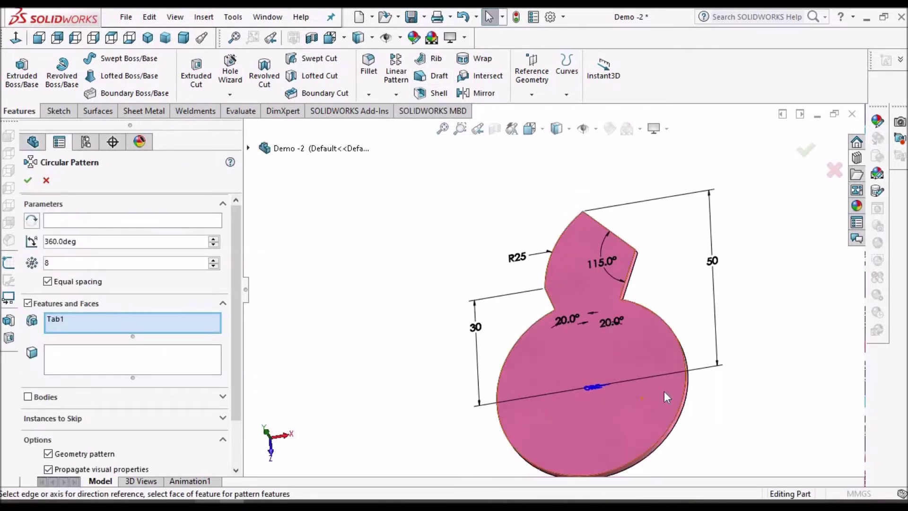
click(595, 129)
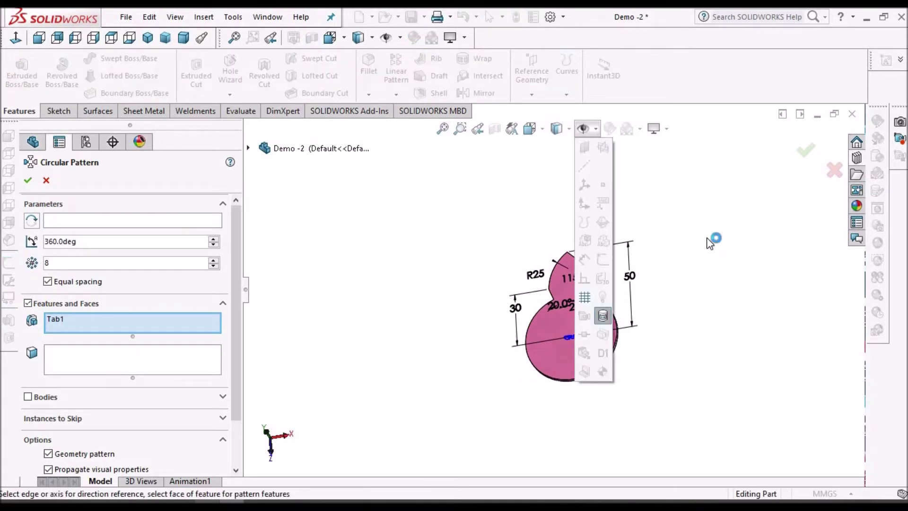
scroll(571, 351, down, 6)
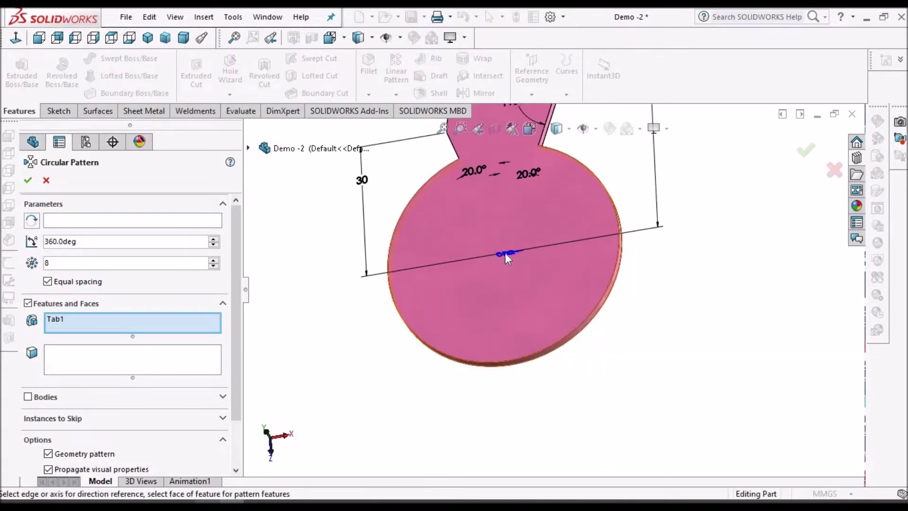
scroll(579, 371, down, 2)
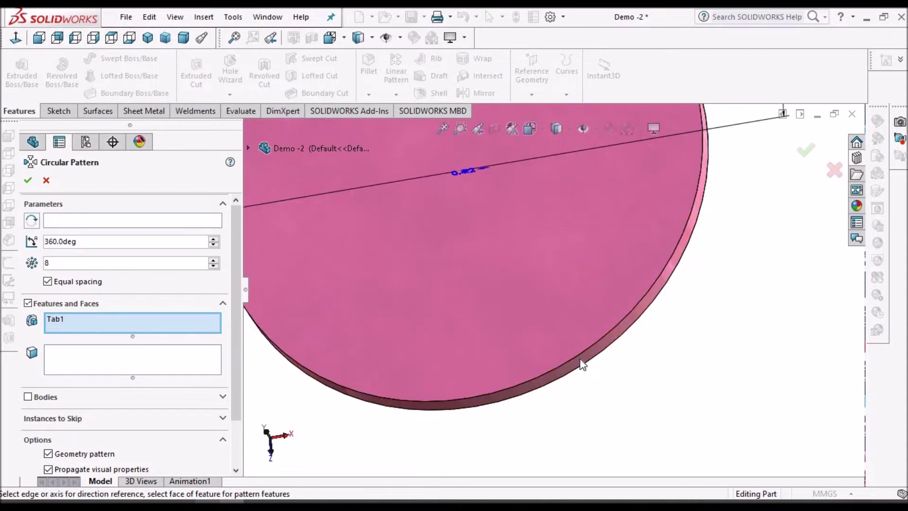
click(584, 365)
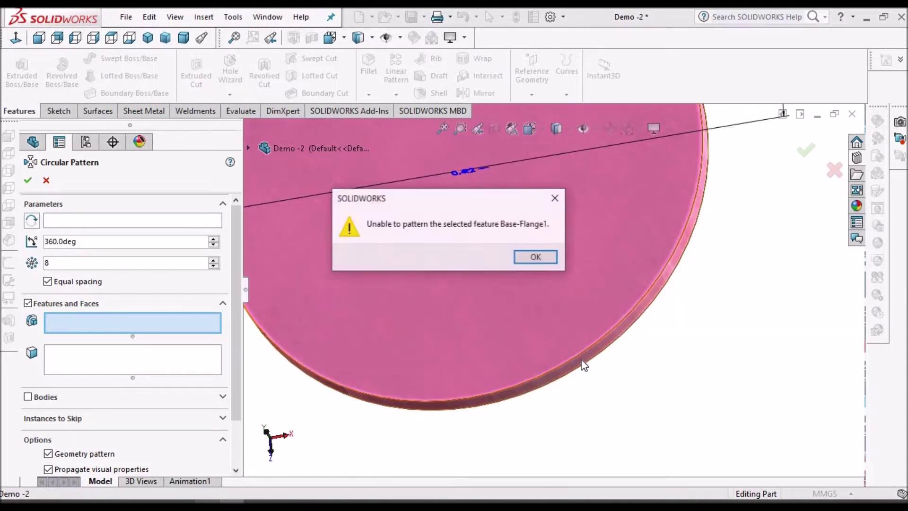
click(531, 258)
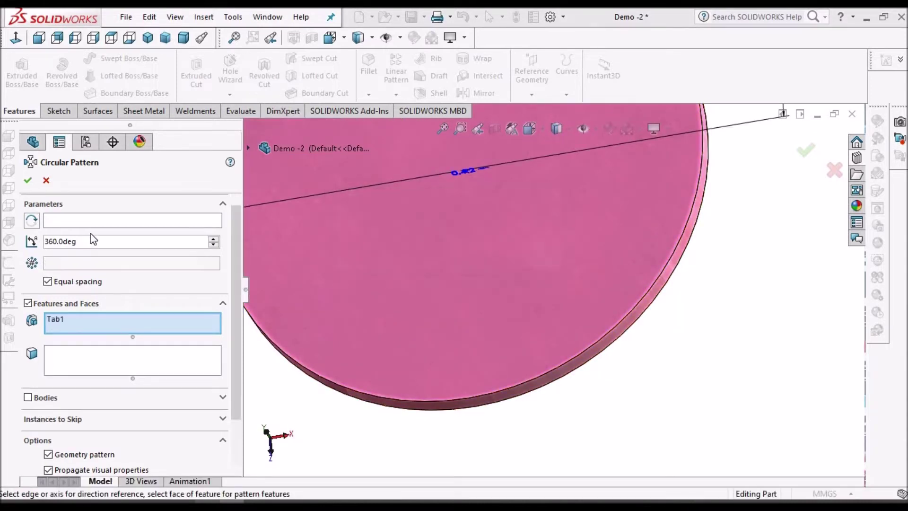
Create seven equally spaced blades over 360 degrees, using the base disc's rim face as the pattern axis.
click(161, 222)
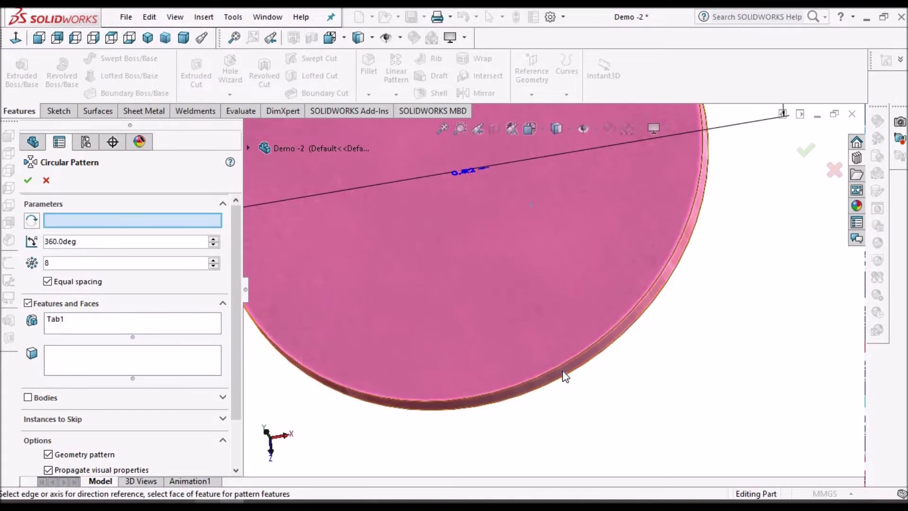
click(562, 371)
scroll(646, 355, up, 4)
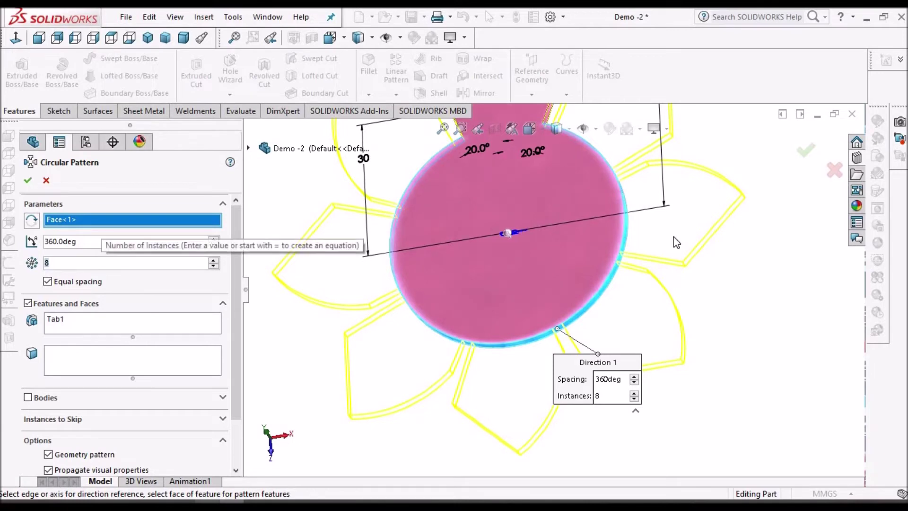
scroll(617, 231, up, 2)
middle_drag(625, 259, 616, 285)
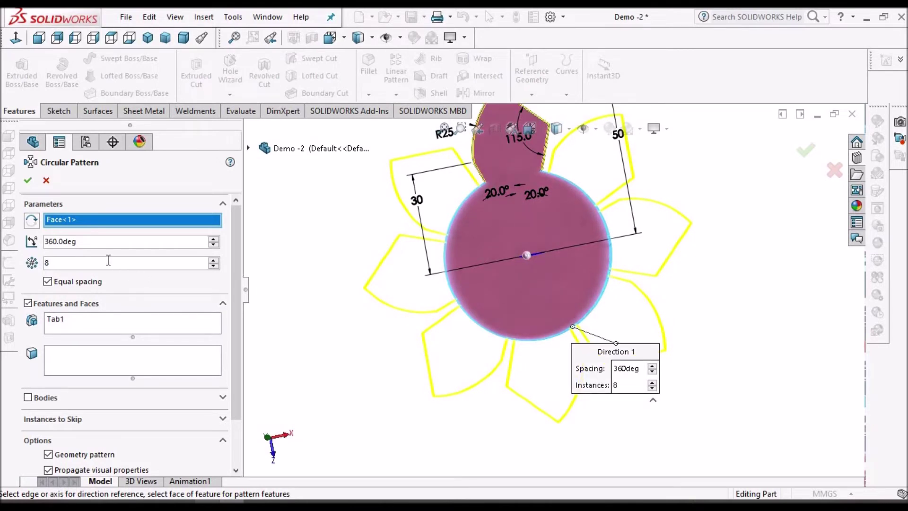
scroll(110, 265, down, 1)
click(27, 180)
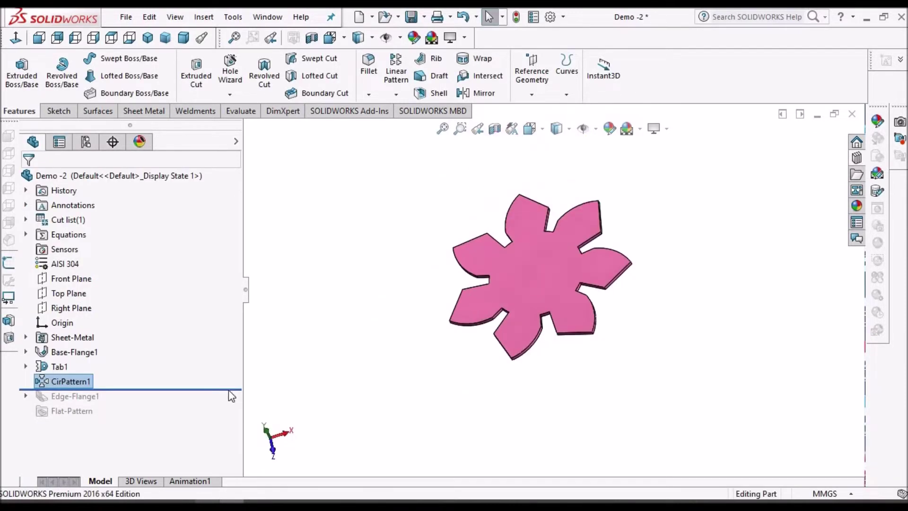
Roll the feature history forward past the edge flange and inspect the flange on the patterned impeller.
drag(240, 389, 225, 418)
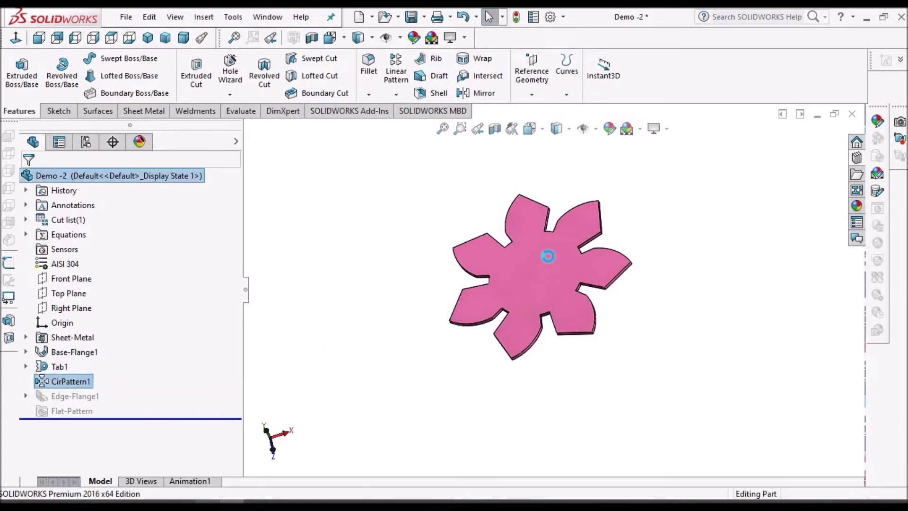
scroll(548, 253, down, 2)
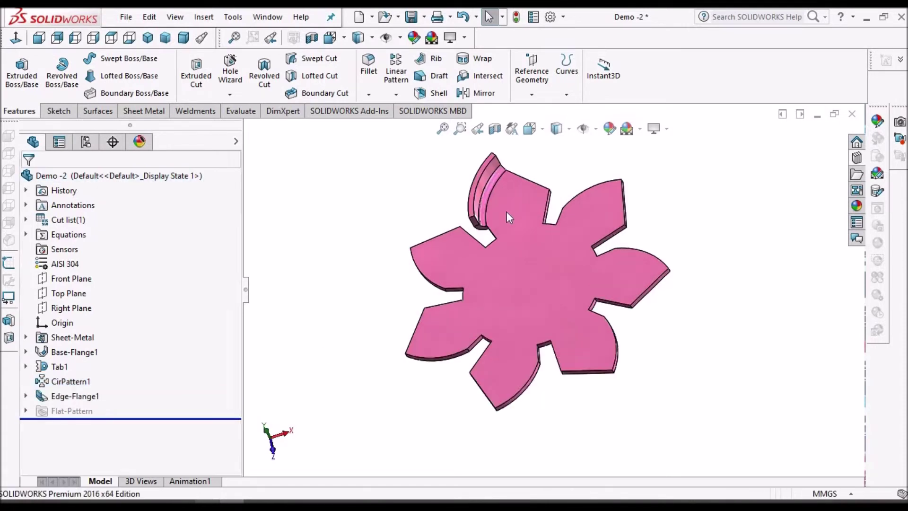
scroll(474, 203, down, 1)
mouse_move(474, 204)
middle_down()
mouse_move(460, 227)
mouse_move(520, 183)
middle_up()
scroll(512, 175, down, 1)
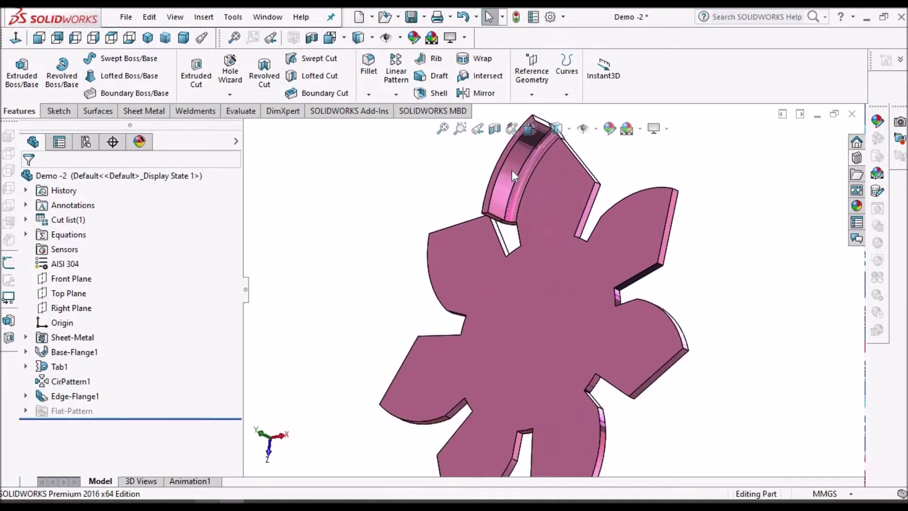
click(512, 169)
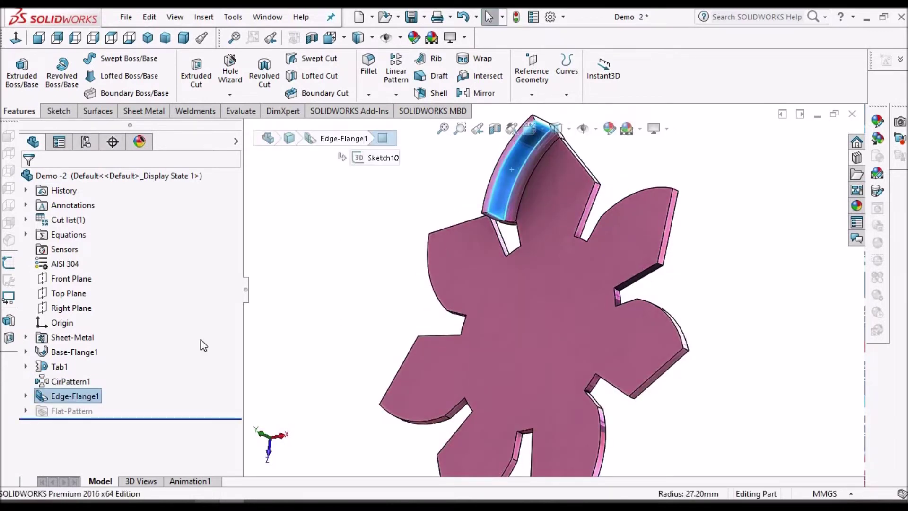
click(304, 173)
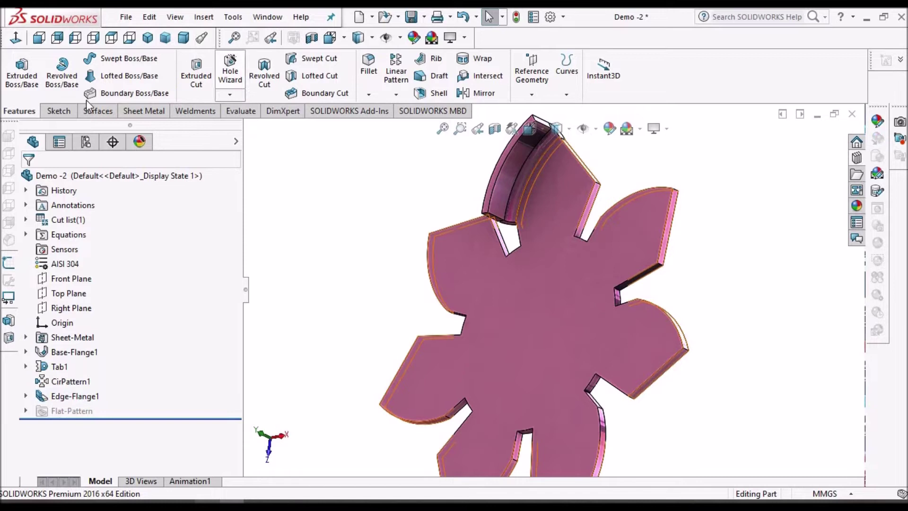
Add a 90-degree edge flange with a 10 mm blind length along the curved edge of the blade beside the flanged one.
middle_drag(563, 217, 675, 261)
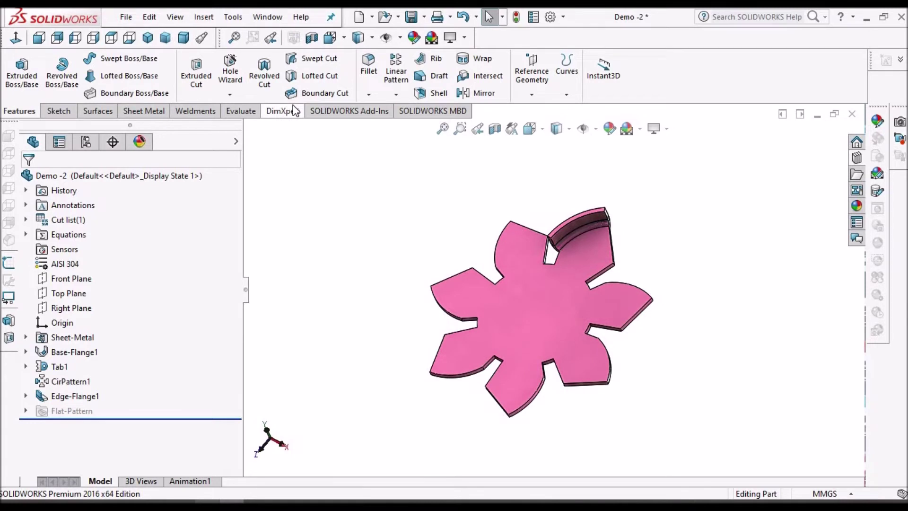
click(108, 113)
click(141, 110)
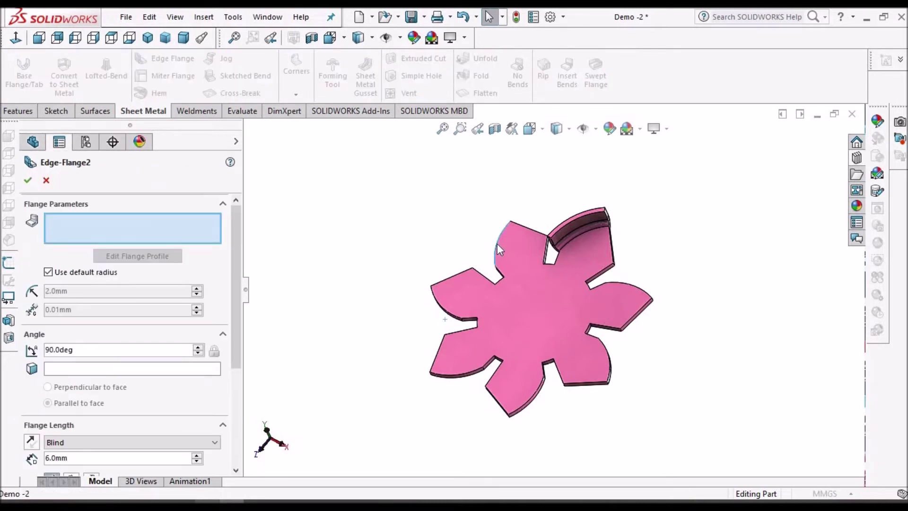
click(498, 219)
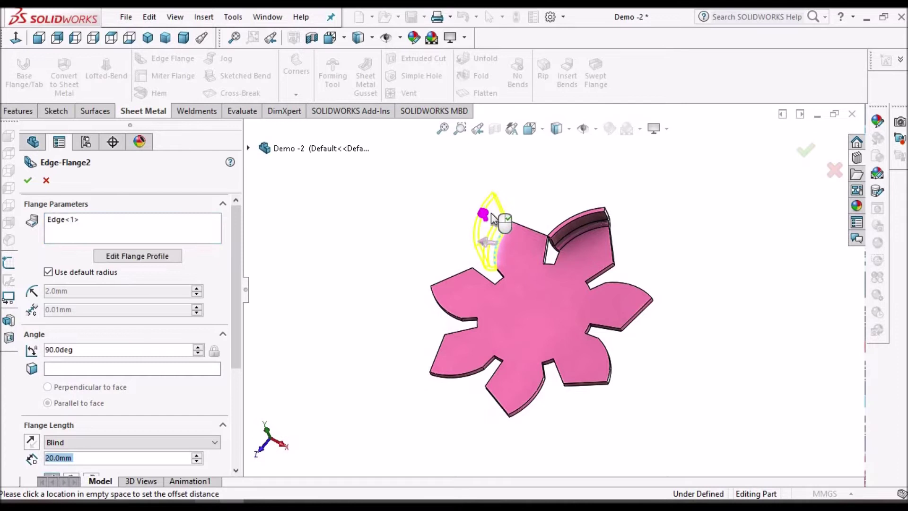
click(111, 451)
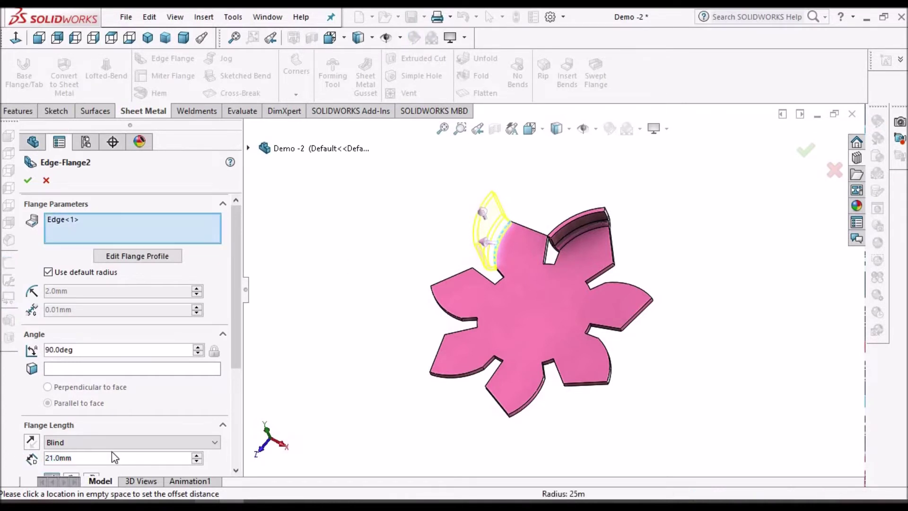
click(87, 459)
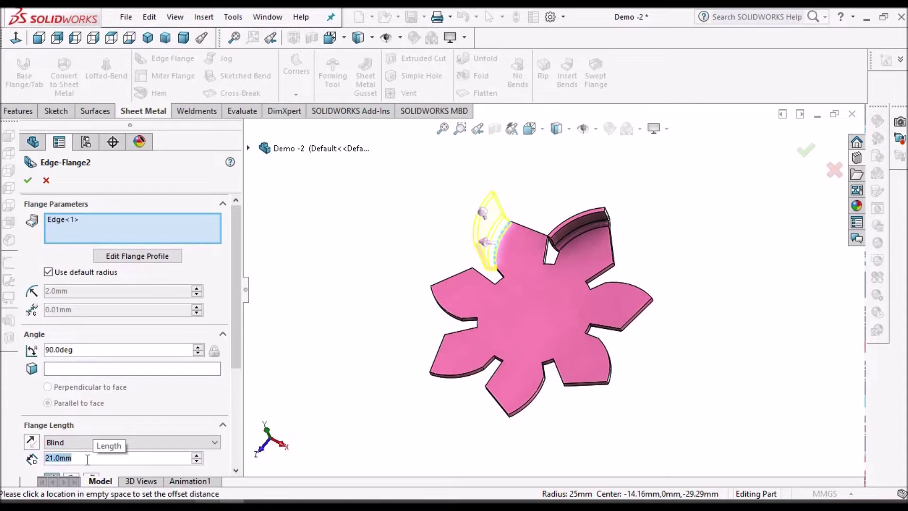
text(10)
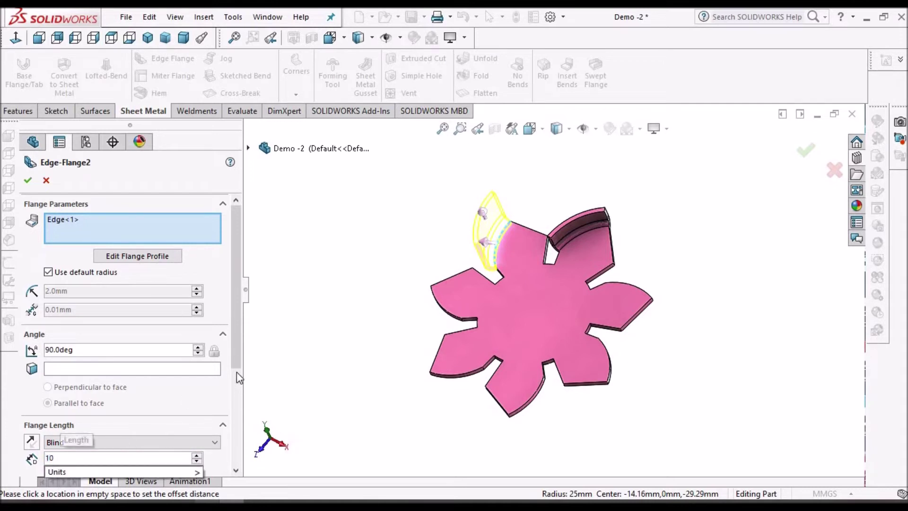
drag(236, 363, 242, 415)
click(27, 181)
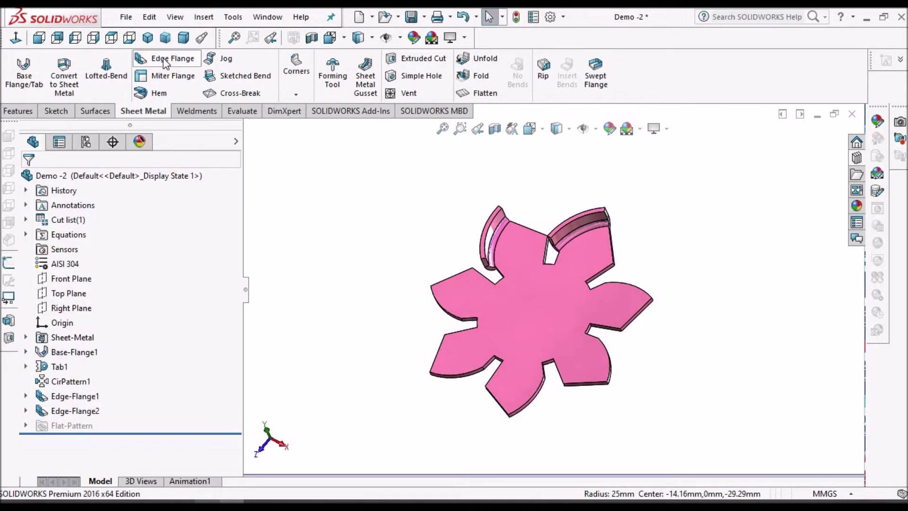
Add matching 10 mm edge flanges to the curved edges of the remaining five blades.
click(163, 58)
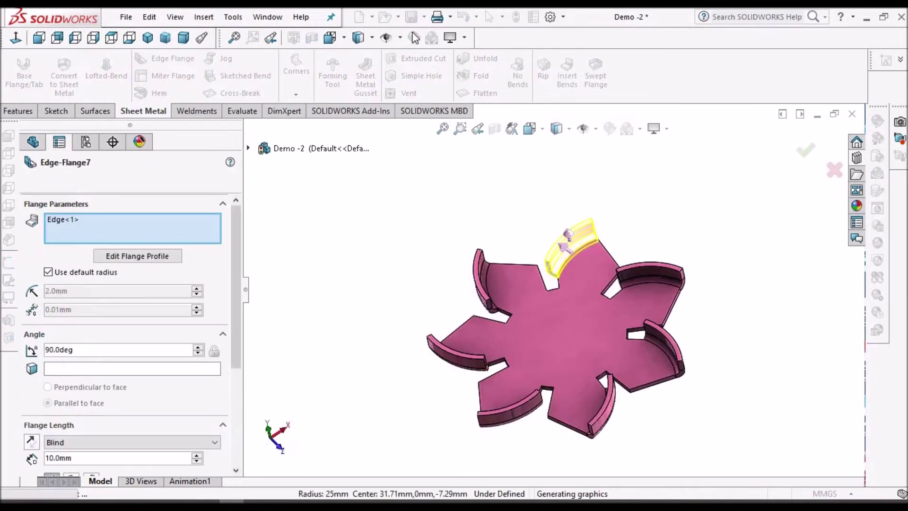
click(411, 20)
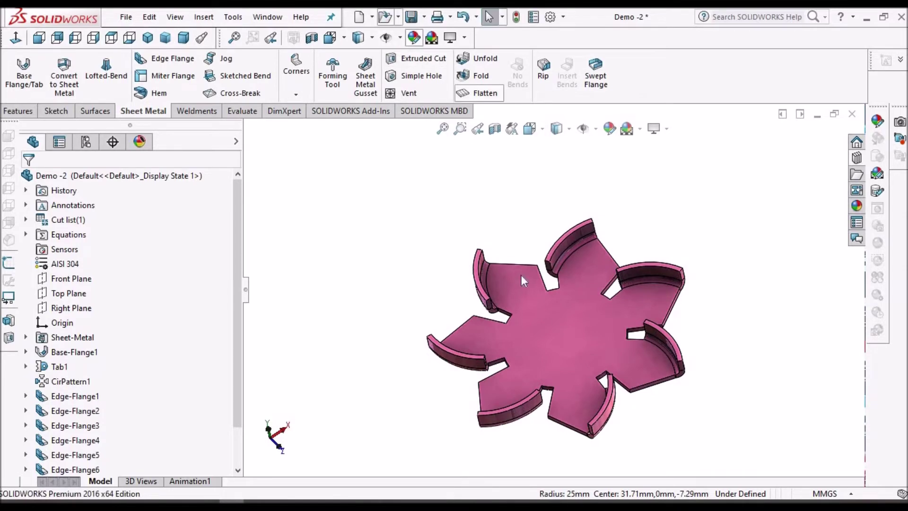
Flatten the impeller to check the clearance between neighbouring blades at the notches, and return it to its folded state.
scroll(542, 307, down, 3)
scroll(608, 380, up, 3)
middle_drag(608, 380, 519, 316)
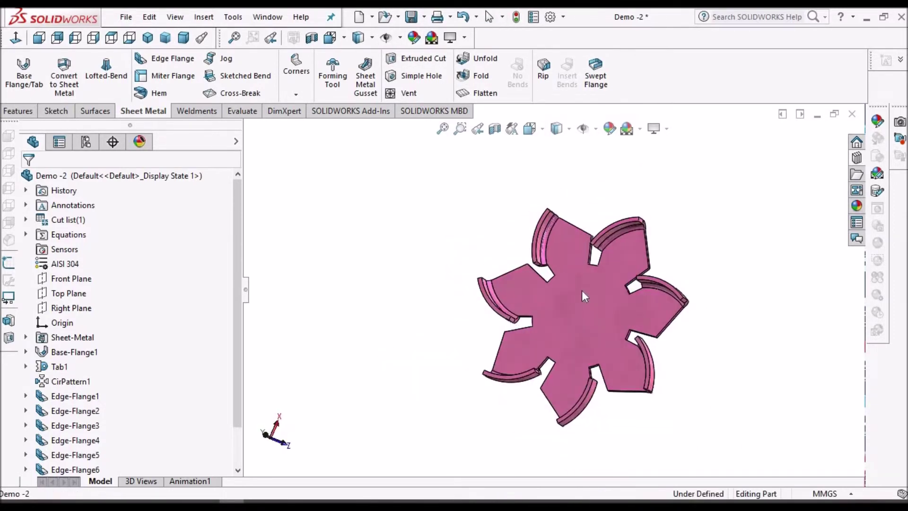
scroll(582, 290, down, 3)
scroll(633, 291, up, 2)
middle_drag(687, 315, 648, 328)
scroll(648, 328, up, 1)
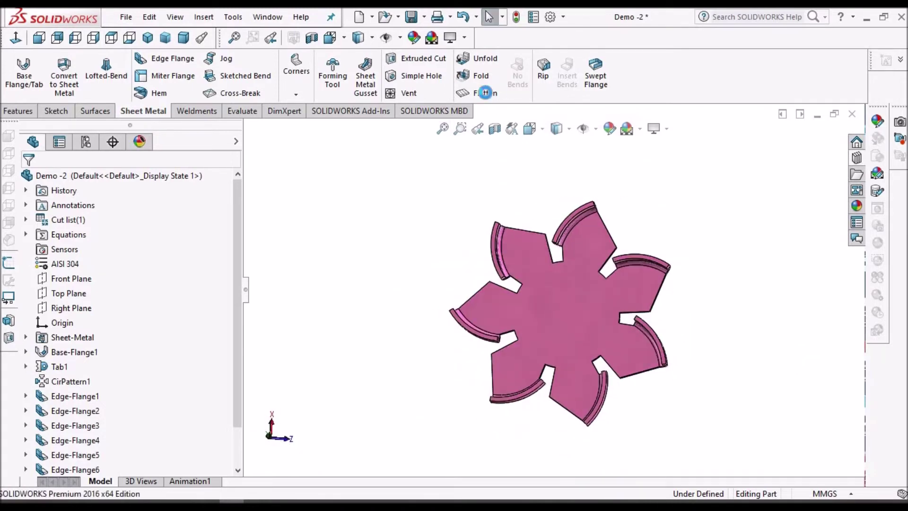
click(485, 93)
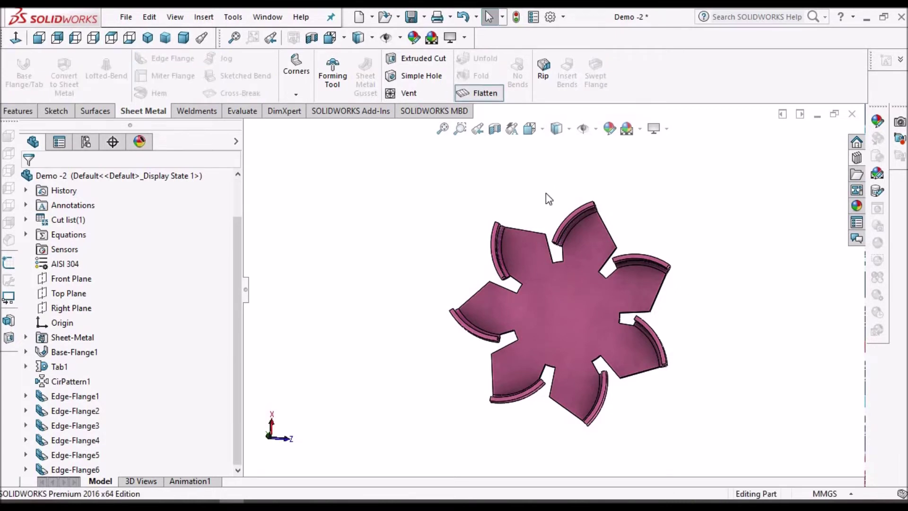
scroll(550, 255, down, 5)
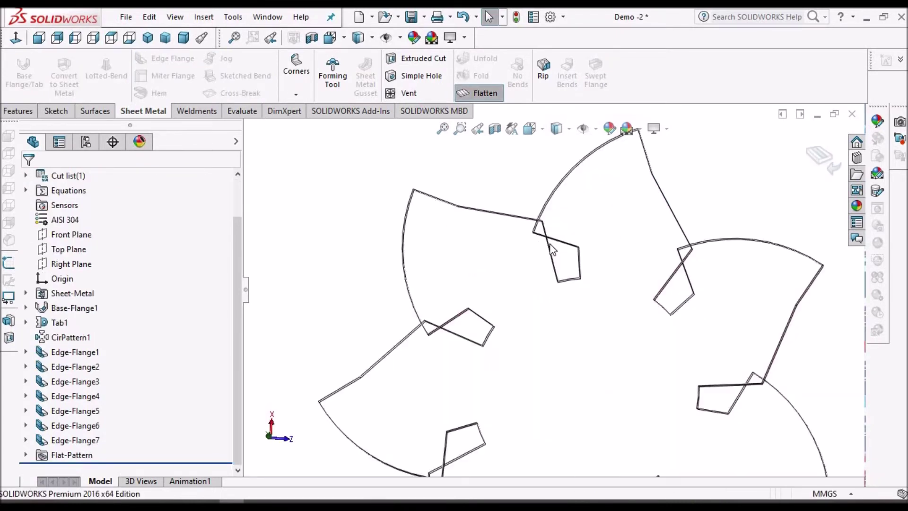
scroll(552, 250, down, 3)
click(475, 94)
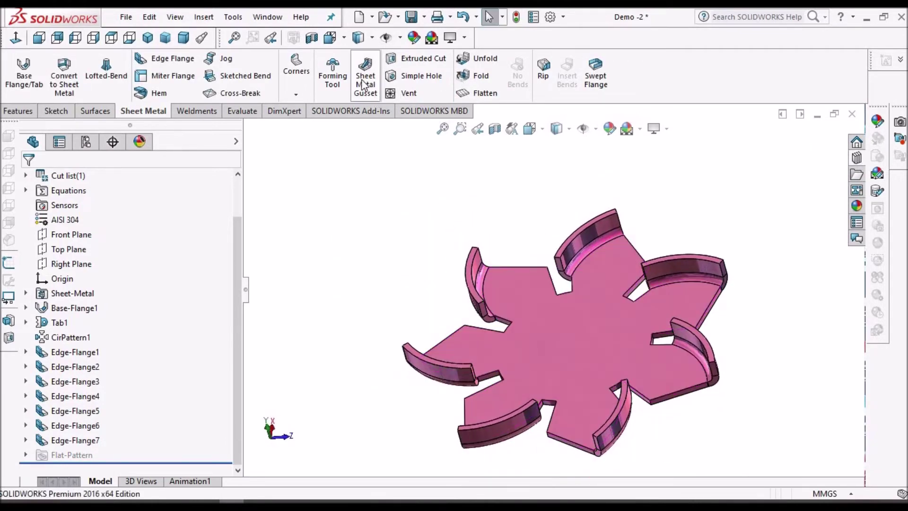
Chamfer the upper inner-end corner of all seven blade flanges with a 3.5 mm Break Corner.
click(296, 96)
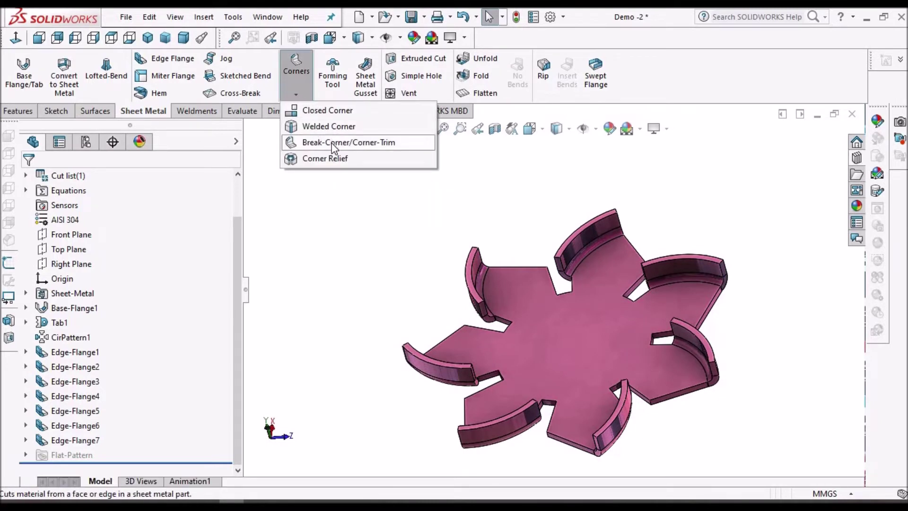
click(333, 143)
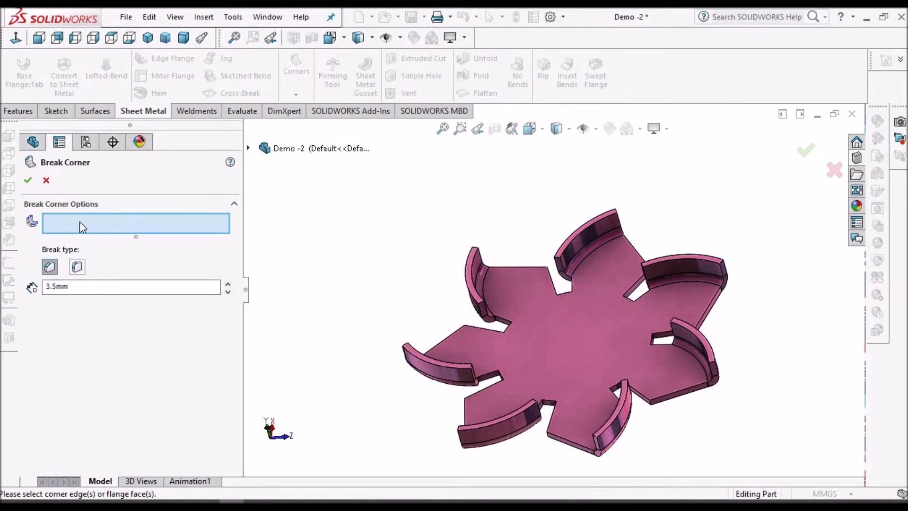
scroll(548, 265, down, 4)
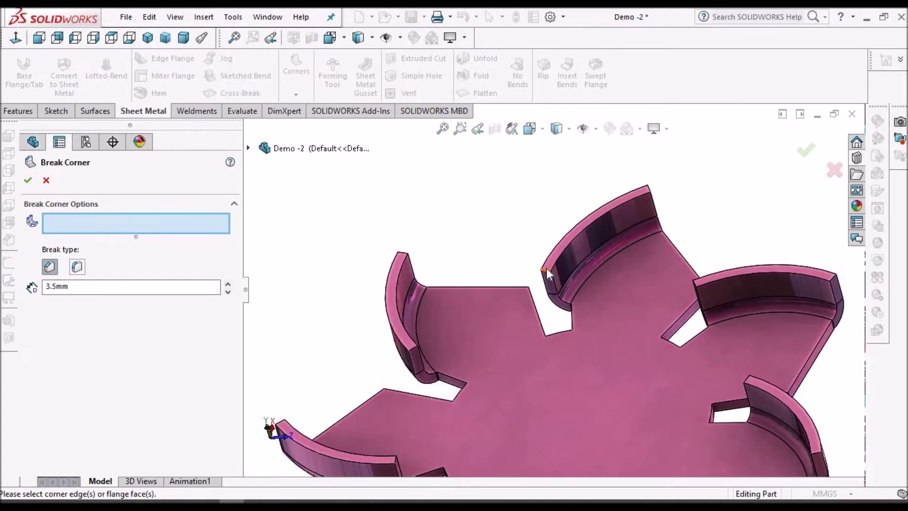
click(546, 268)
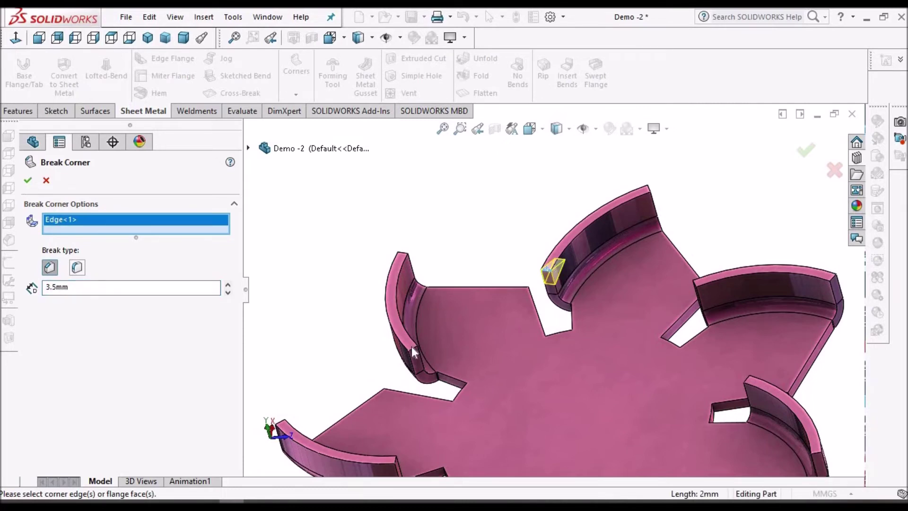
scroll(414, 353, up, 3)
middle_drag(482, 329, 388, 330)
scroll(544, 326, down, 2)
scroll(530, 310, down, 1)
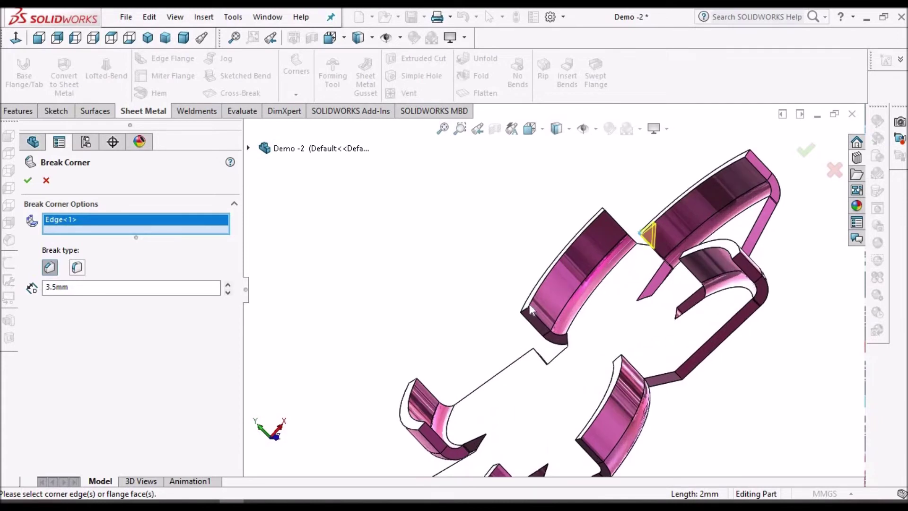
click(522, 312)
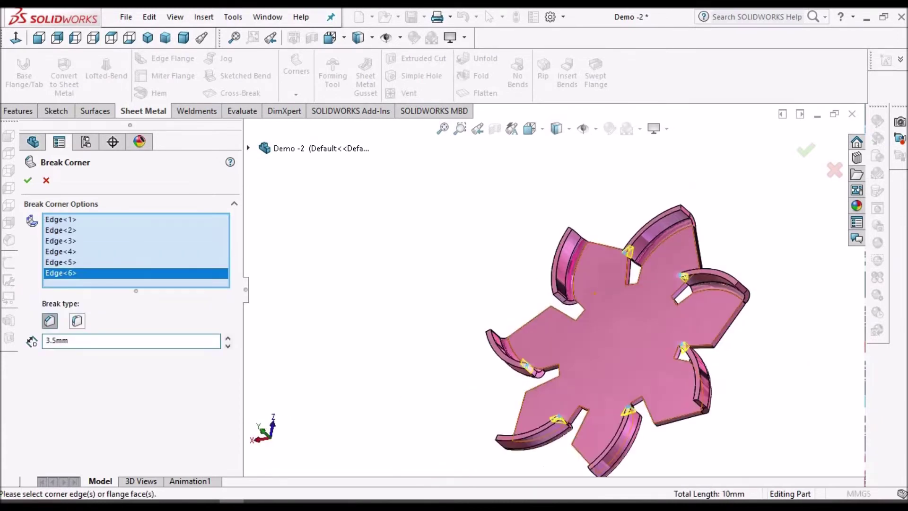
scroll(523, 321, down, 4)
click(524, 317)
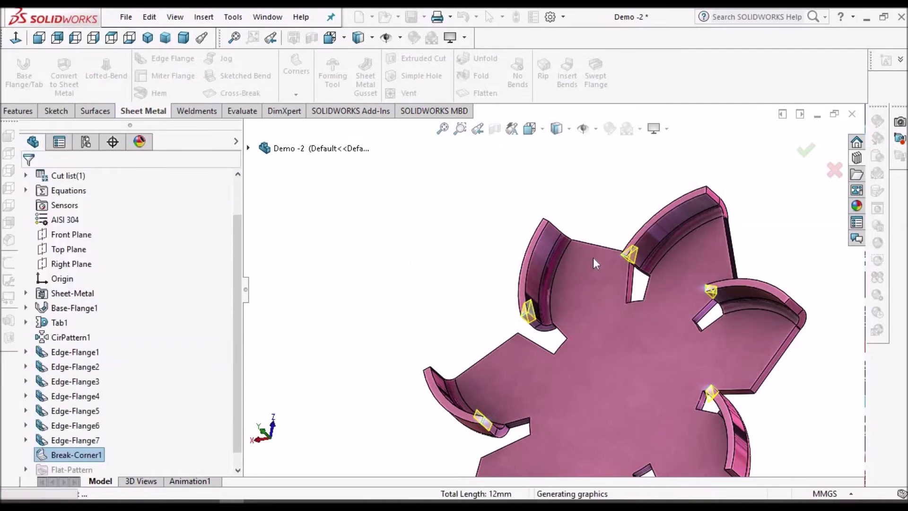
Flatten the impeller again to examine the gap between the chamfered flange corners and adjacent blades, and refold it.
scroll(604, 318, up, 3)
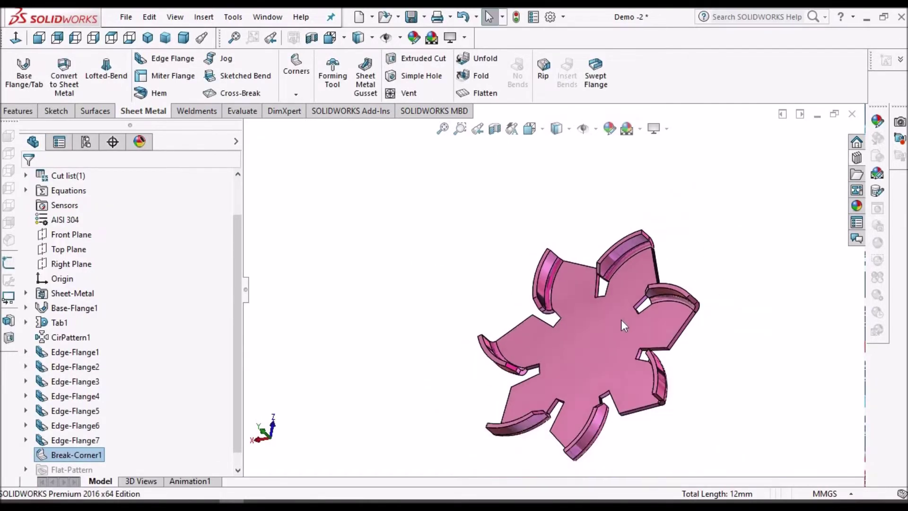
middle_drag(711, 282, 586, 324)
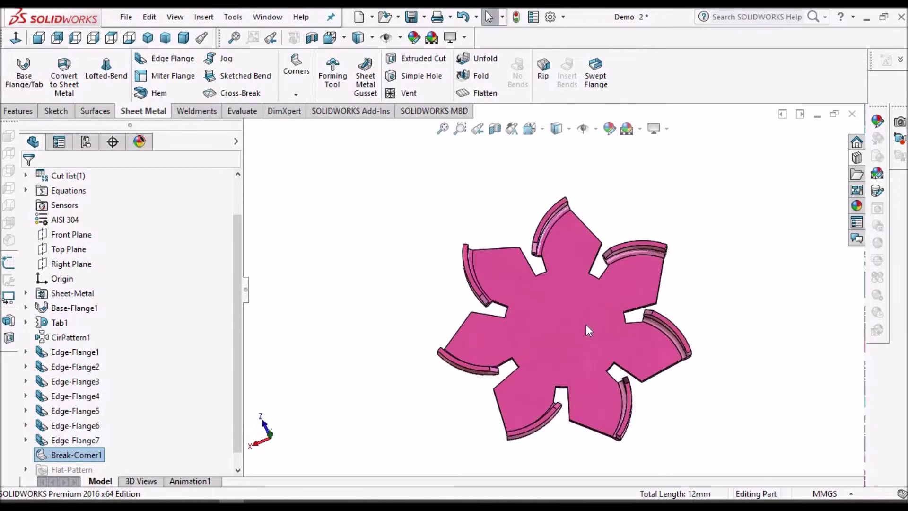
scroll(586, 324, down, 2)
scroll(585, 306, up, 1)
scroll(553, 302, down, 1)
middle_drag(553, 301, 554, 266)
scroll(551, 290, up, 1)
click(464, 96)
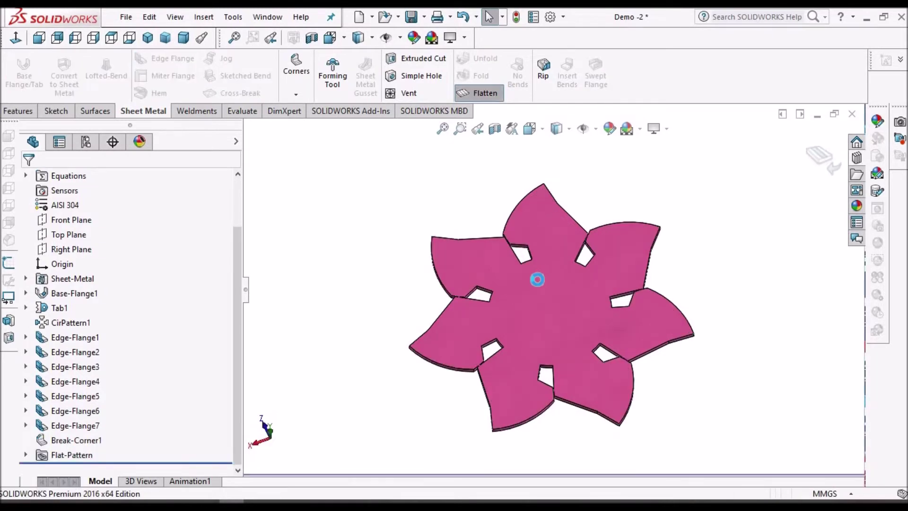
scroll(544, 256, down, 5)
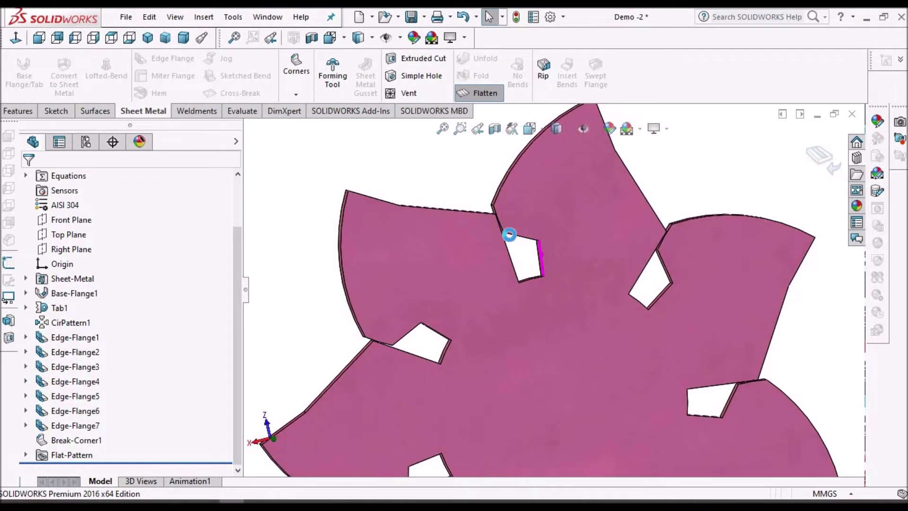
scroll(510, 235, down, 5)
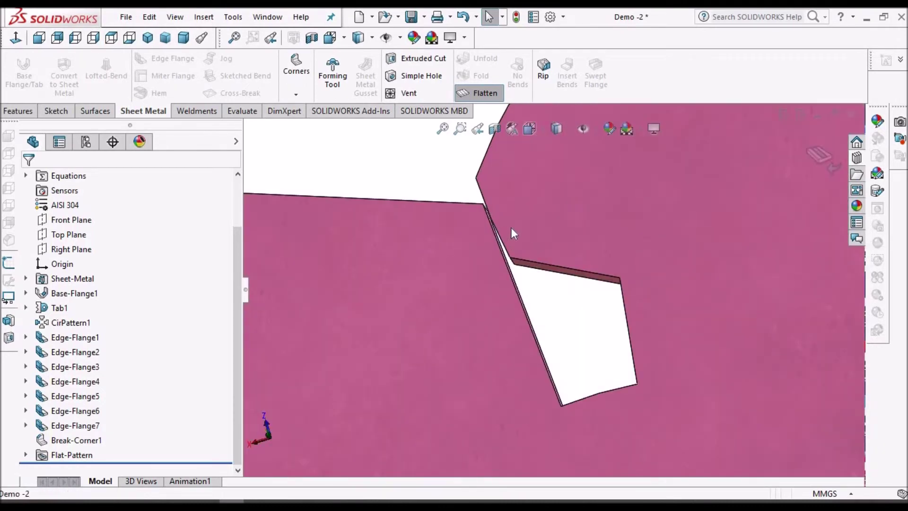
middle_drag(513, 197, 518, 240)
scroll(518, 240, up, 3)
click(484, 93)
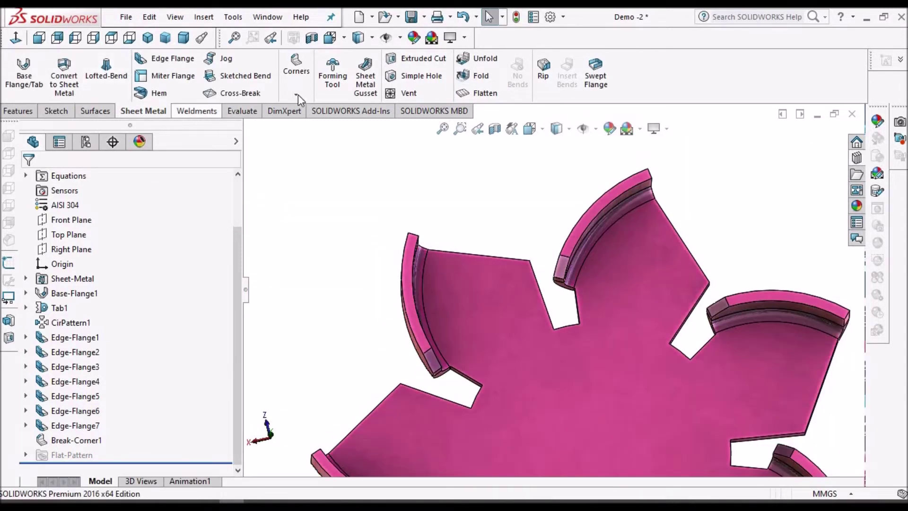
Start a 3 mm Fillet on both inner corner edges of the first notch between two blades.
middle_drag(589, 380, 592, 319)
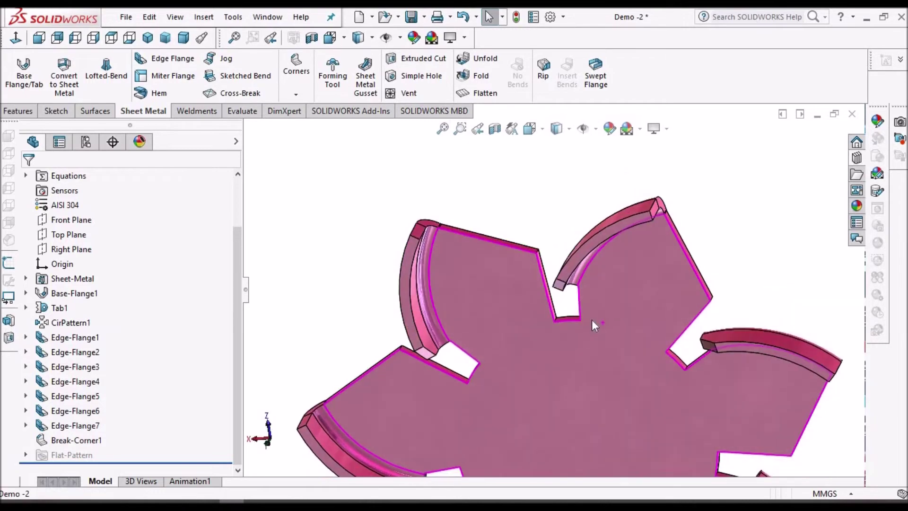
scroll(521, 310, down, 5)
middle_drag(528, 331, 554, 299)
click(296, 95)
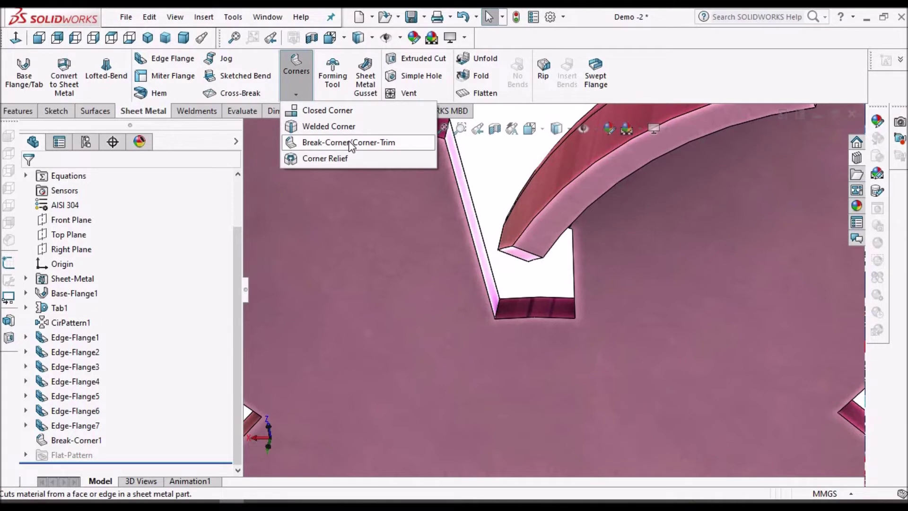
click(26, 111)
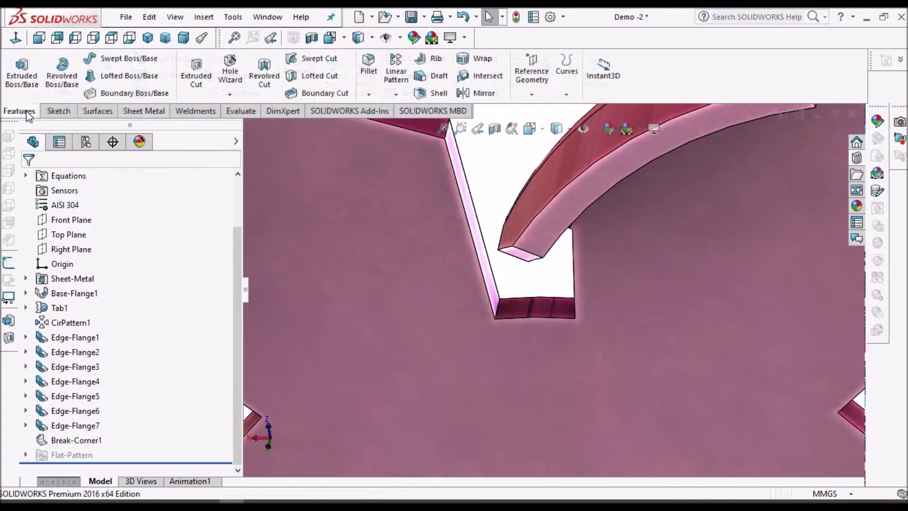
click(368, 71)
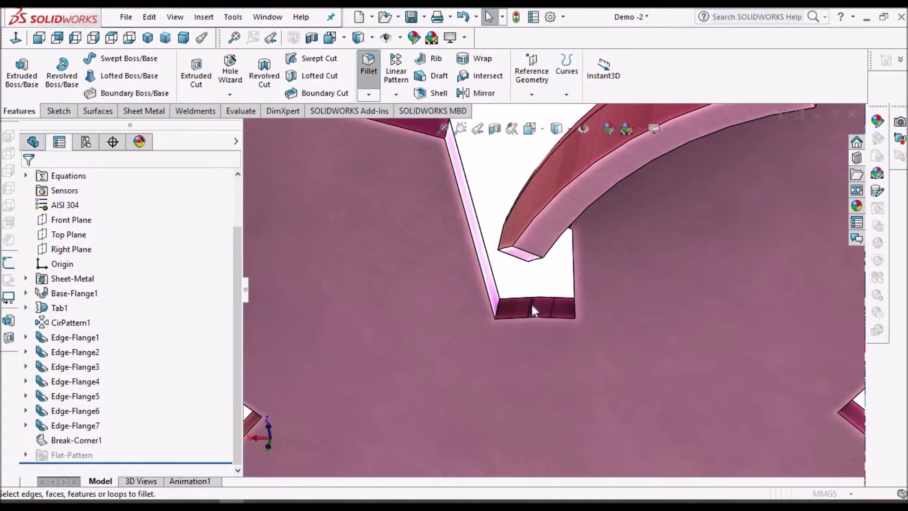
scroll(532, 305, down, 1)
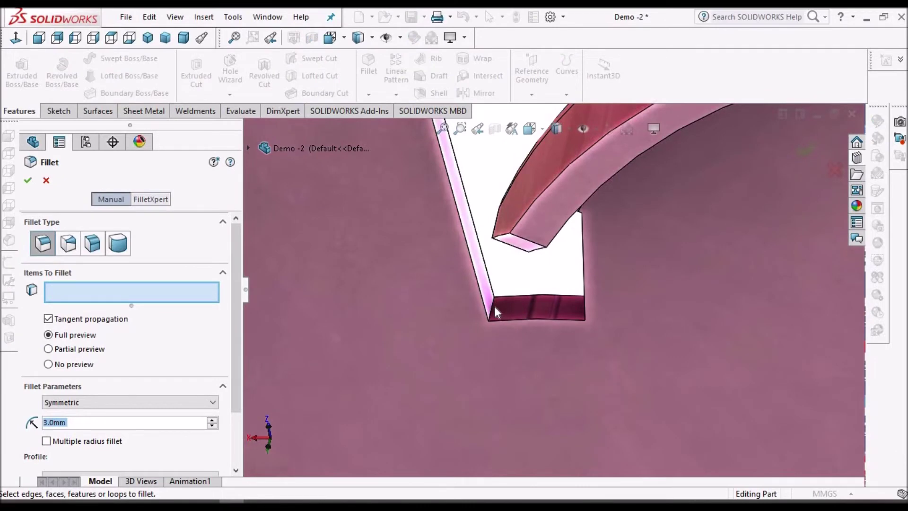
click(494, 310)
scroll(562, 296, up, 1)
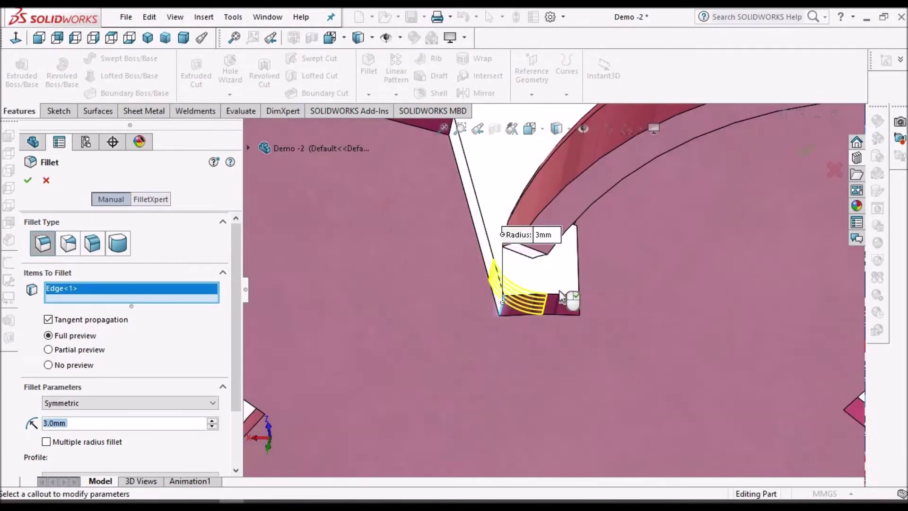
middle_drag(601, 274, 601, 275)
scroll(589, 294, up, 1)
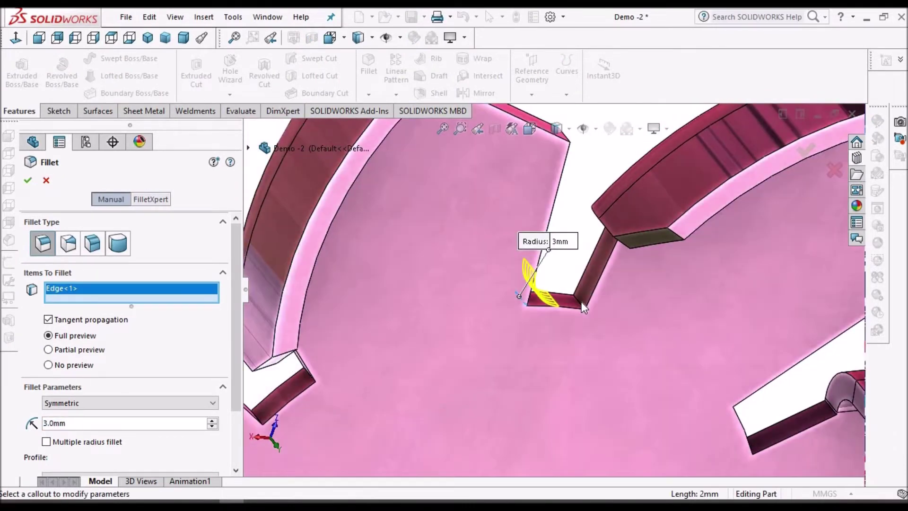
click(581, 303)
Add both inner corner edges of the neighbouring notch to the fillet selection.
scroll(581, 322, up, 1)
scroll(372, 326, down, 4)
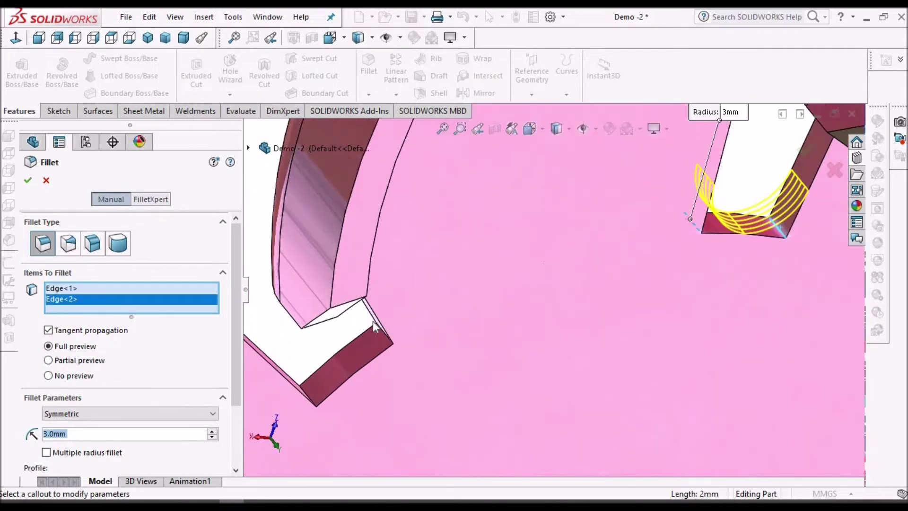
middle_drag(392, 297, 398, 285)
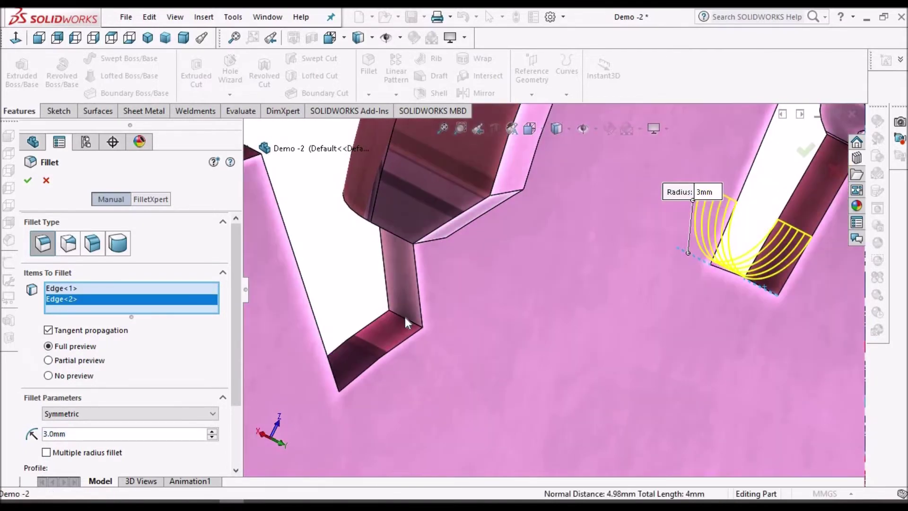
click(405, 317)
scroll(390, 332, up, 1)
middle_drag(354, 345, 342, 362)
click(351, 362)
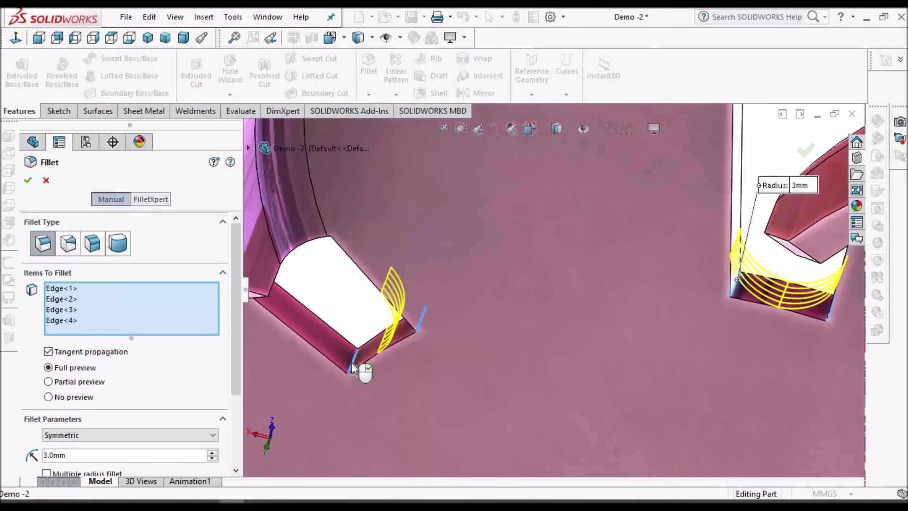
Add the inner corner edges of the remaining five notches and apply the 3 mm fillet.
scroll(352, 363, up, 5)
middle_drag(430, 279, 441, 342)
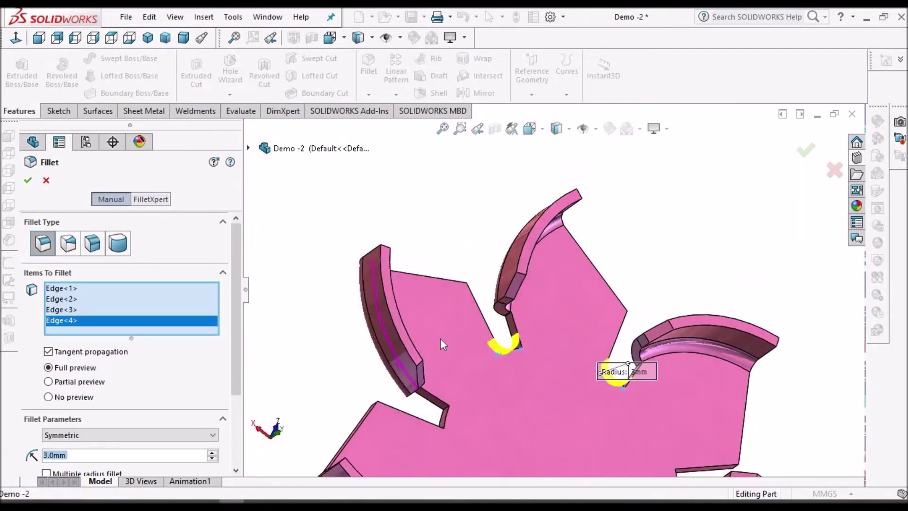
scroll(454, 401, down, 3)
scroll(455, 402, down, 3)
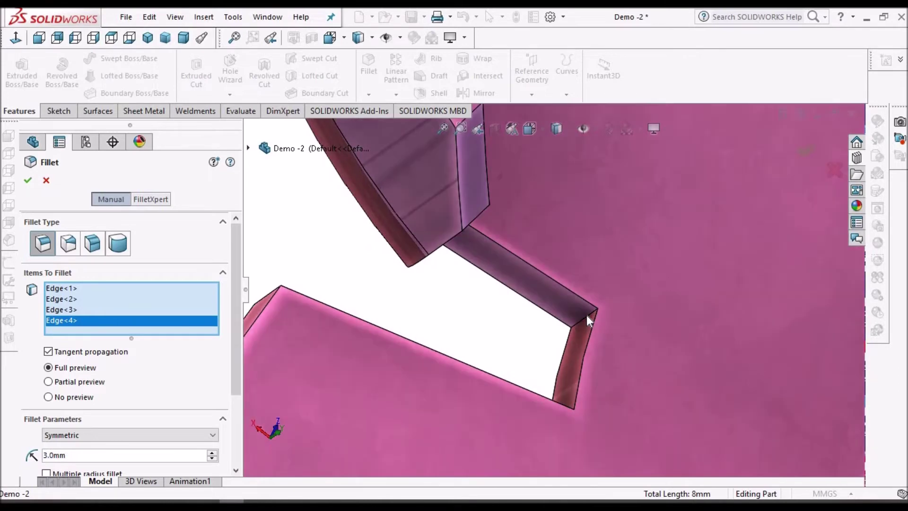
click(586, 315)
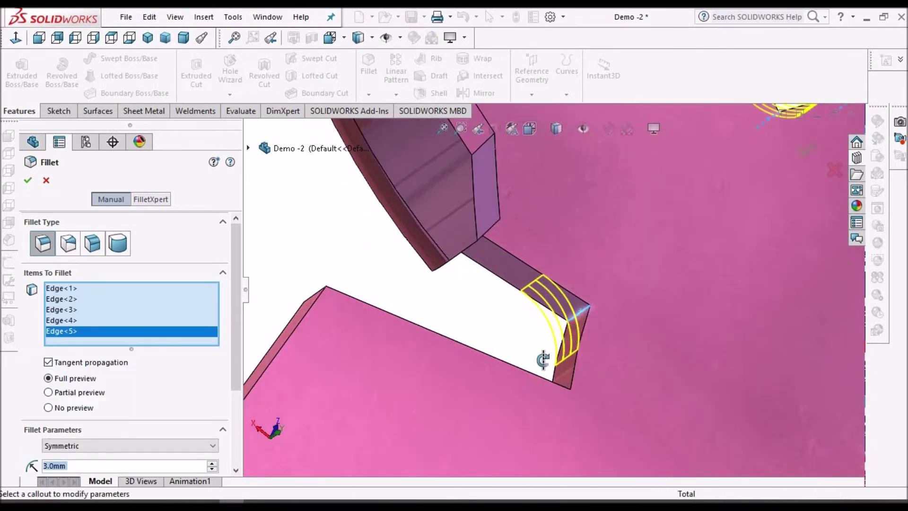
middle_drag(543, 361, 550, 389)
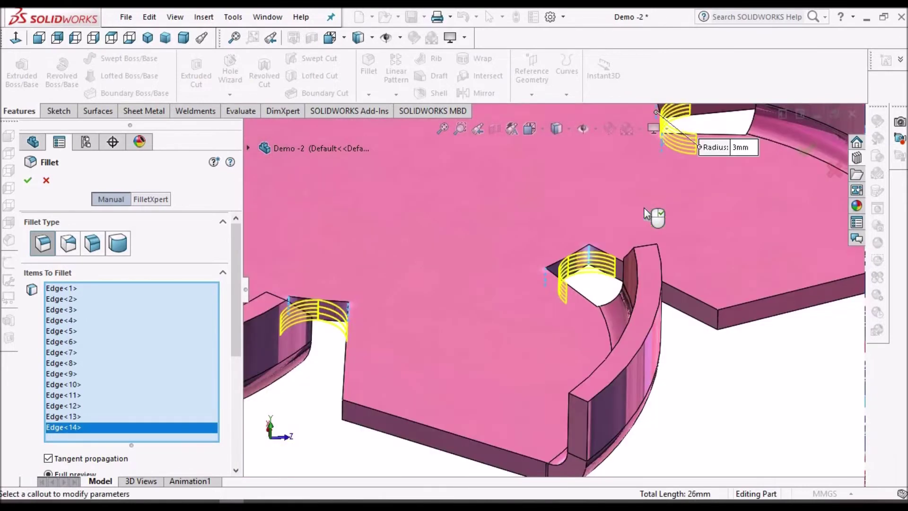
scroll(645, 211, up, 3)
middle_drag(618, 246, 610, 333)
scroll(600, 312, up, 4)
scroll(523, 237, down, 3)
scroll(523, 236, up, 3)
middle_drag(523, 236, 343, 228)
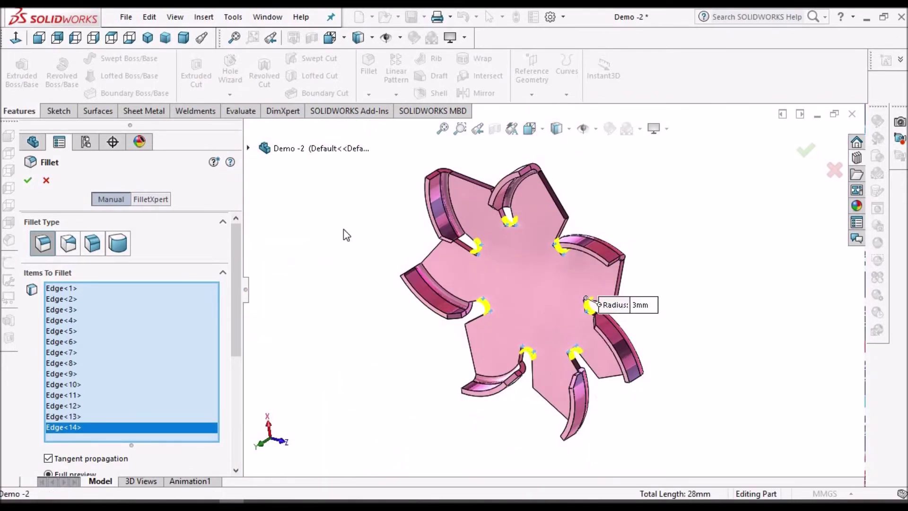
click(29, 180)
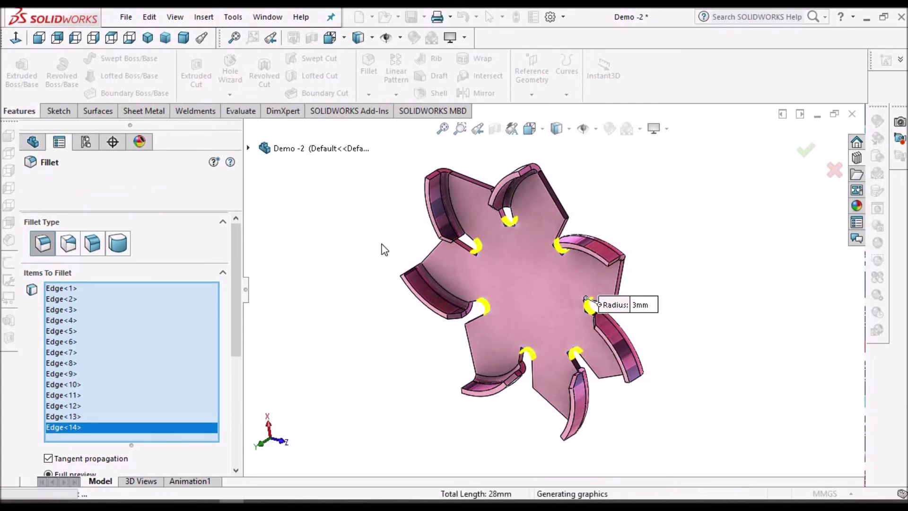
scroll(524, 273, down, 3)
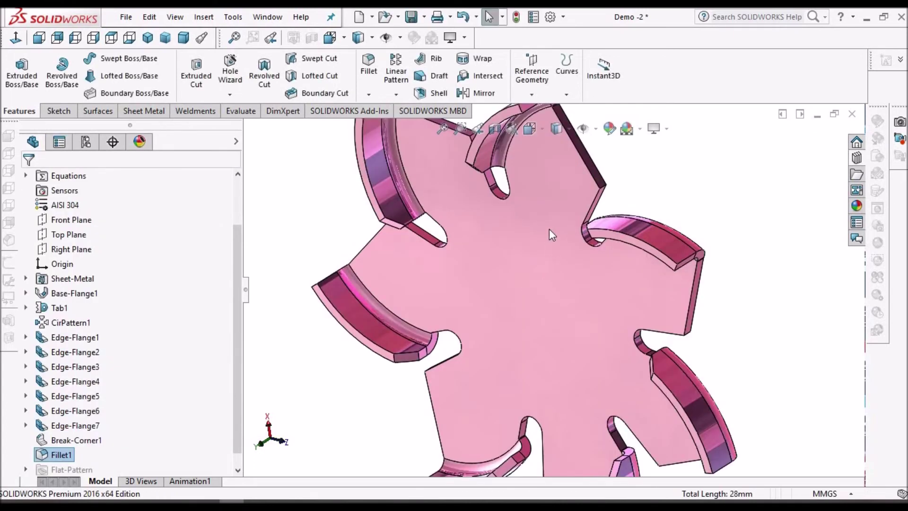
middle_drag(602, 302, 570, 309)
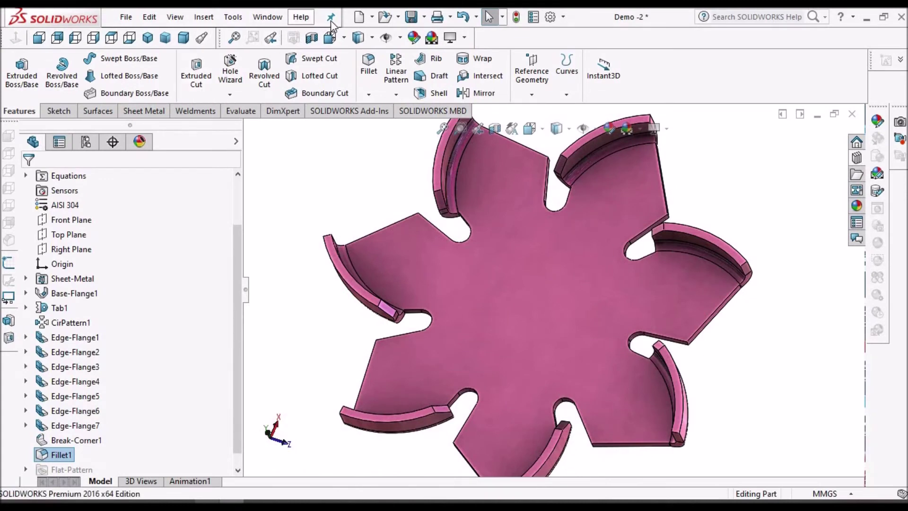
Create a new part document.
click(284, 16)
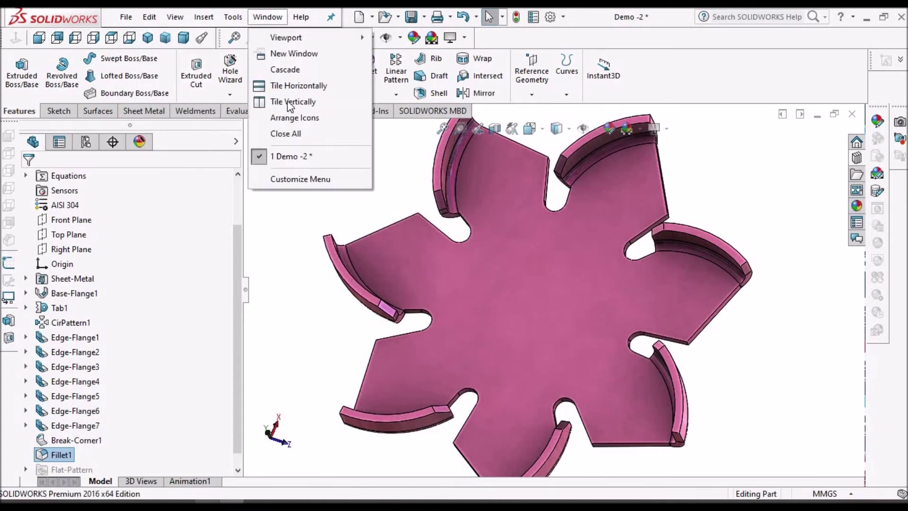
click(401, 145)
click(373, 20)
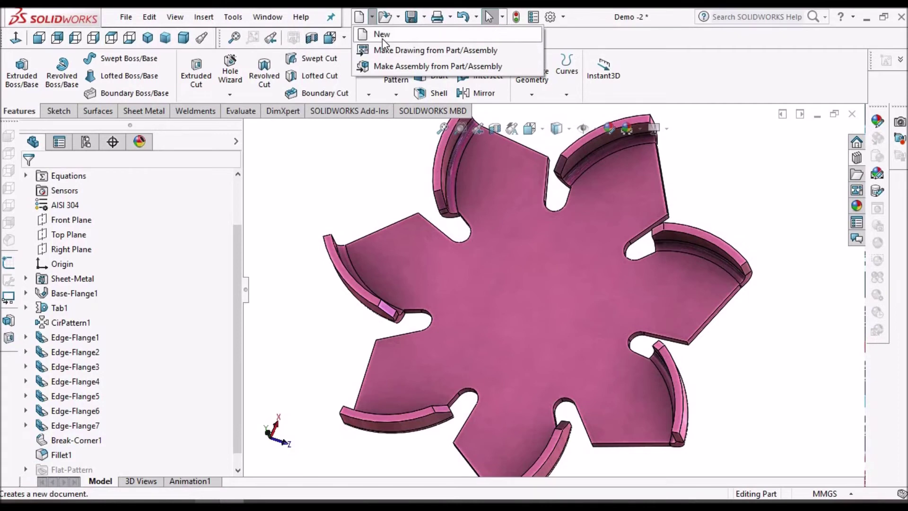
click(382, 36)
key(Right)
click(620, 400)
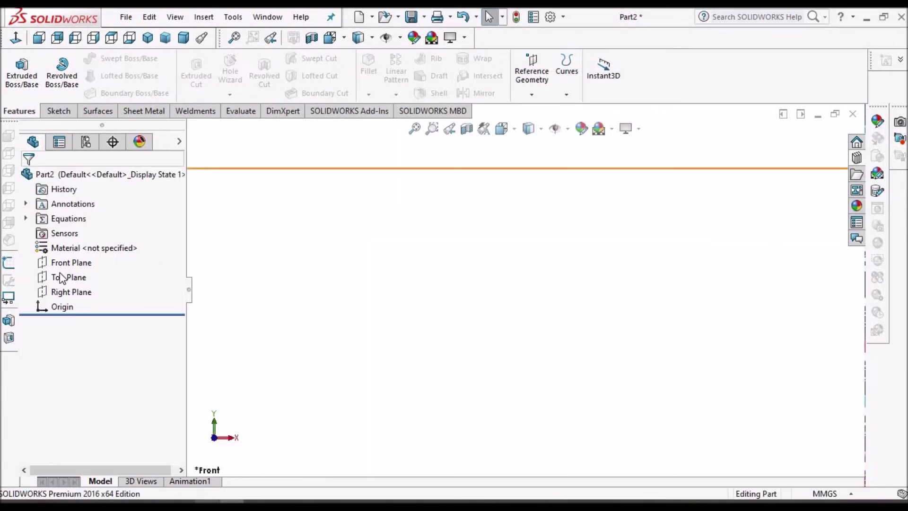
Sketch a center rectangle about 19 mm wide and 5.5 mm high on the Front Plane, centred on the origin.
click(79, 264)
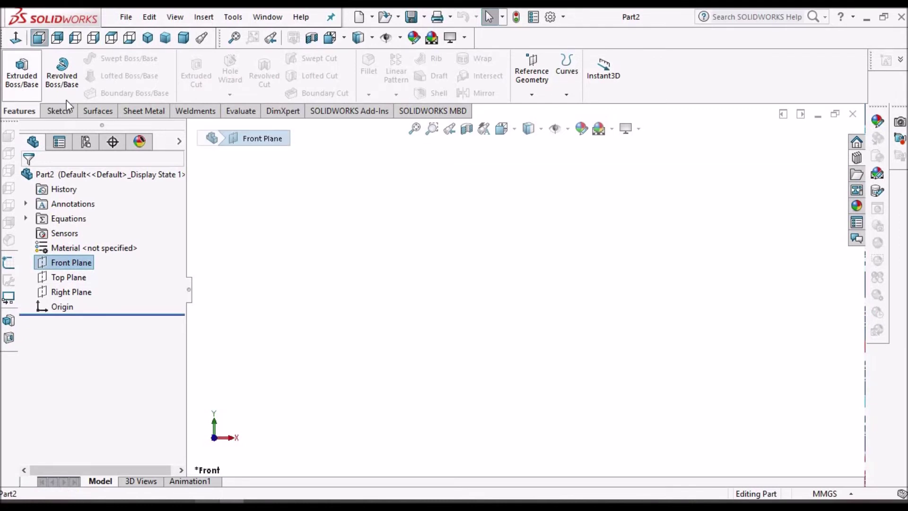
click(56, 110)
click(18, 61)
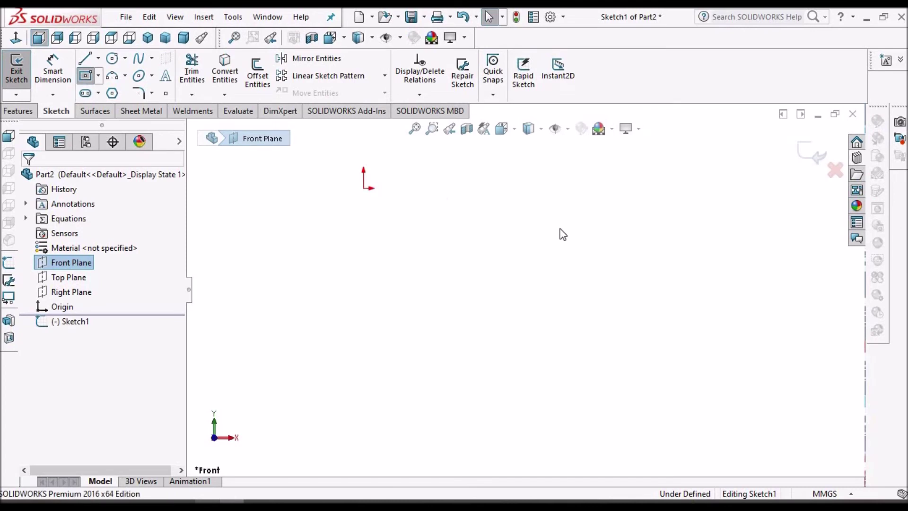
scroll(402, 199, up, 4)
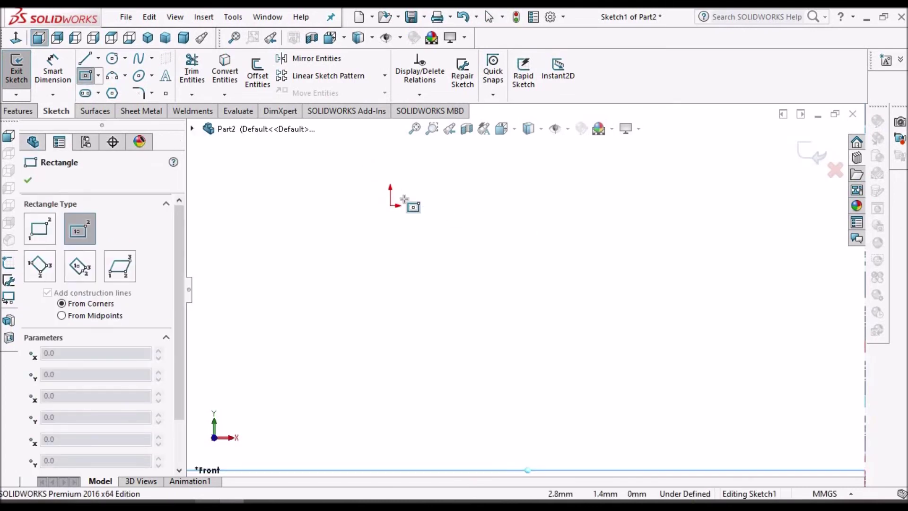
click(442, 251)
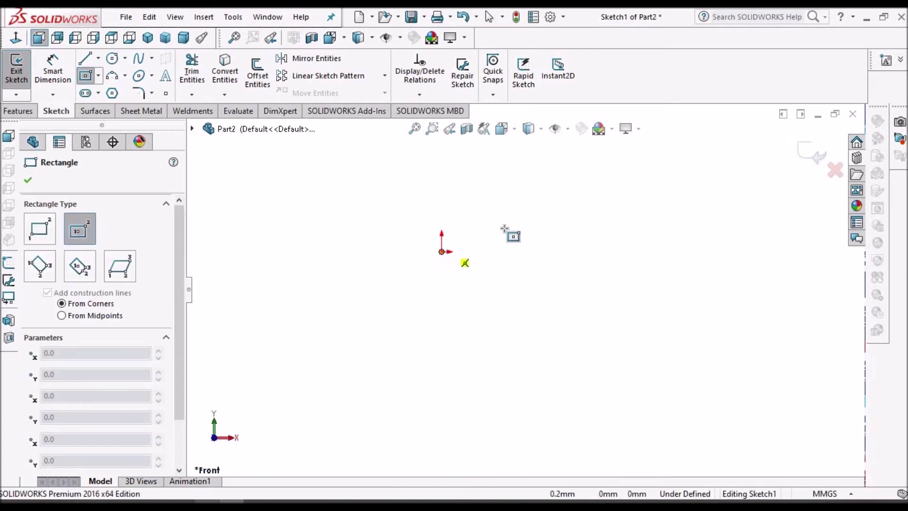
click(507, 233)
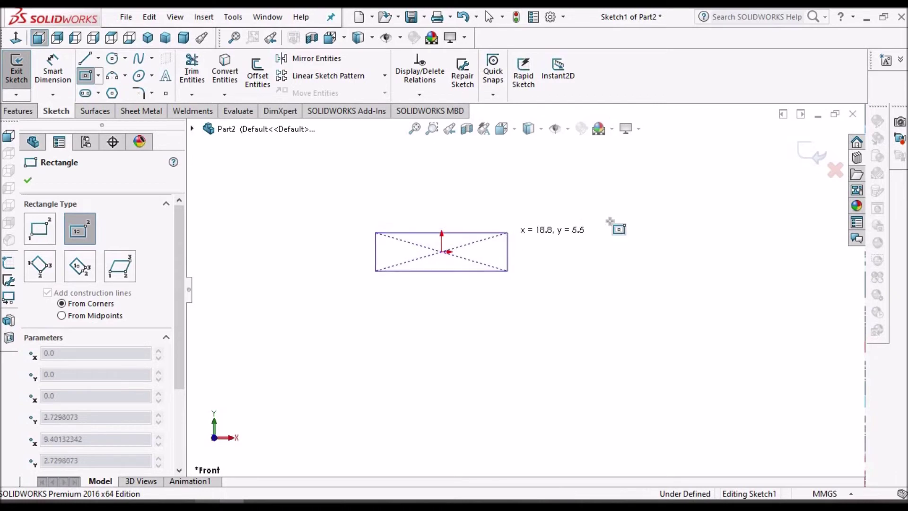
right_click(613, 227)
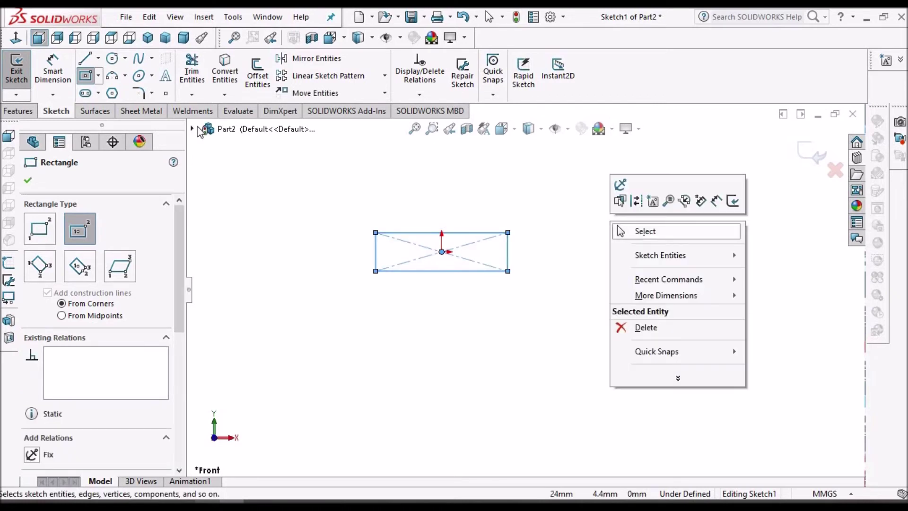
click(625, 232)
Dimension the rectangle 50 mm wide and 1 mm high, and exit the sketch.
click(53, 59)
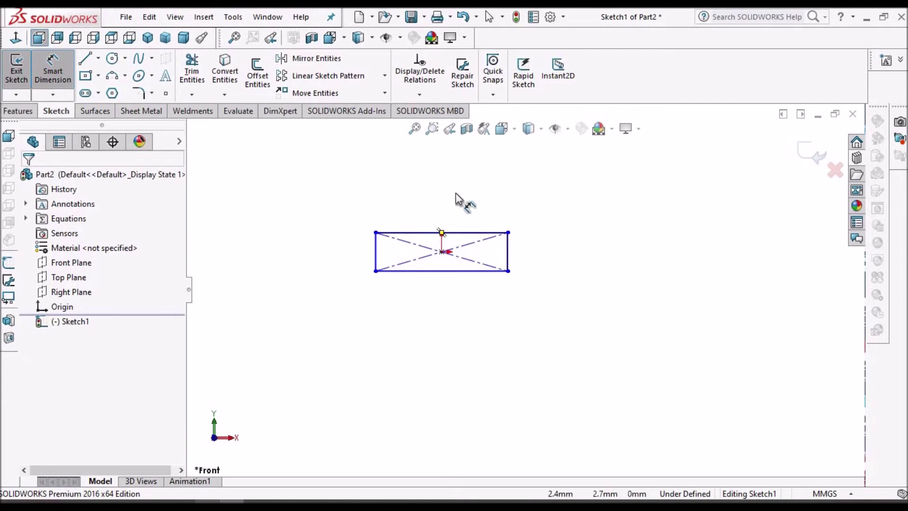
click(441, 232)
click(452, 192)
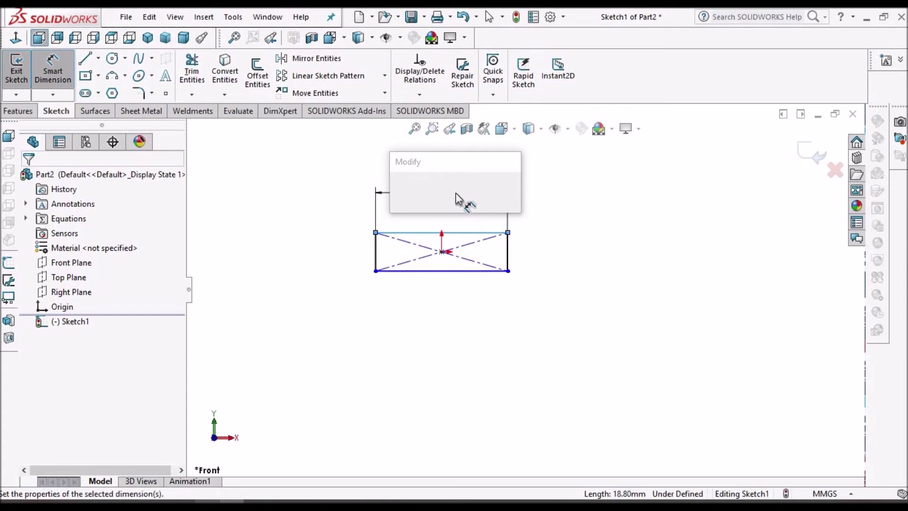
text(50)
key(Return)
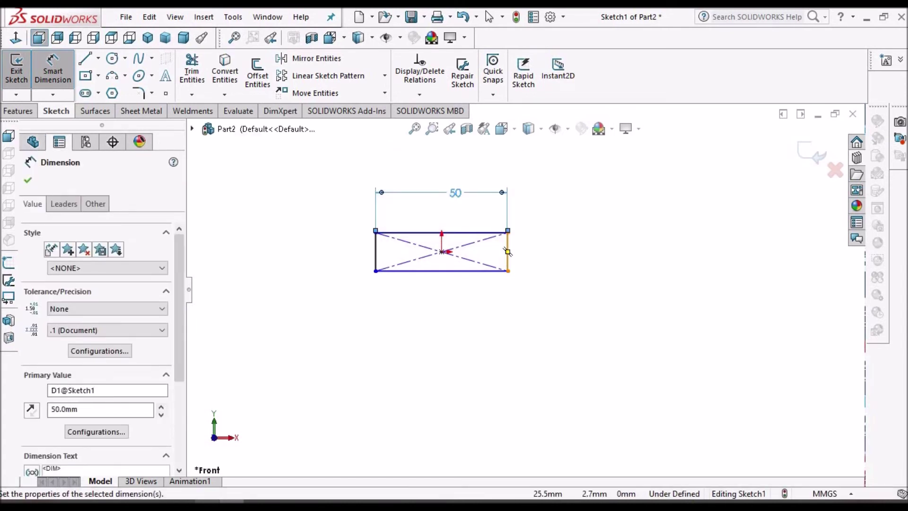
click(507, 251)
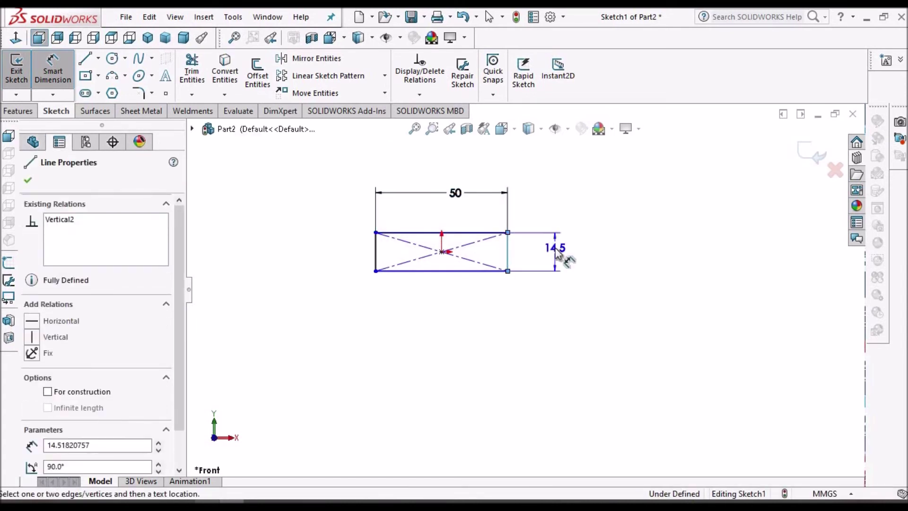
click(555, 248)
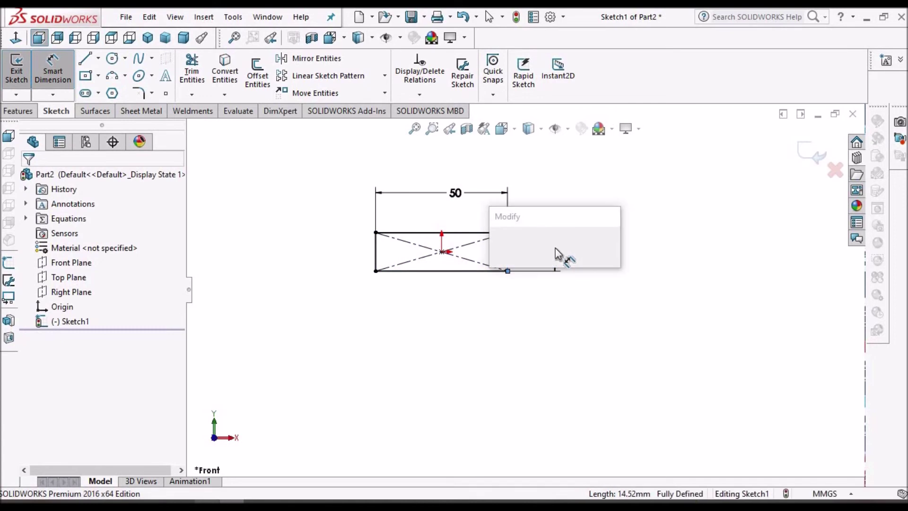
key(Return)
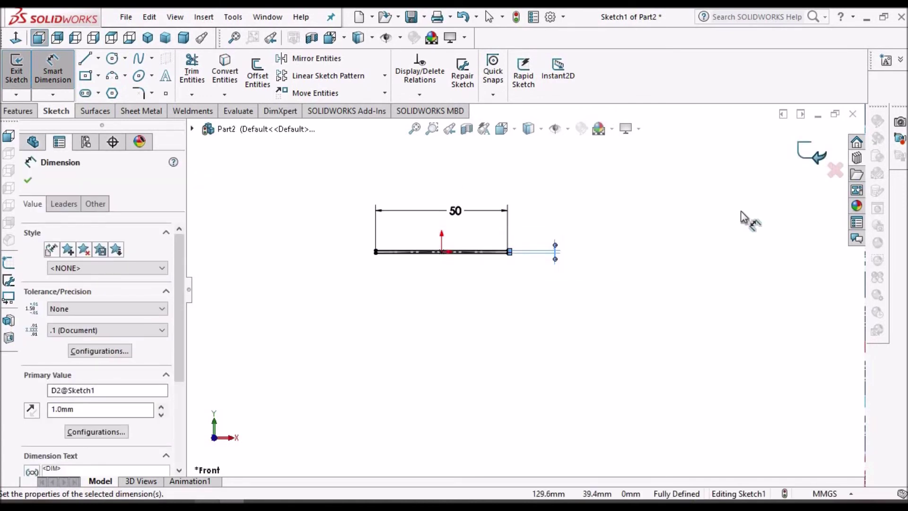
key(Escape)
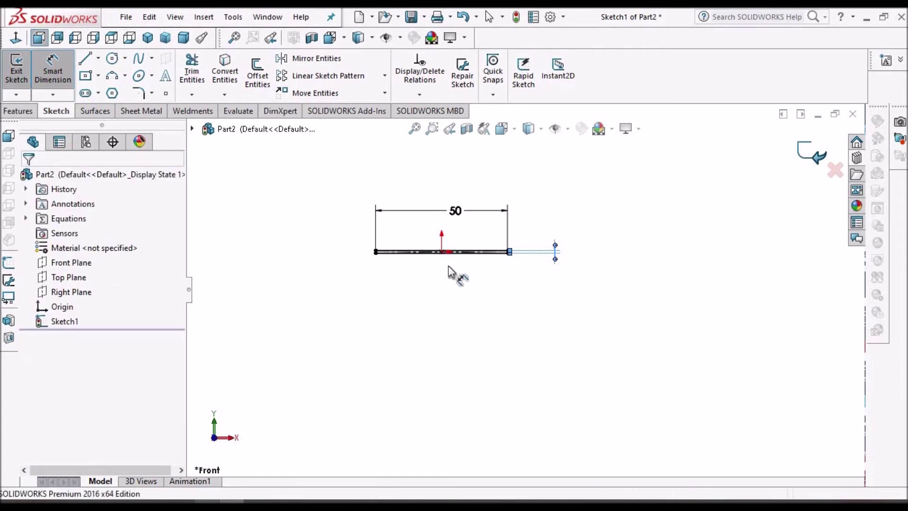
key(ctrl+b)
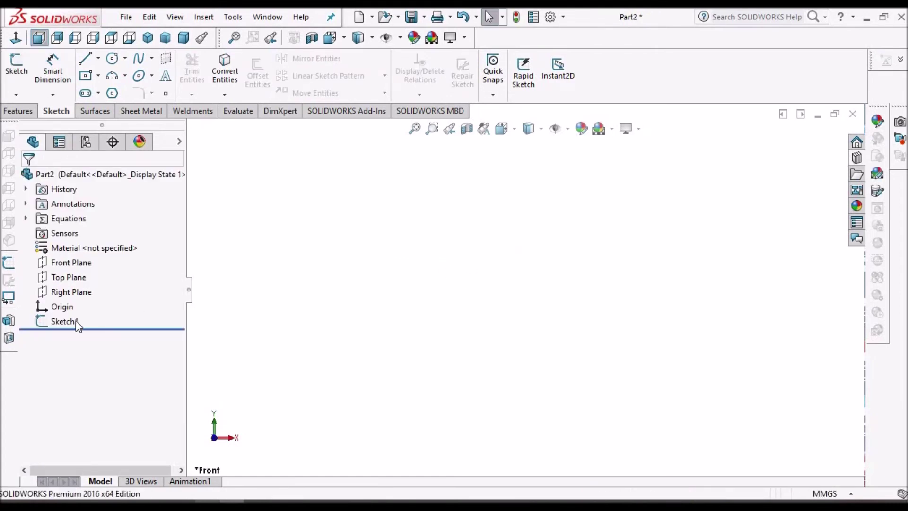
Reopen the 50 x 1 mm rectangle sketch for editing.
click(55, 326)
click(68, 286)
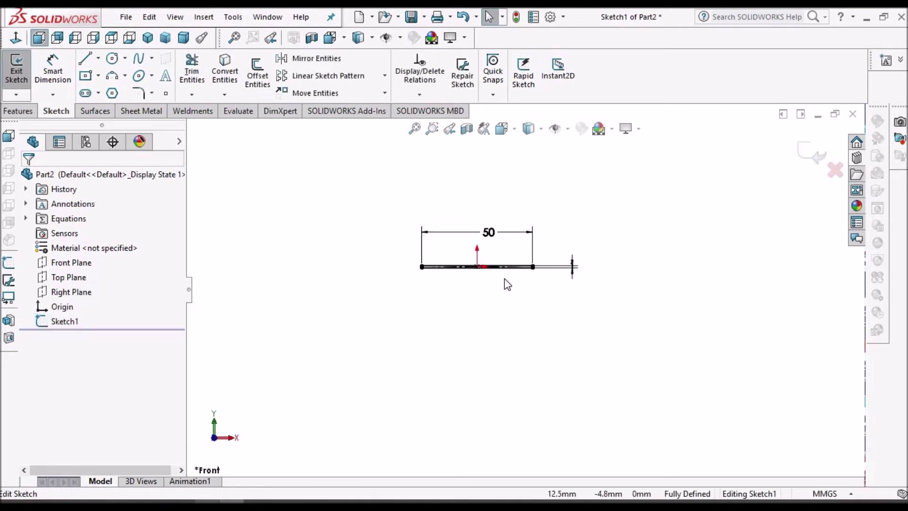
scroll(436, 281, down, 2)
scroll(558, 266, up, 2)
middle_drag(543, 325, 525, 333)
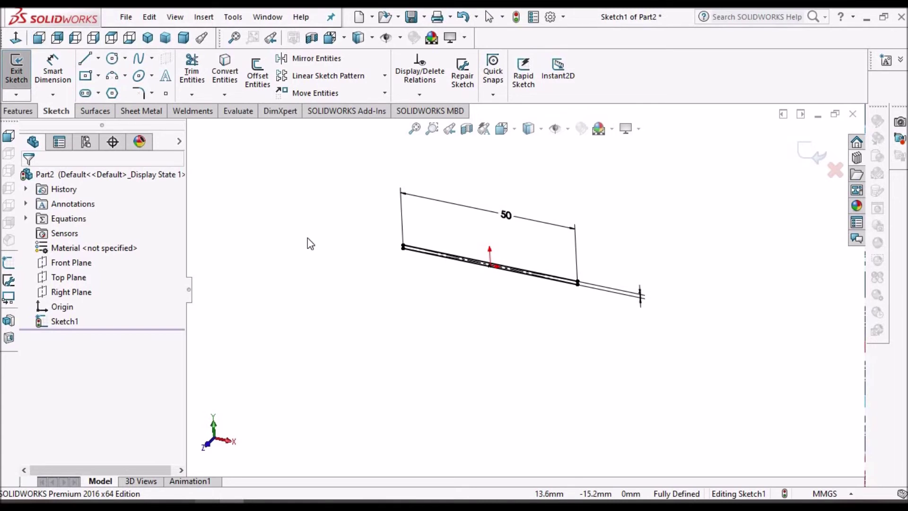
Extrude the rectangle 50 mm using the Mid Plane end condition to form a thin plate.
click(19, 111)
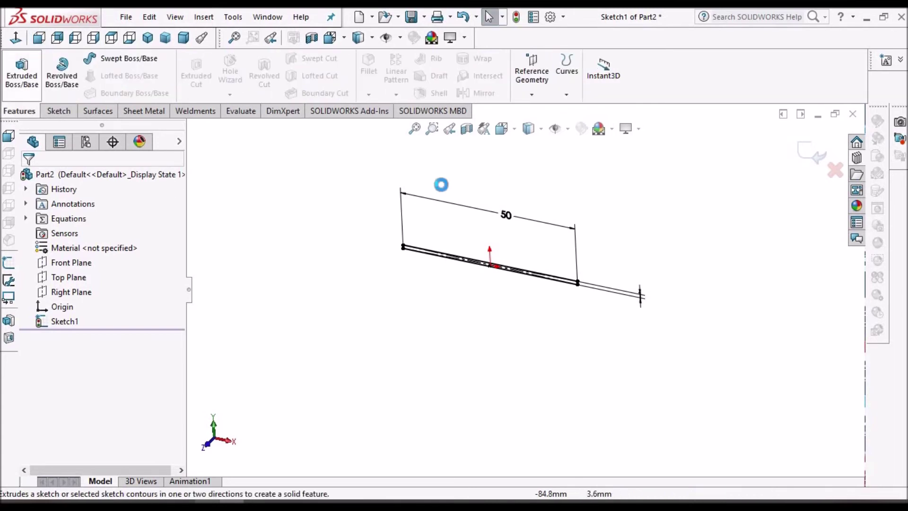
click(23, 69)
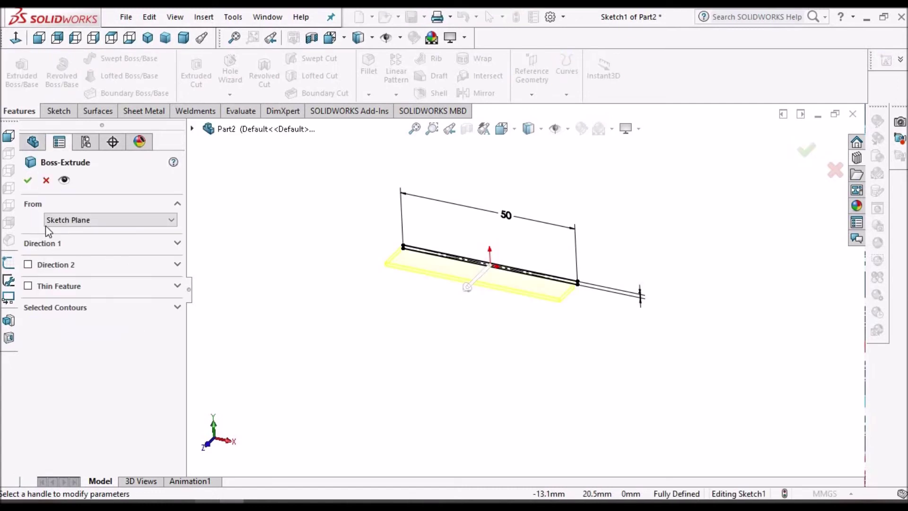
click(60, 244)
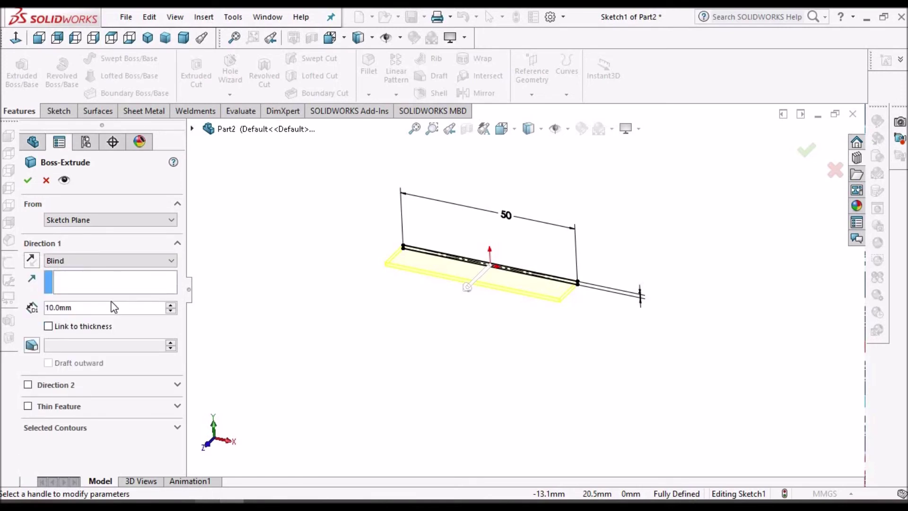
click(171, 264)
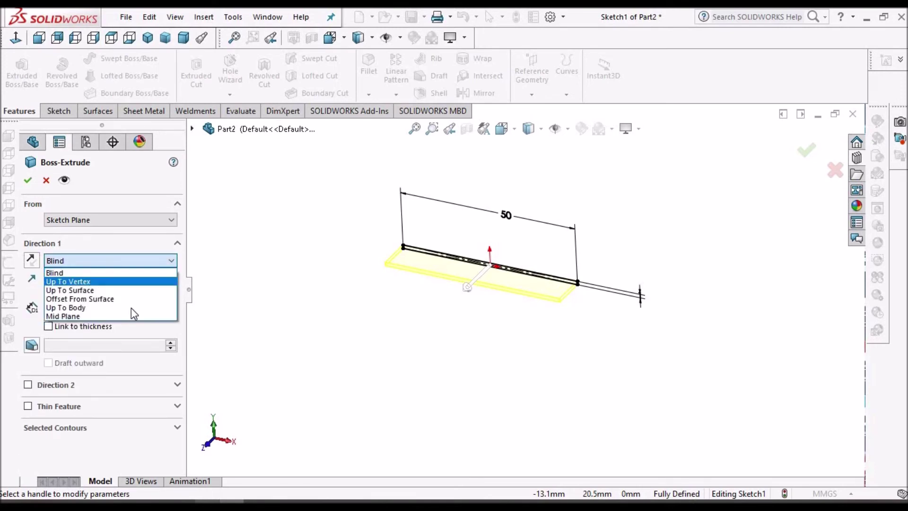
click(96, 315)
double_click(96, 313)
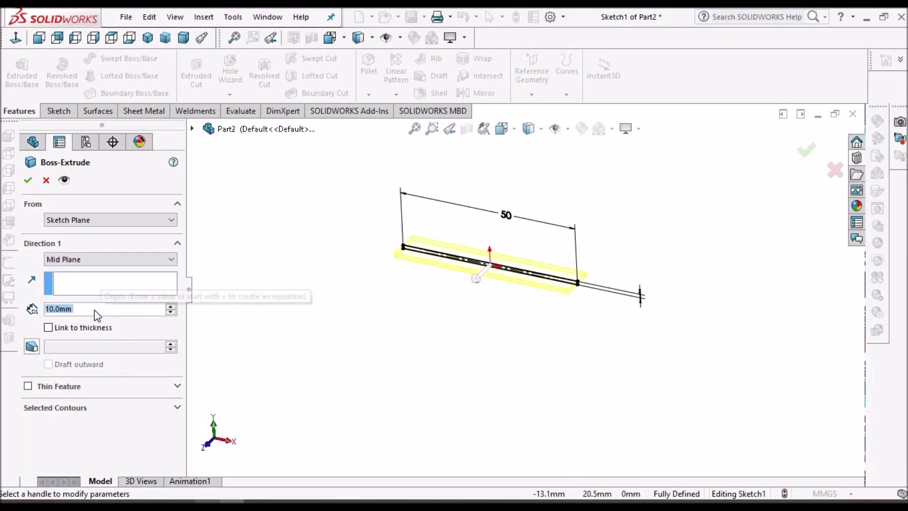
text(50)
key(Return)
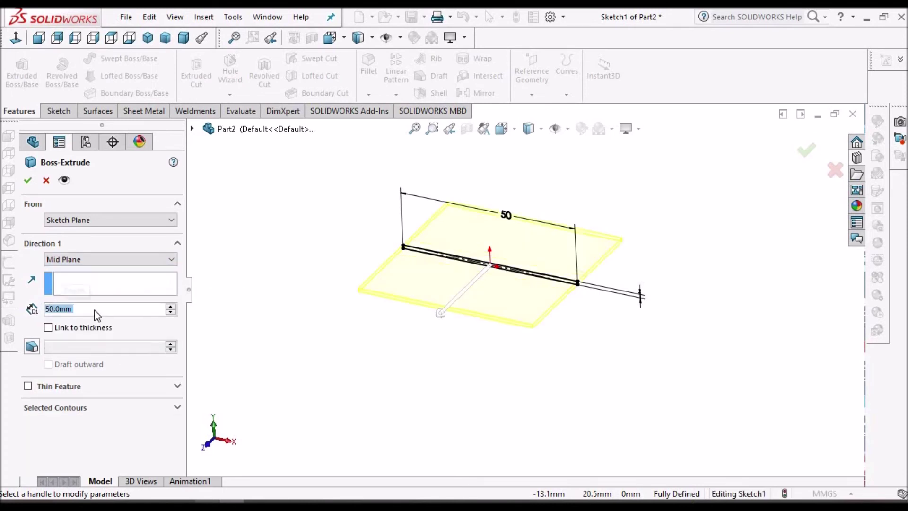
click(29, 180)
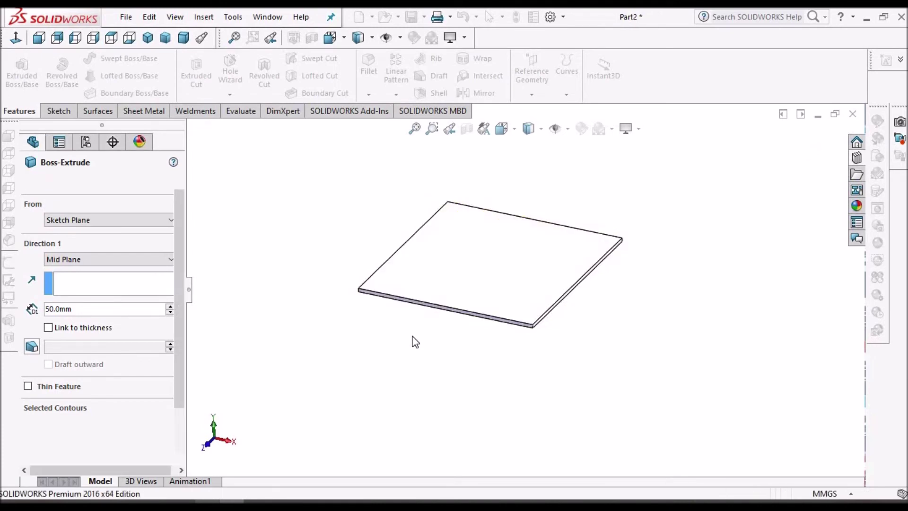
Start a new sketch on the Front Plane and set the model's display style to Wireframe.
middle_drag(481, 273, 484, 251)
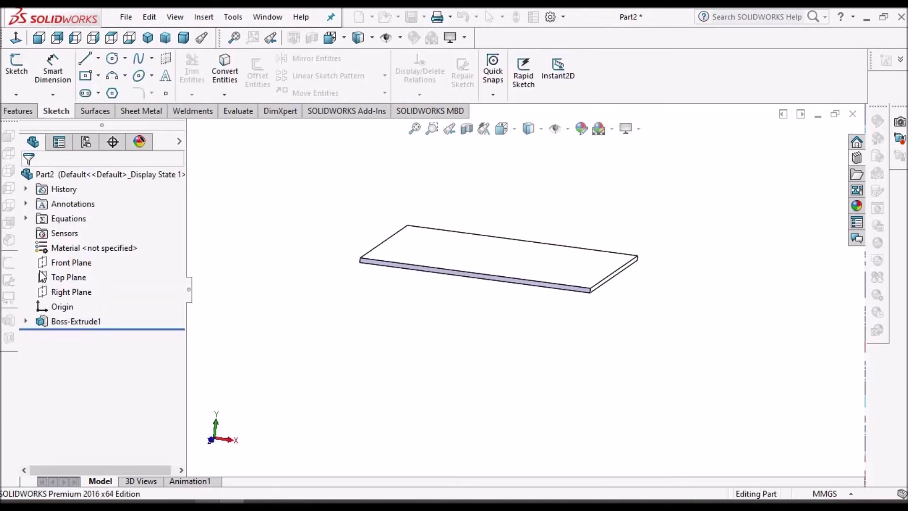
click(61, 262)
click(17, 71)
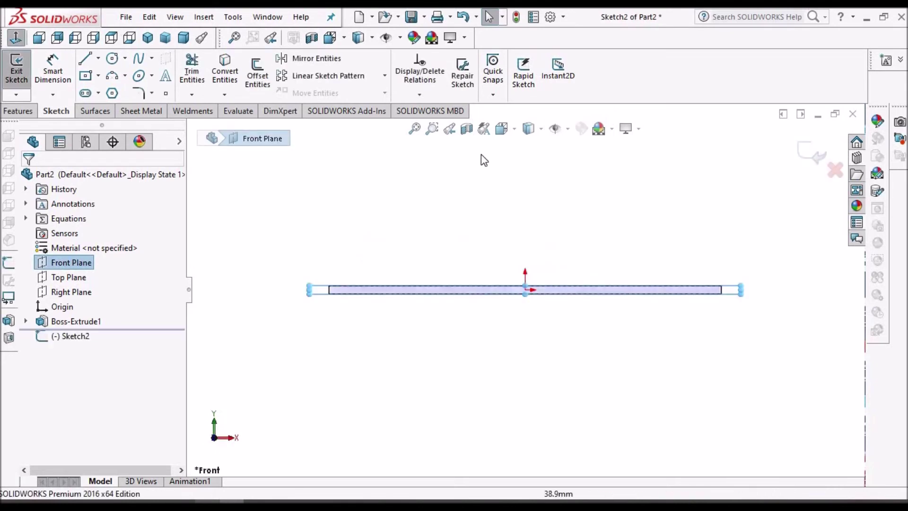
click(528, 128)
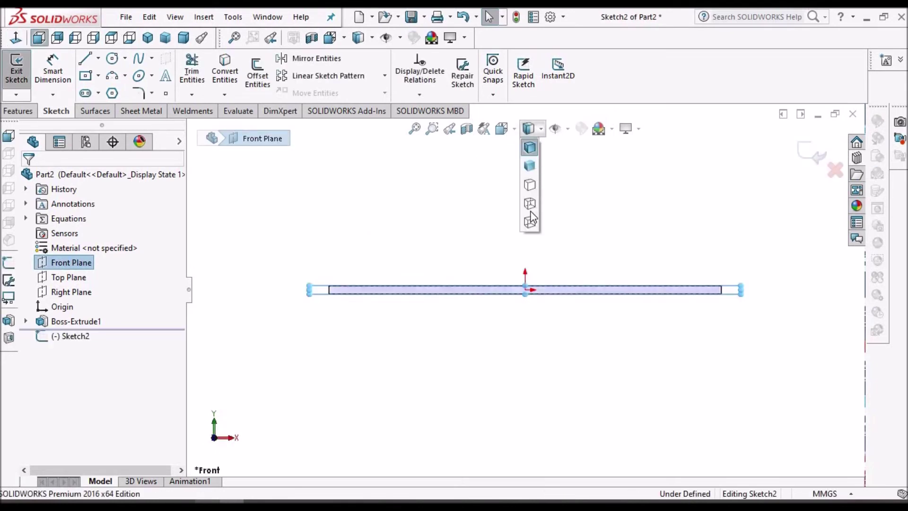
click(529, 222)
click(766, 223)
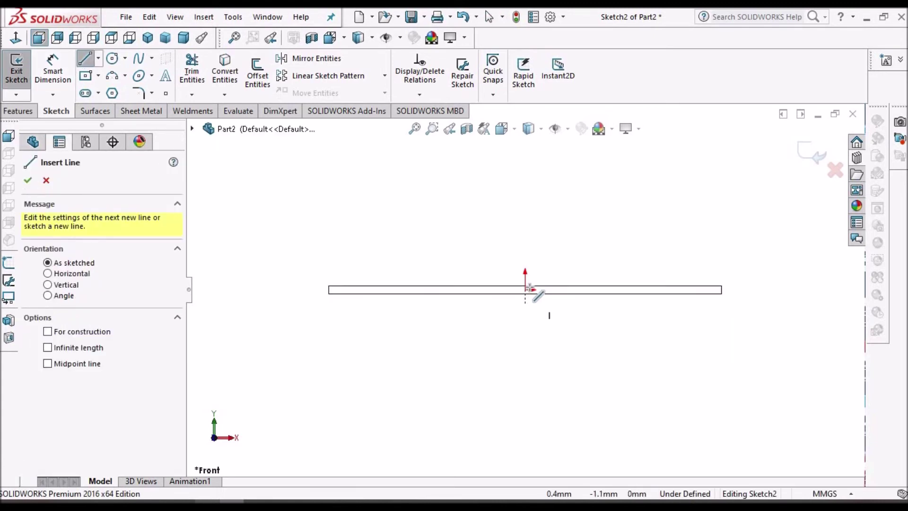
Sketch connected lines from the plate's bottom edge midpoint: about 15 mm down, 6 mm to the right and 7.7 mm up.
scroll(527, 288, down, 2)
click(523, 285)
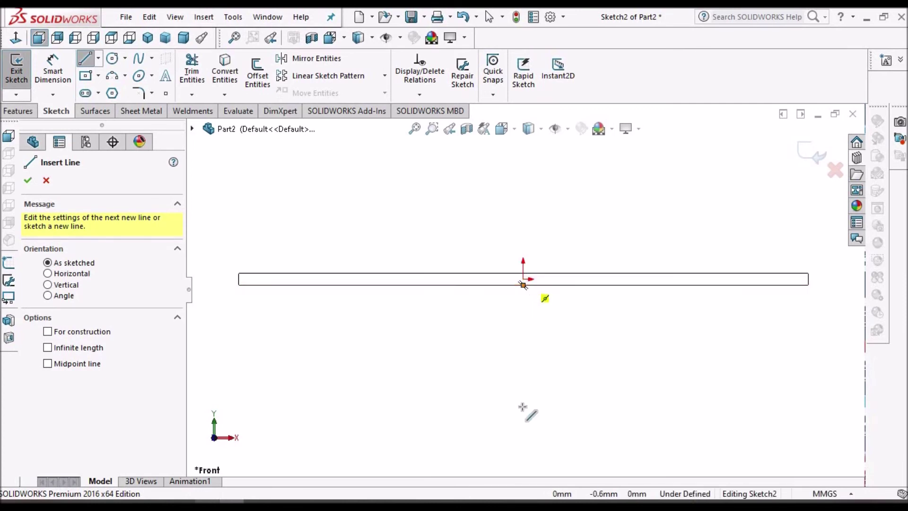
click(523, 452)
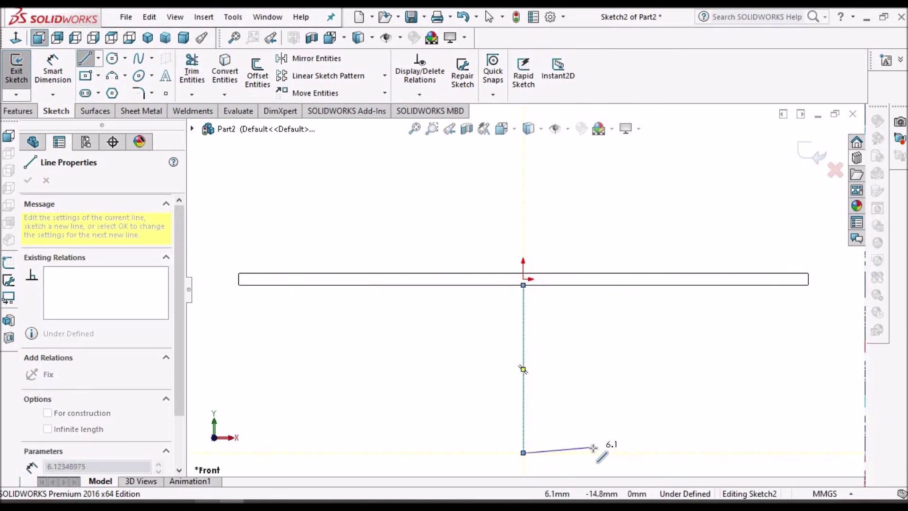
click(593, 453)
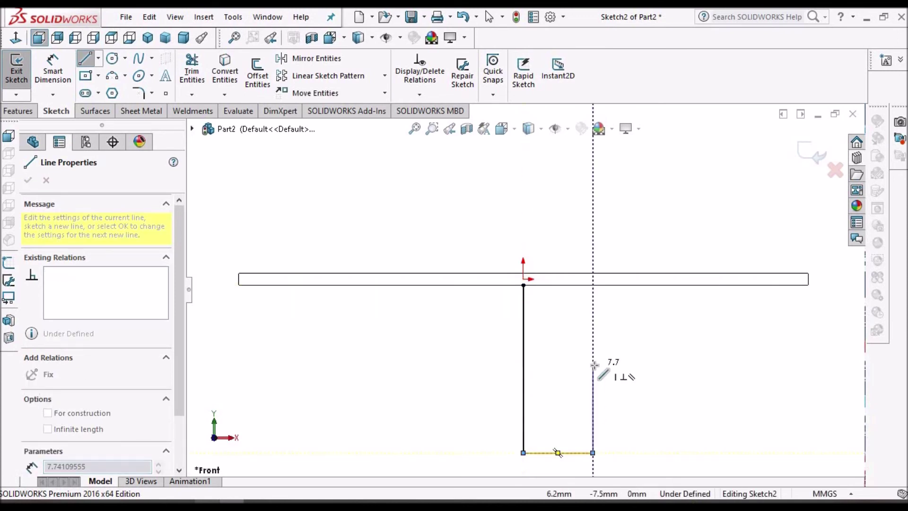
click(593, 364)
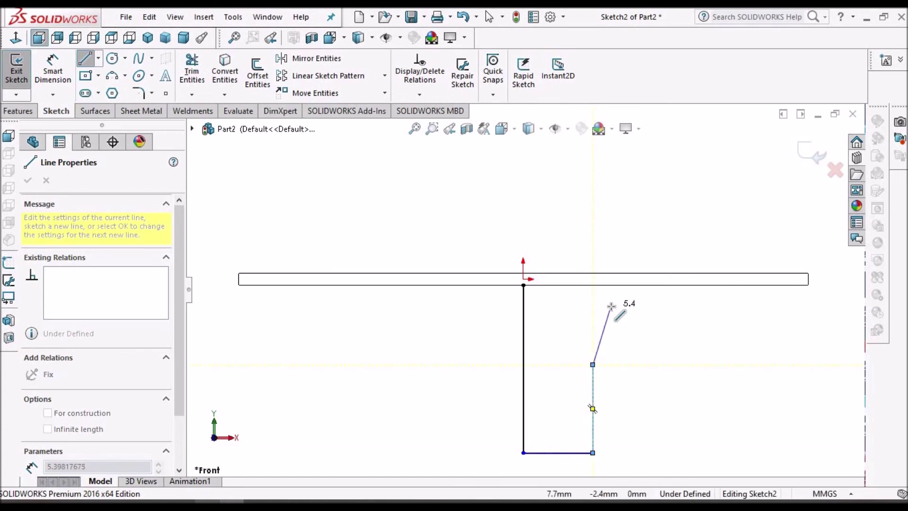
right_click(611, 307)
click(624, 316)
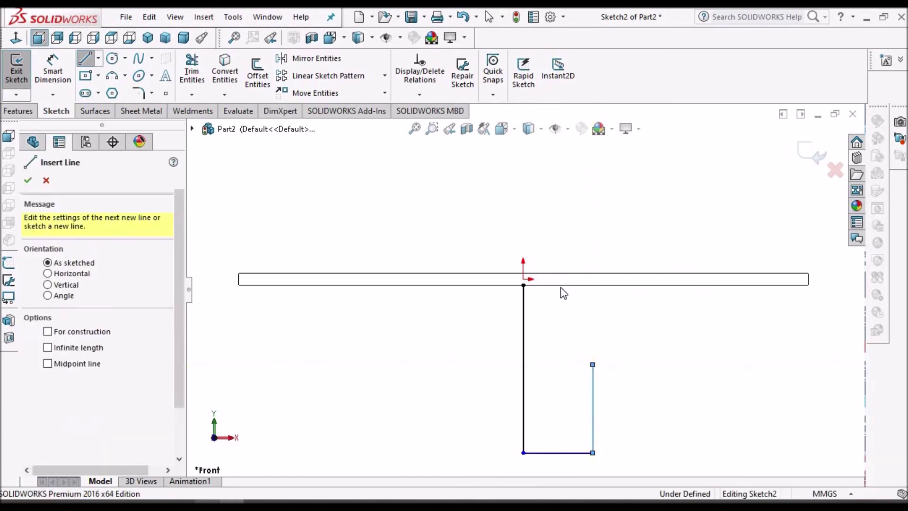
Convert the plate's bottom edge into the sketch and join it to the short vertical line's upper end with a three-point arc, radius about 5.5 mm.
click(223, 70)
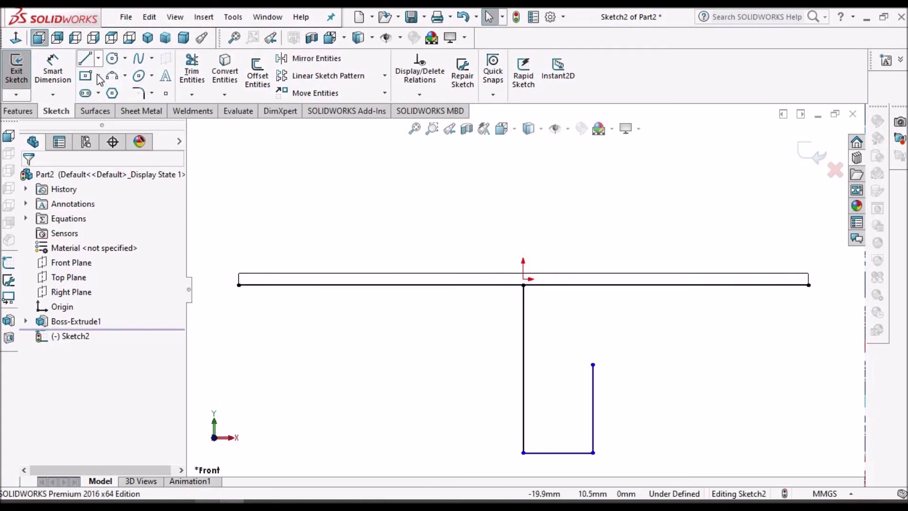
click(115, 77)
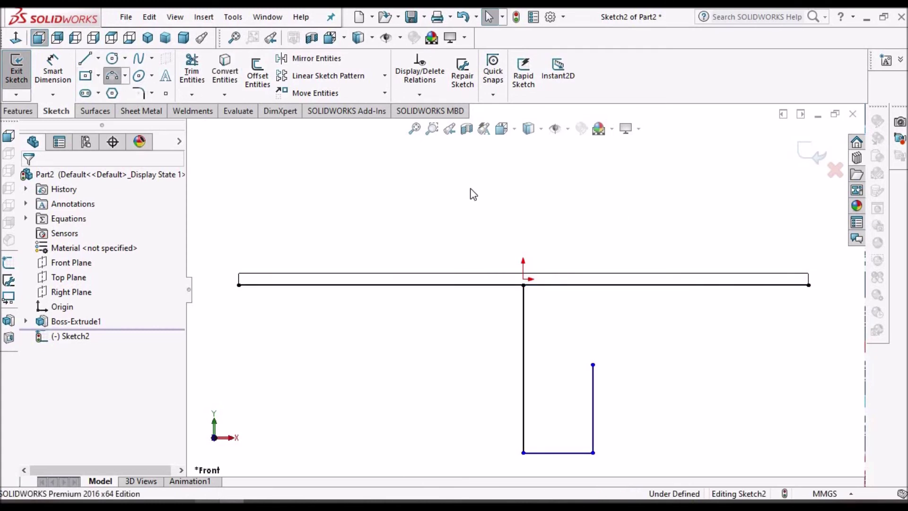
click(619, 284)
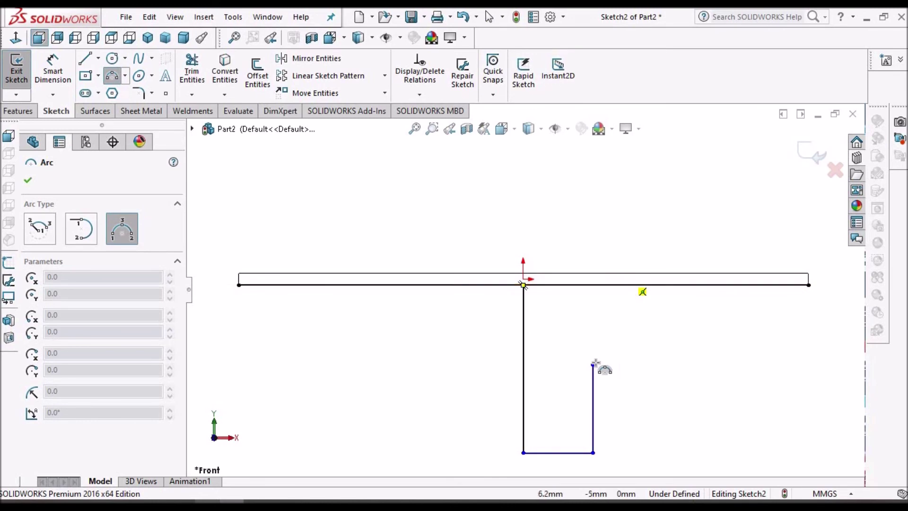
click(593, 364)
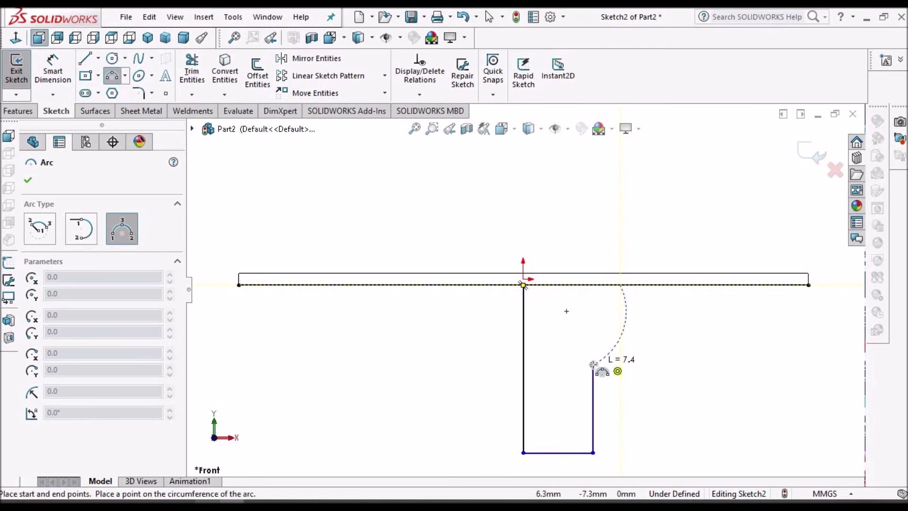
click(590, 319)
right_click(574, 224)
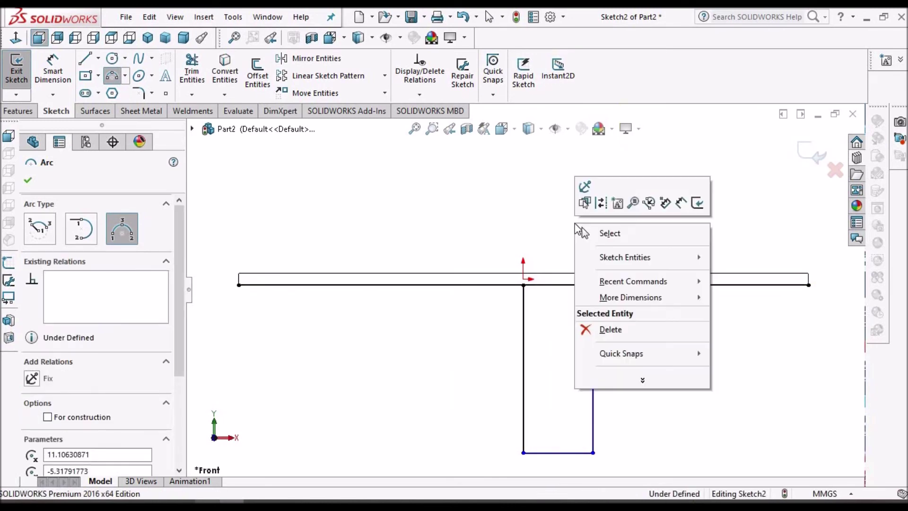
click(593, 232)
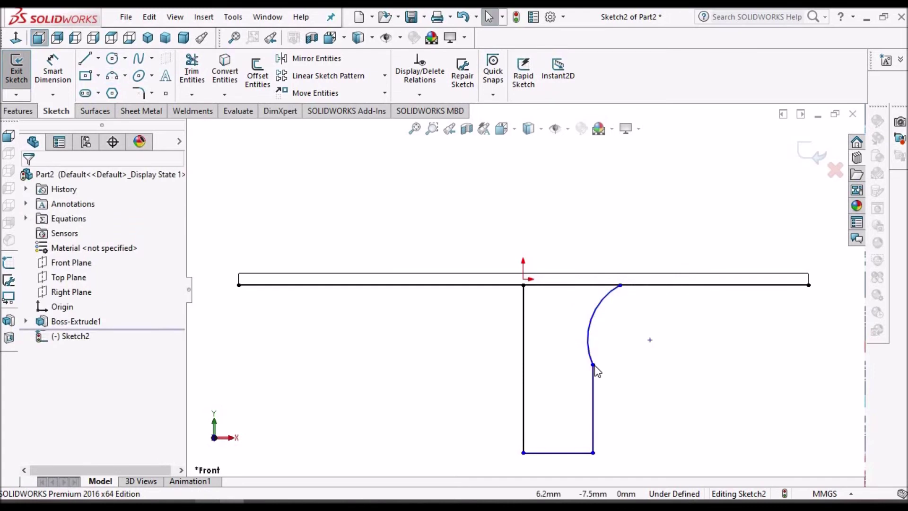
Make the arc tangent to the short vertical line at their shared endpoint.
click(593, 366)
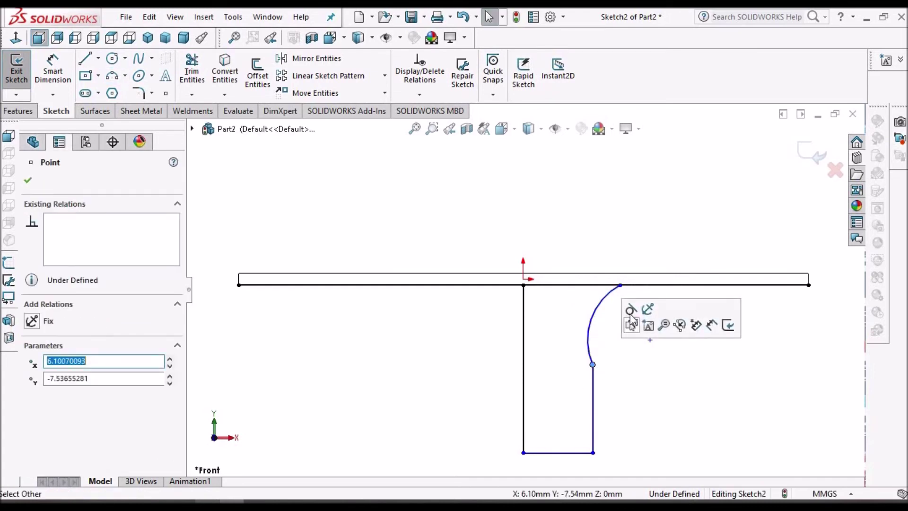
click(631, 325)
click(653, 404)
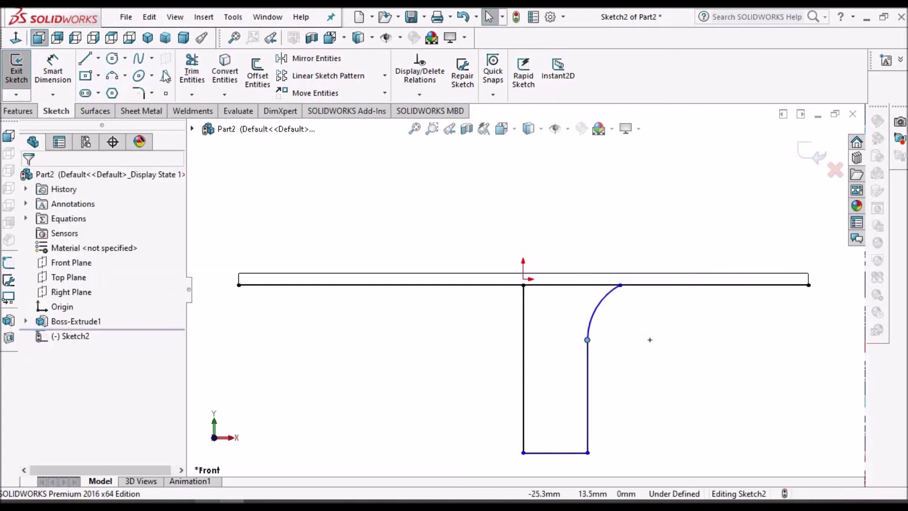
Corner-trim the converted bottom edge against the arc and the long vertical line to close the profile.
click(198, 66)
click(39, 302)
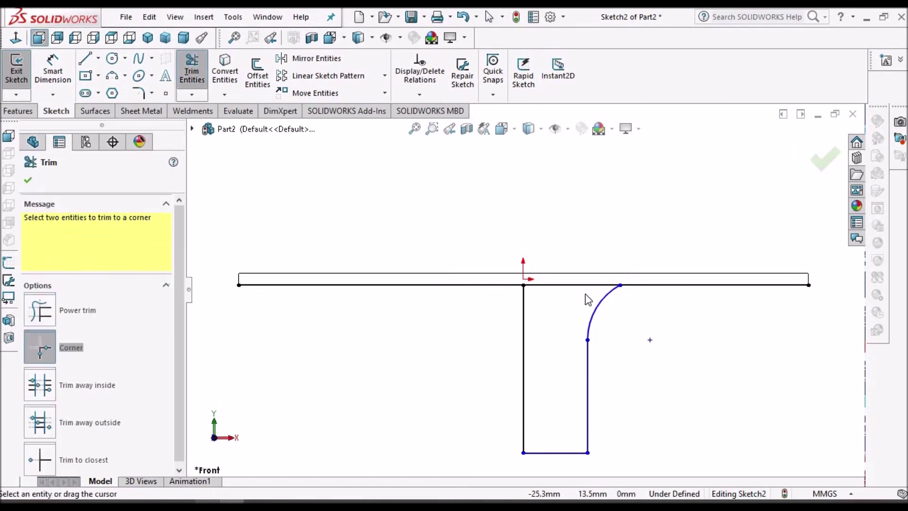
click(594, 286)
click(607, 296)
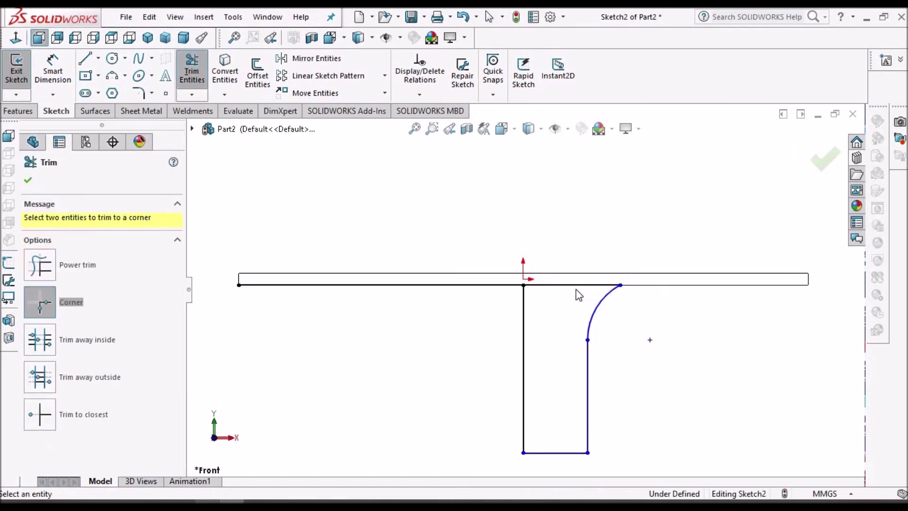
click(518, 285)
click(524, 313)
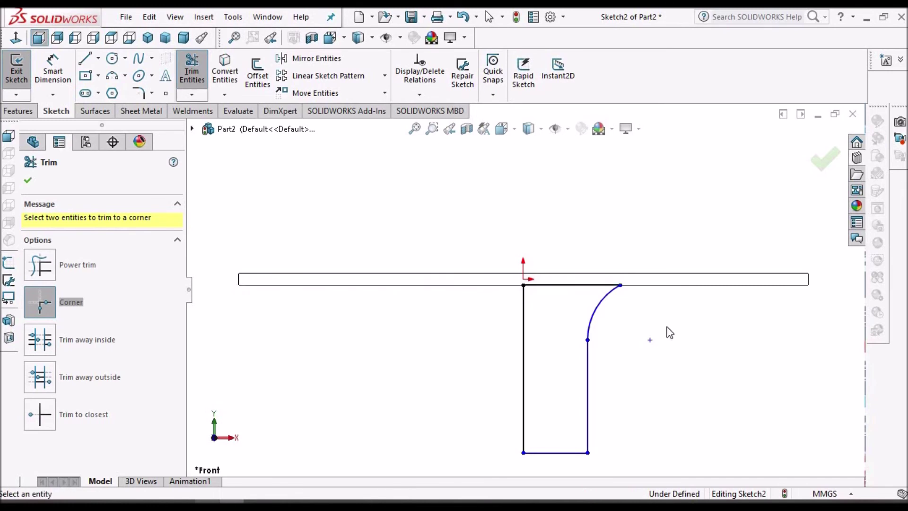
key(Escape)
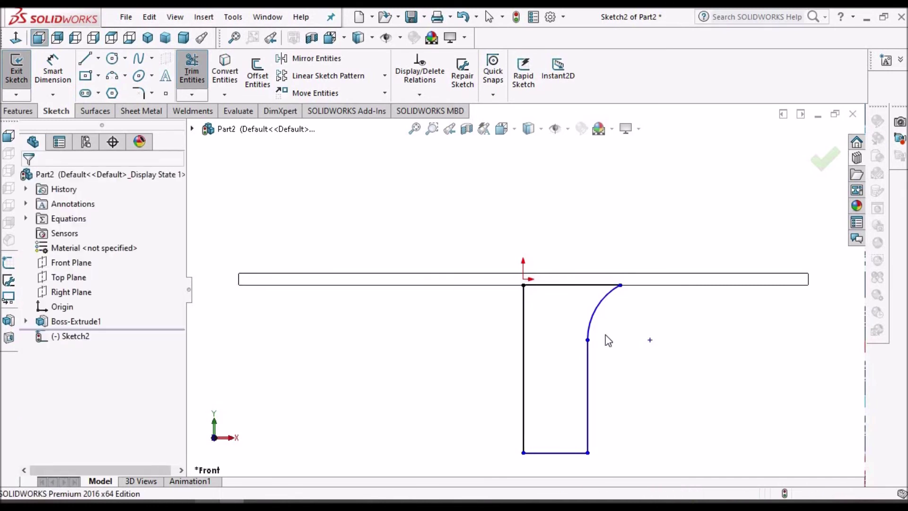
Dimension the profile's arc radius as 5 mm, its bottom width as 6 mm and its overall height as 10 mm.
scroll(606, 334, up, 1)
click(85, 59)
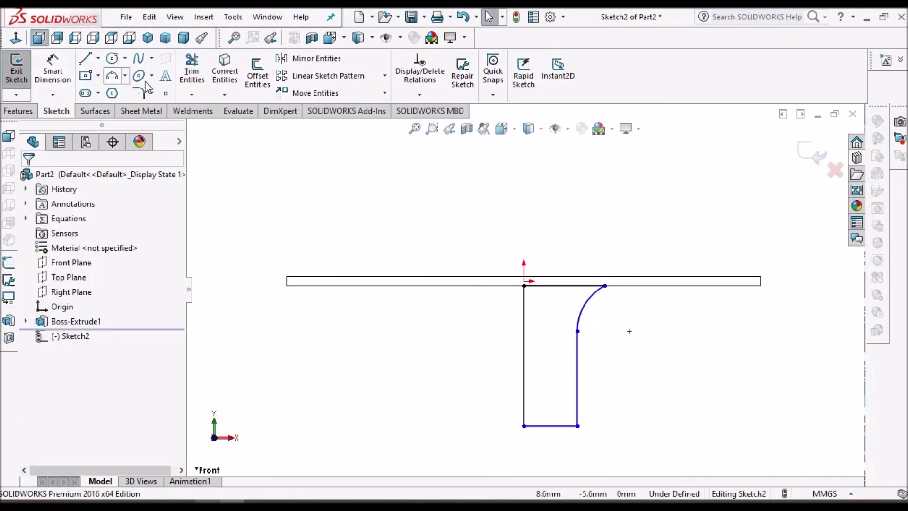
click(52, 71)
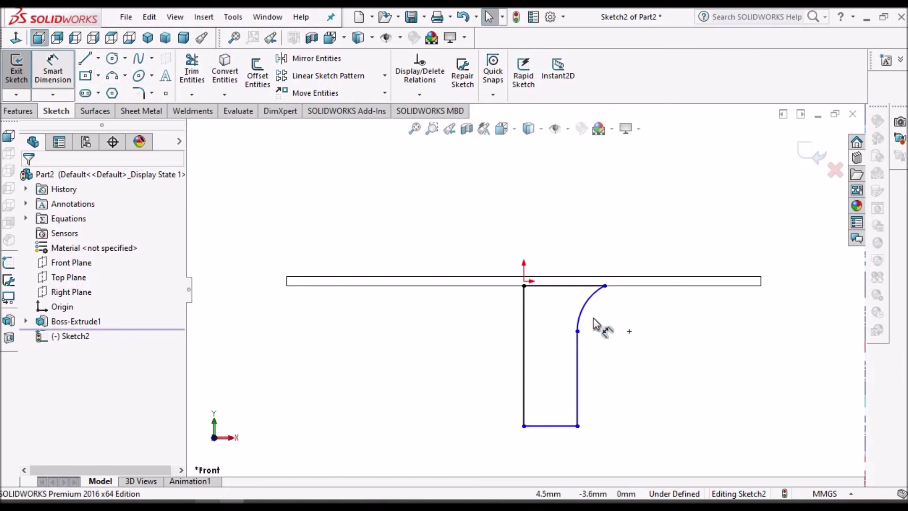
scroll(597, 325, down, 1)
click(579, 301)
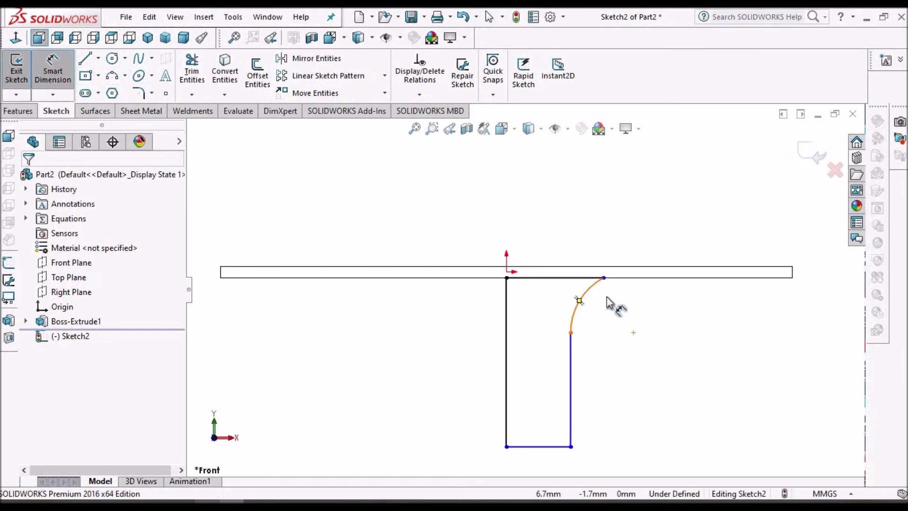
click(634, 312)
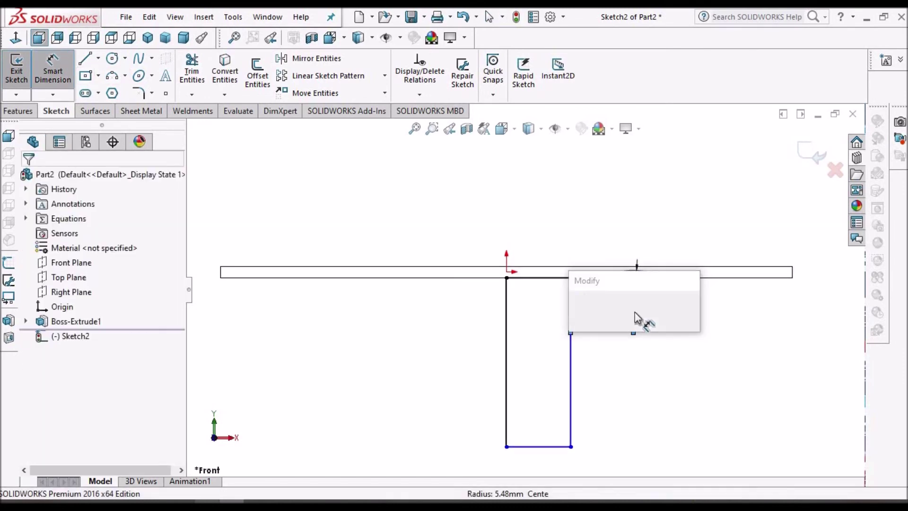
Dimension the horizontal distance from the long vertical line to the arc's upper endpoint as 10 mm.
click(483, 251)
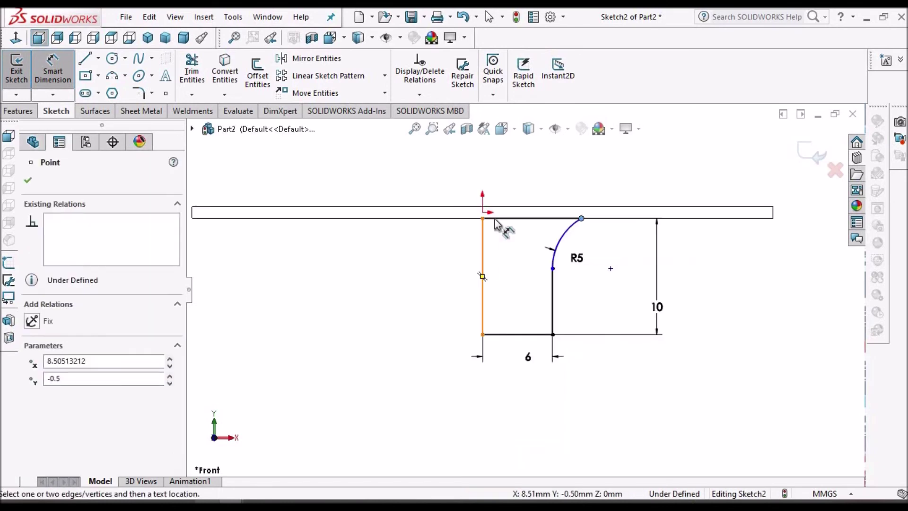
click(520, 174)
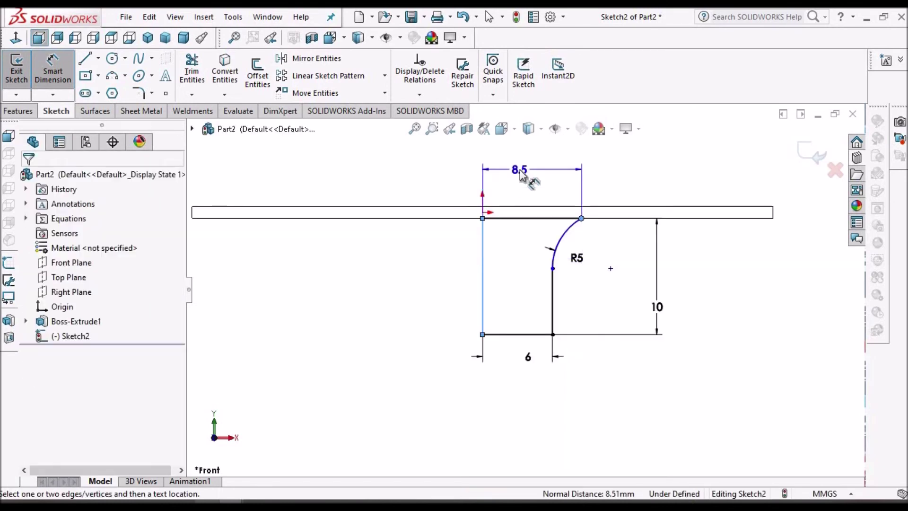
click(522, 176)
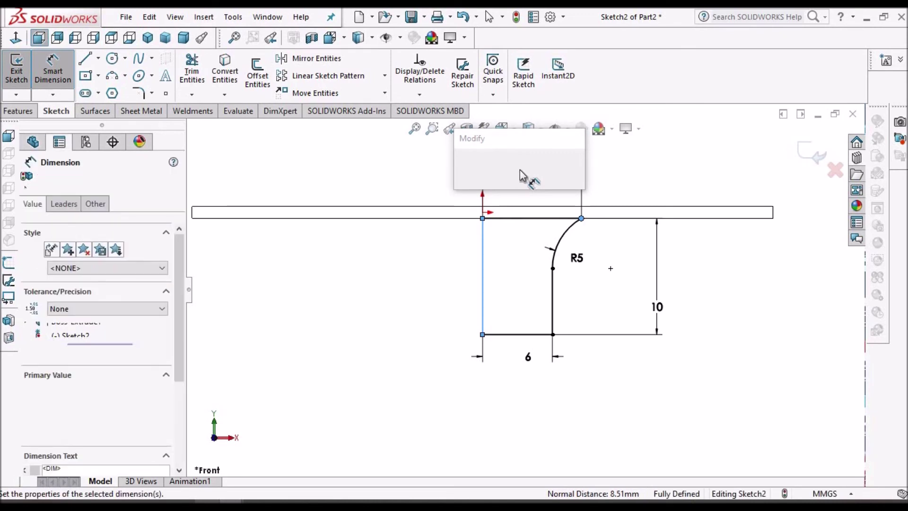
text(8.50513212mm)
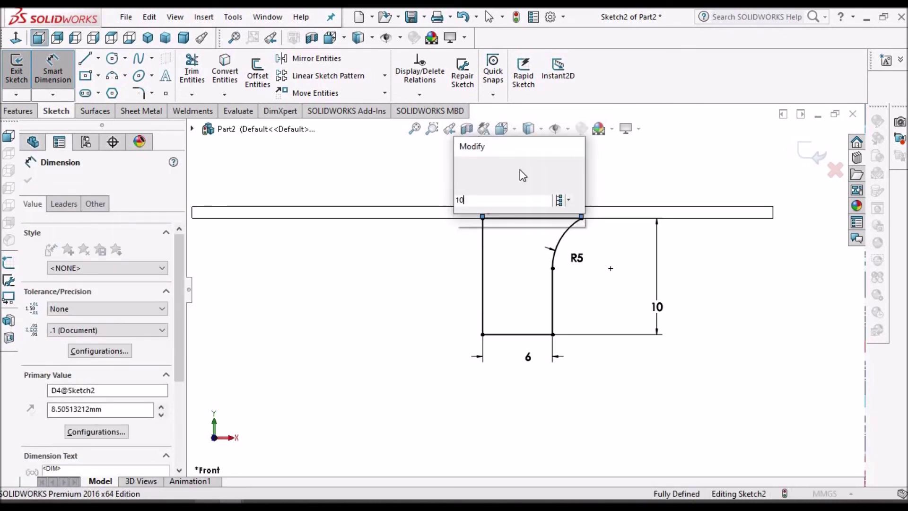
key(Return)
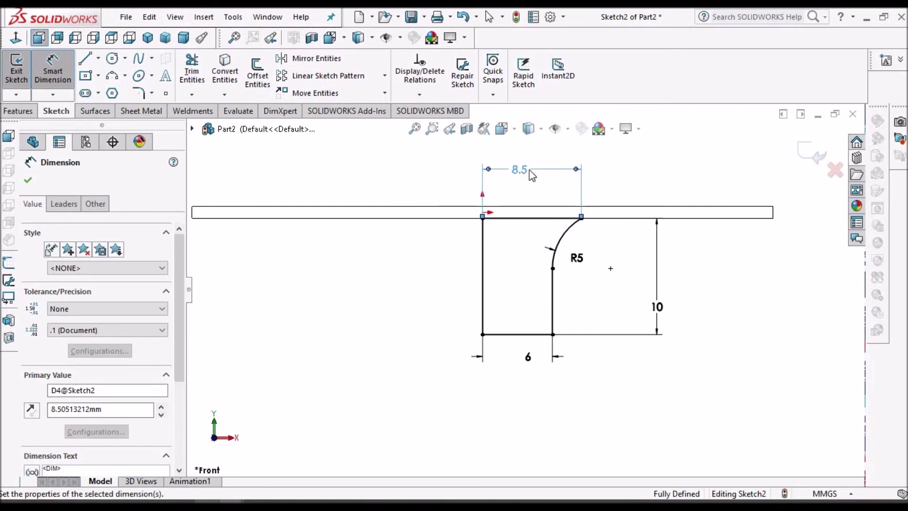
click(29, 184)
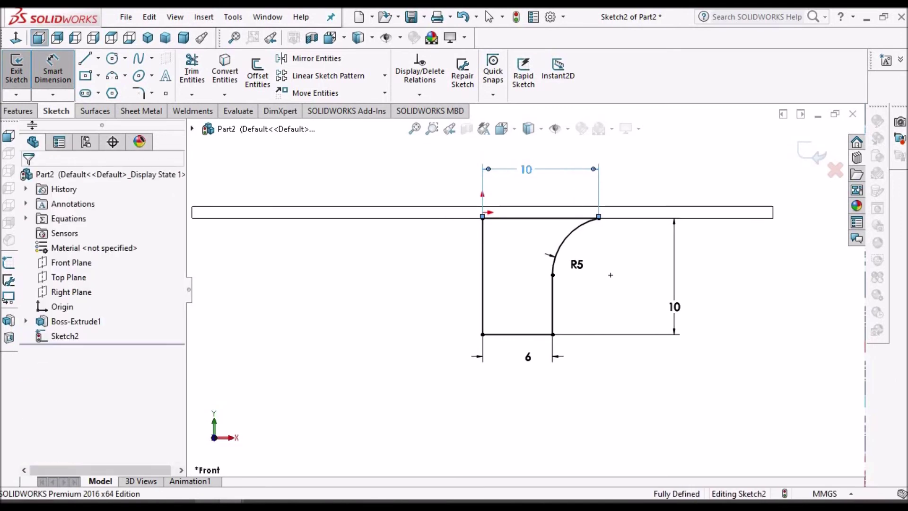
Revolve the closed profile 360 degrees about its long vertical line, merging the result with the plate.
click(19, 111)
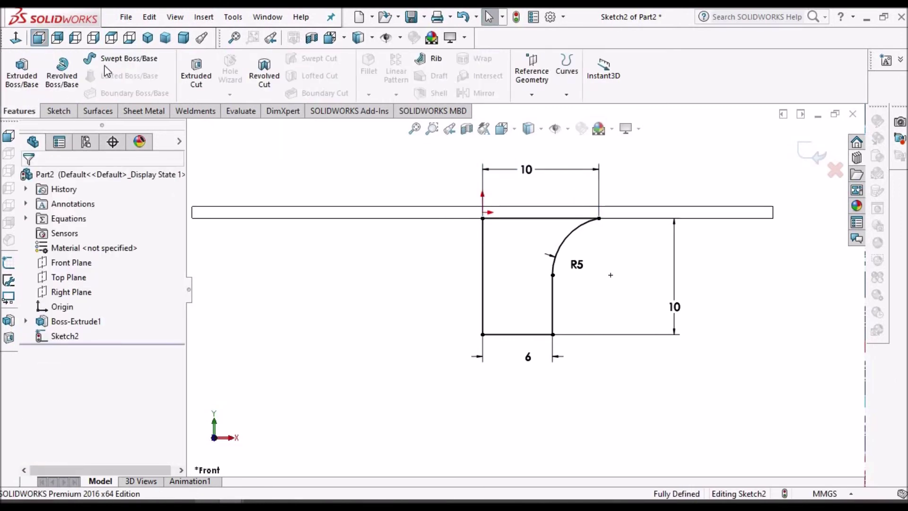
click(62, 76)
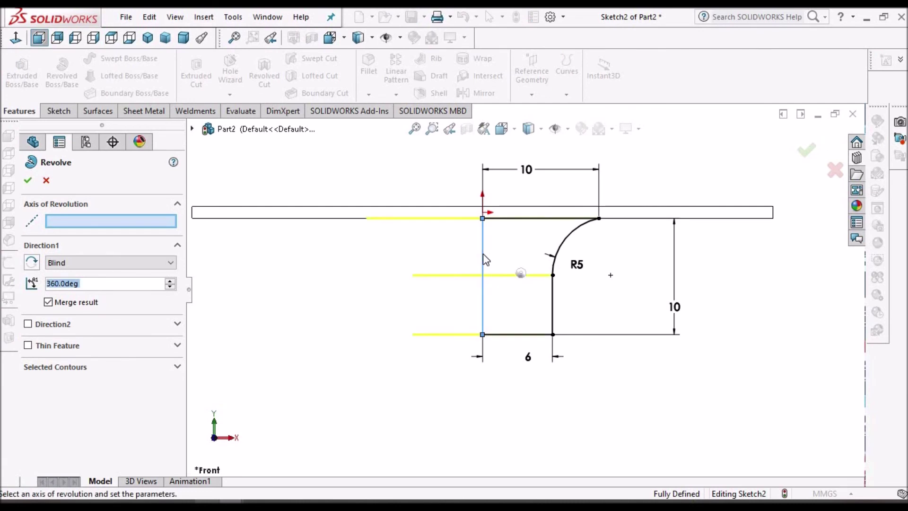
click(483, 253)
click(30, 180)
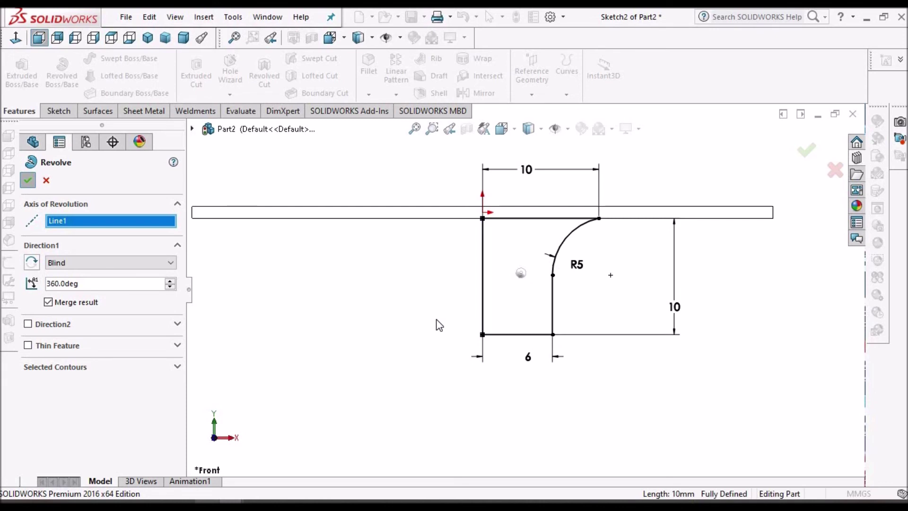
Switch the model display to shaded with edges and view the revolved boss from below the plate.
click(533, 130)
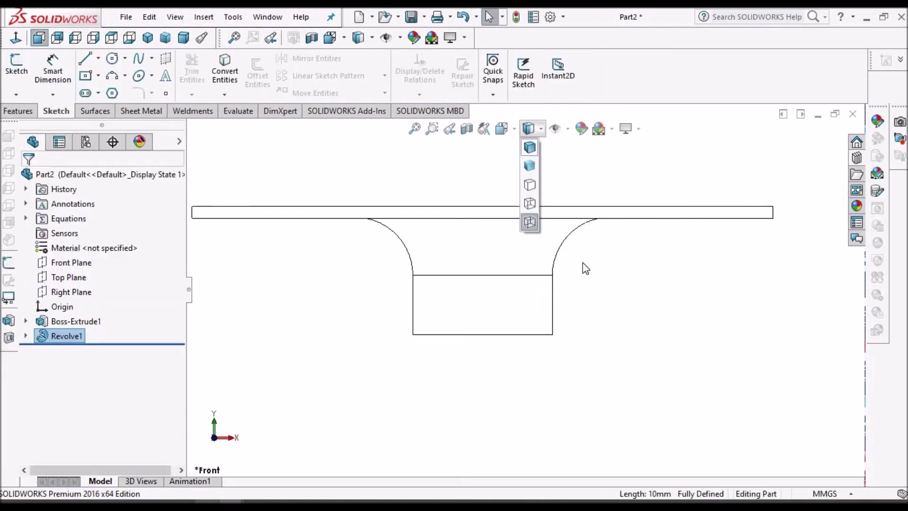
scroll(562, 316, up, 4)
middle_drag(527, 189, 529, 259)
scroll(546, 346, up, 1)
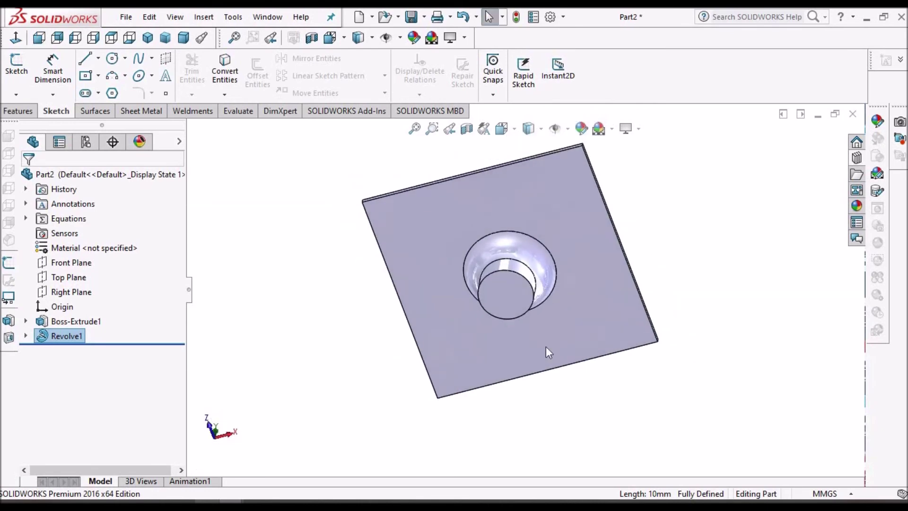
middle_drag(548, 352, 509, 238)
Sketch the outline of the plate's narrow front side face and remove the plate with an Extruded Cut set to Through All.
scroll(511, 217, down, 5)
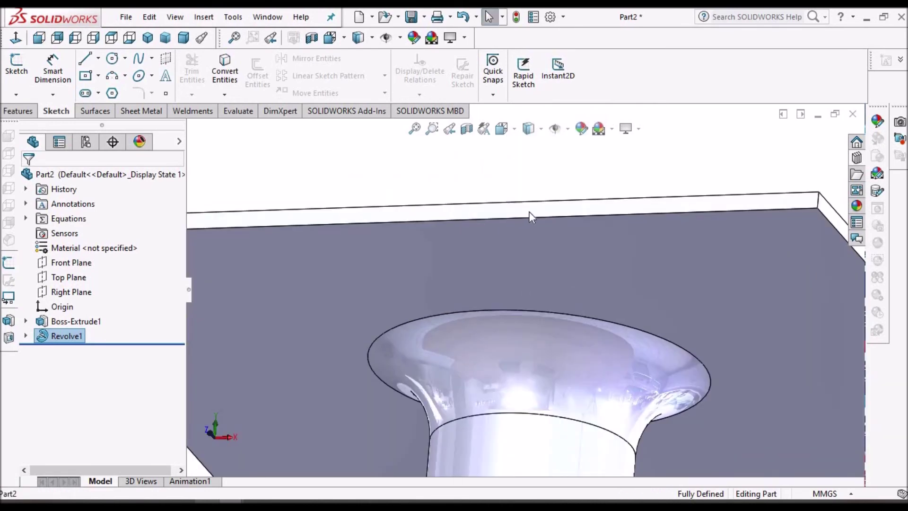
click(529, 212)
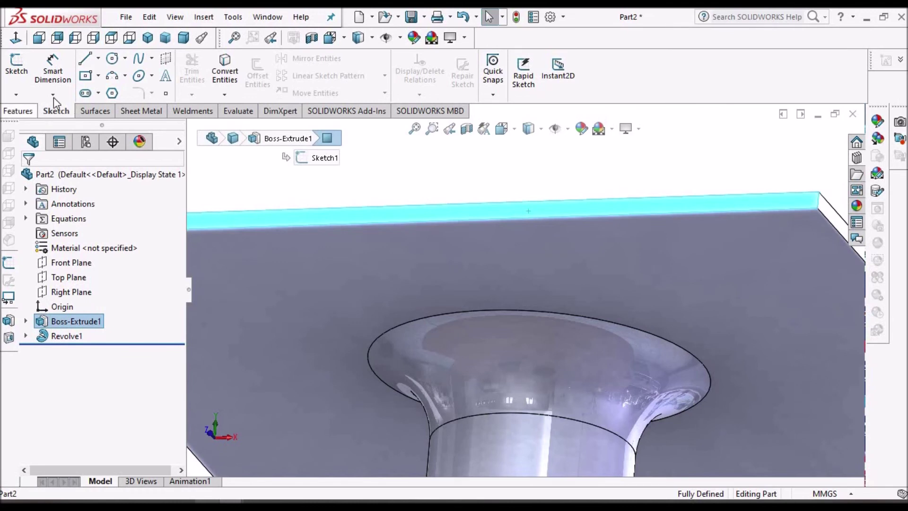
click(17, 66)
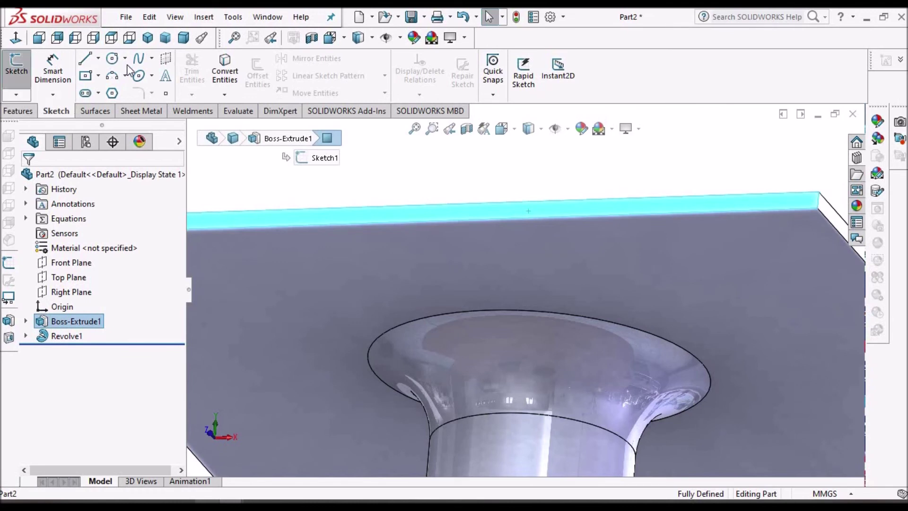
click(19, 111)
click(196, 72)
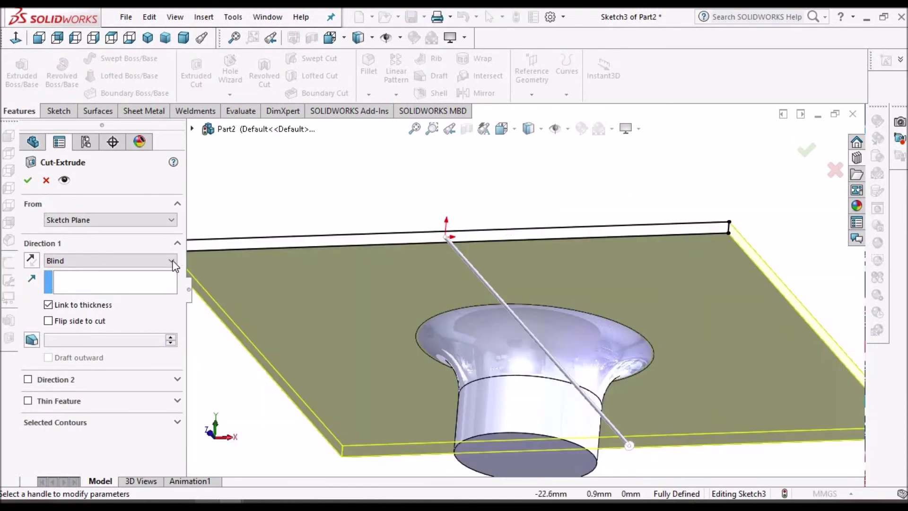
click(170, 260)
click(146, 284)
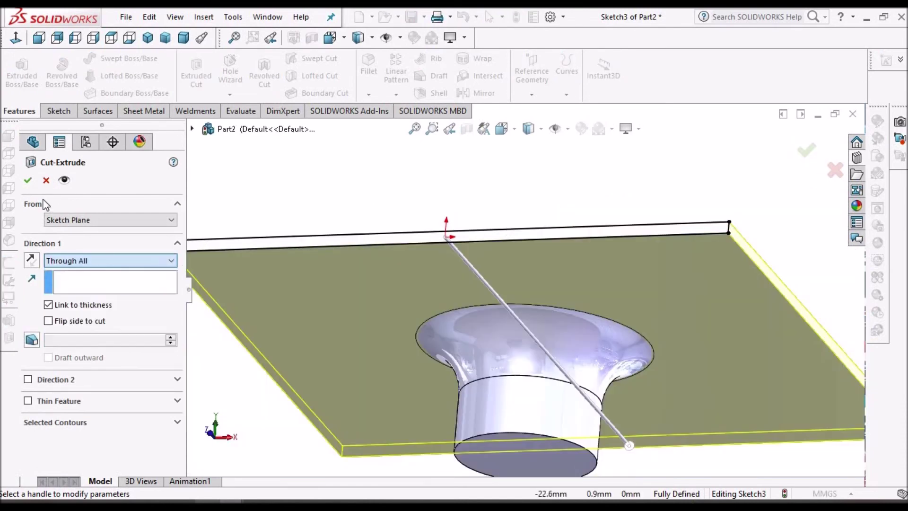
key(Return)
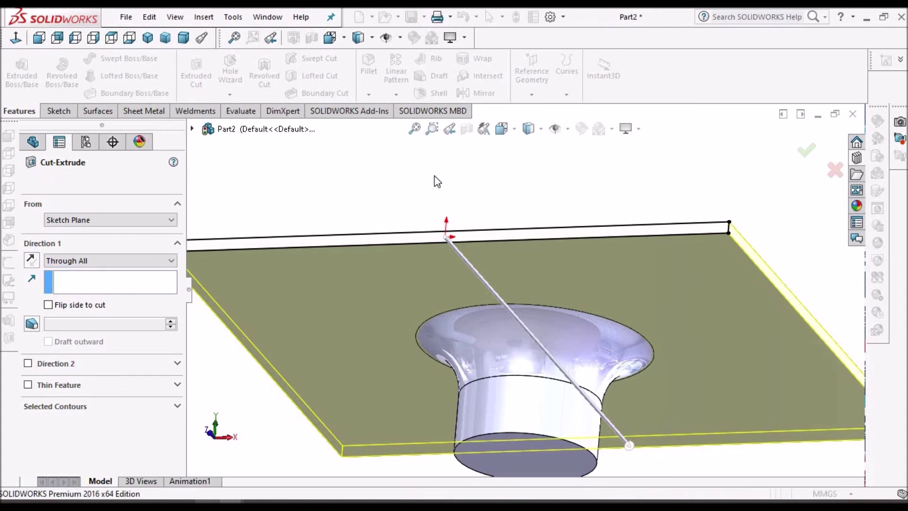
Start a sheet metal Forming Tool and set the flared end's large flat circular face as the stopping face.
scroll(526, 288, up, 6)
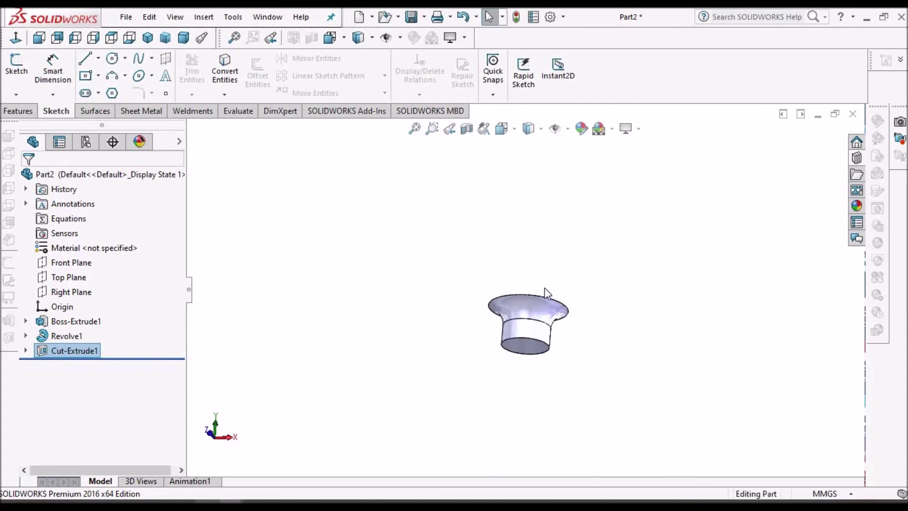
scroll(528, 291, down, 6)
middle_drag(501, 313, 554, 342)
scroll(591, 305, up, 3)
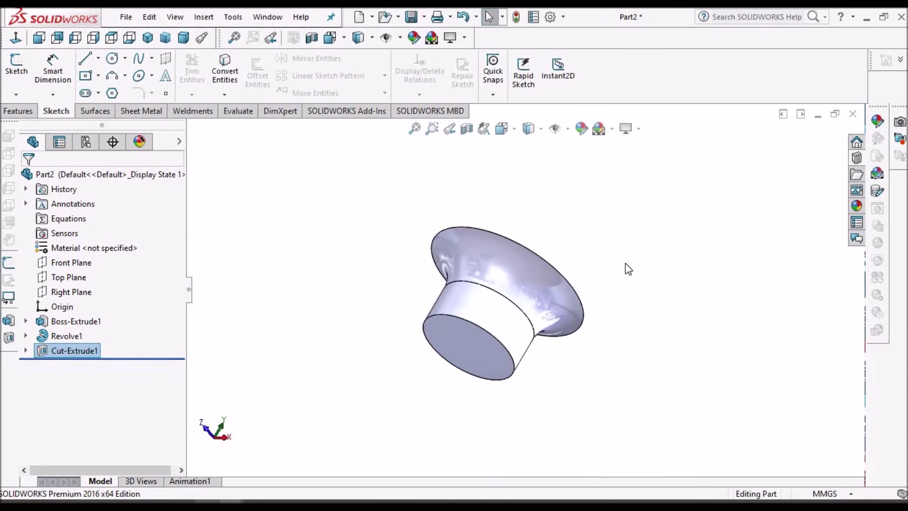
click(138, 114)
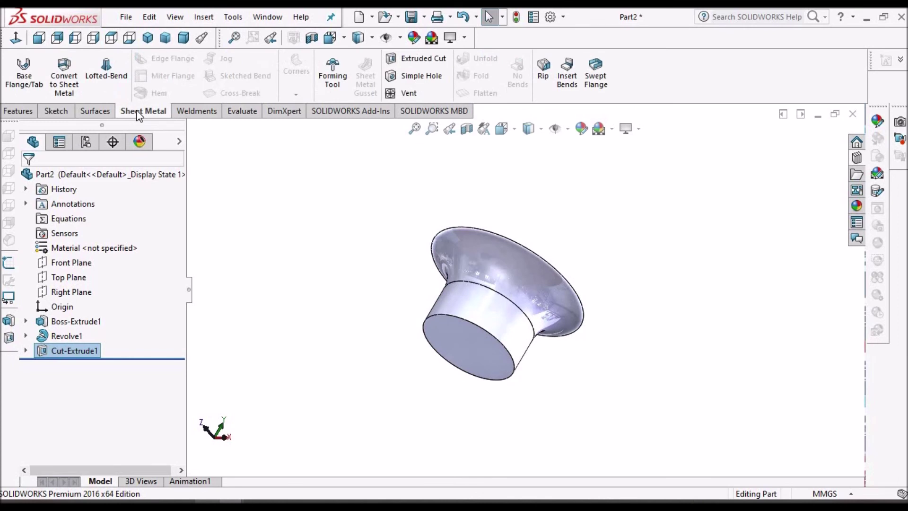
click(340, 79)
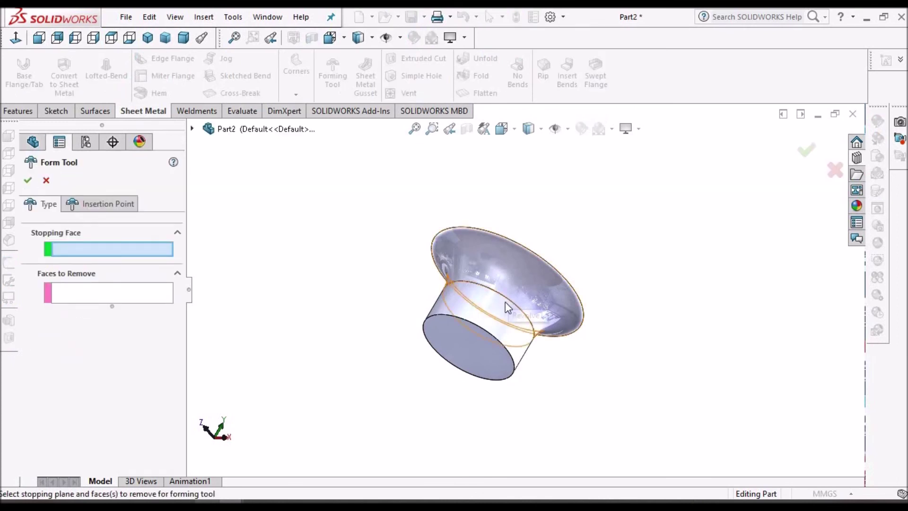
middle_drag(508, 307, 471, 293)
click(471, 293)
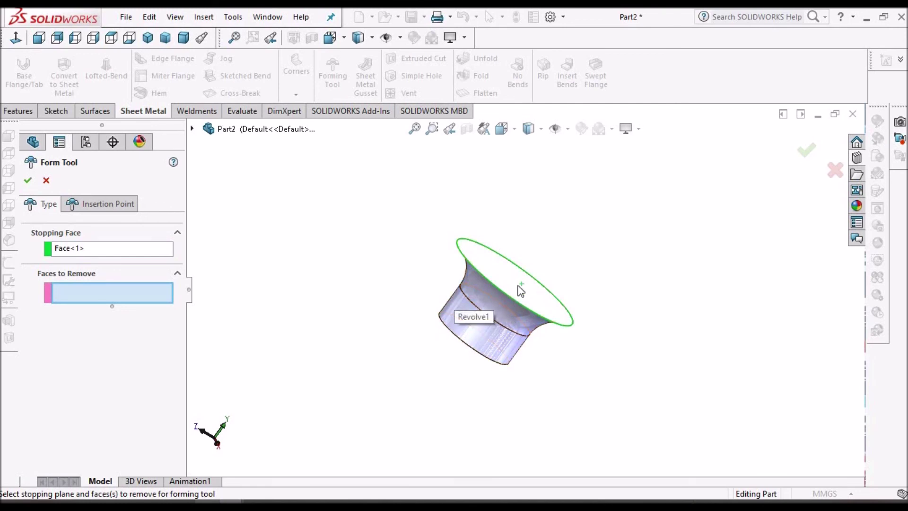
Set the small circular end face as the face to remove and create the forming tool.
middle_drag(506, 294, 343, 305)
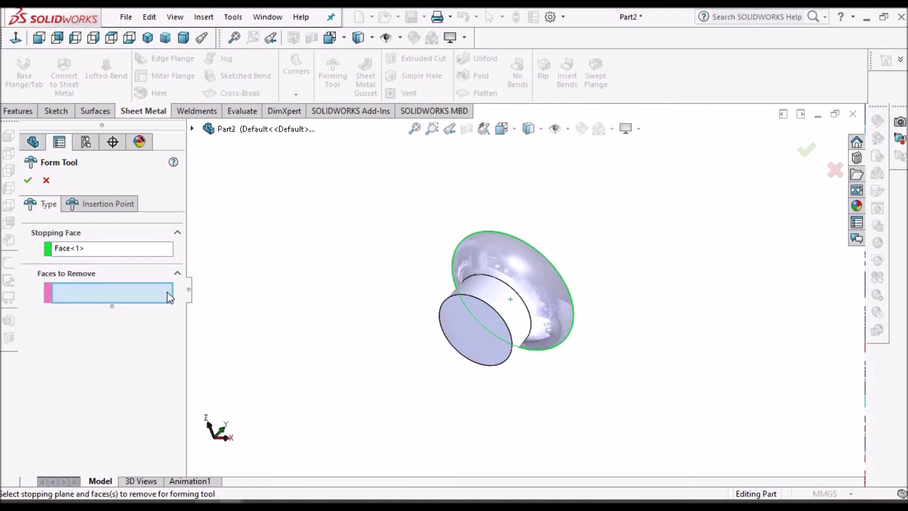
click(479, 329)
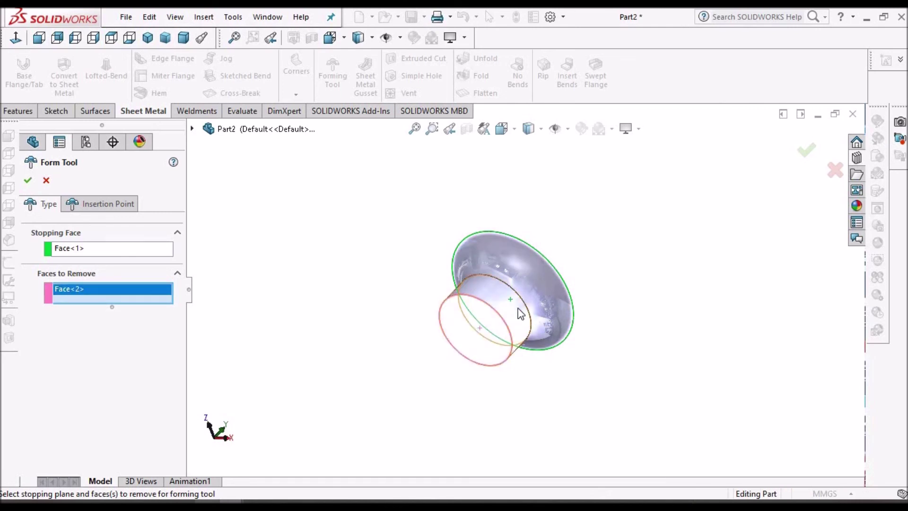
middle_drag(622, 266, 501, 397)
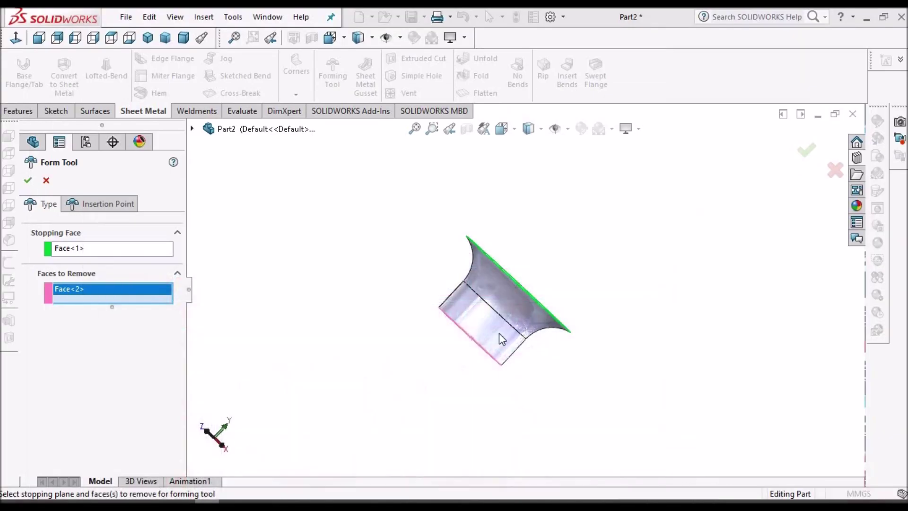
middle_drag(499, 333, 455, 306)
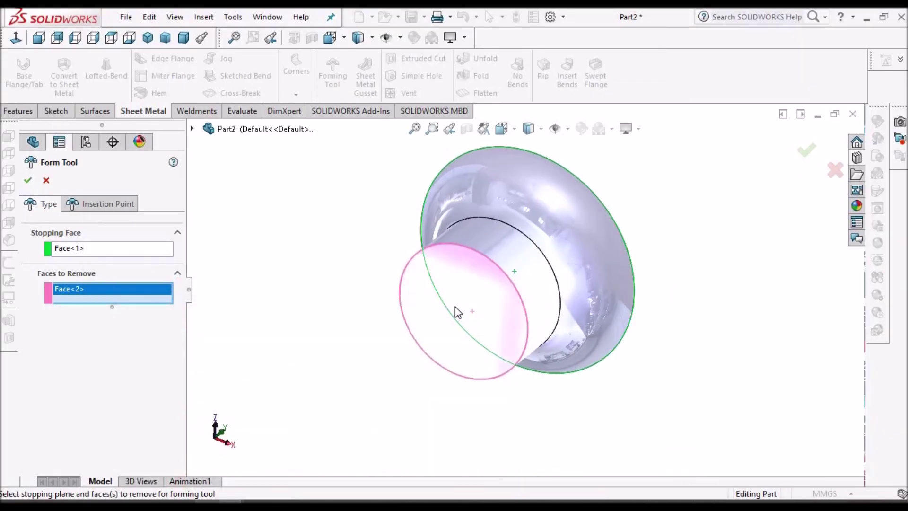
click(27, 180)
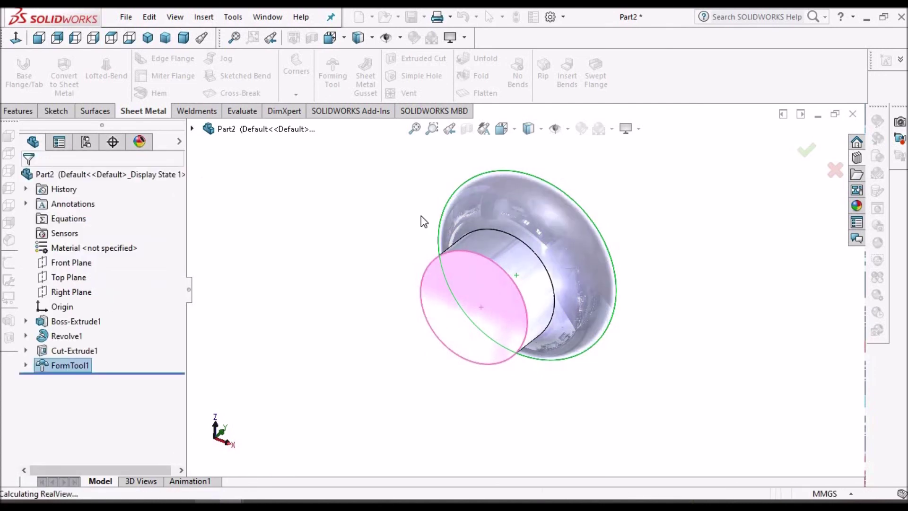
Inspect the finished forming tool and look at the forming tools folder in the Design Library.
middle_drag(541, 320, 561, 327)
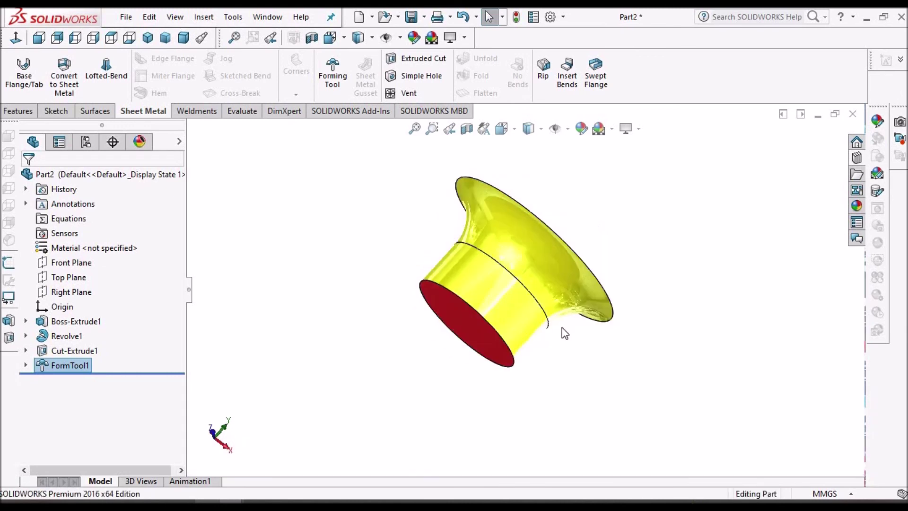
scroll(523, 280, up, 4)
scroll(536, 284, down, 1)
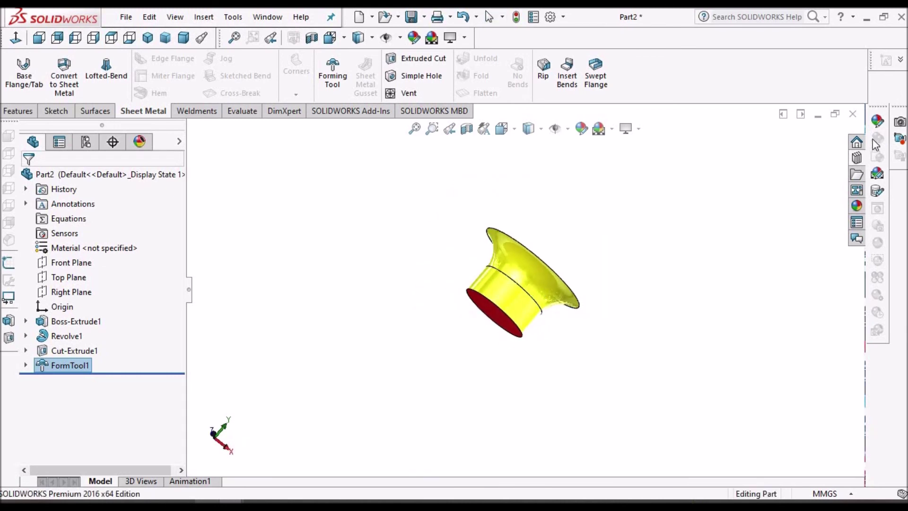
click(857, 158)
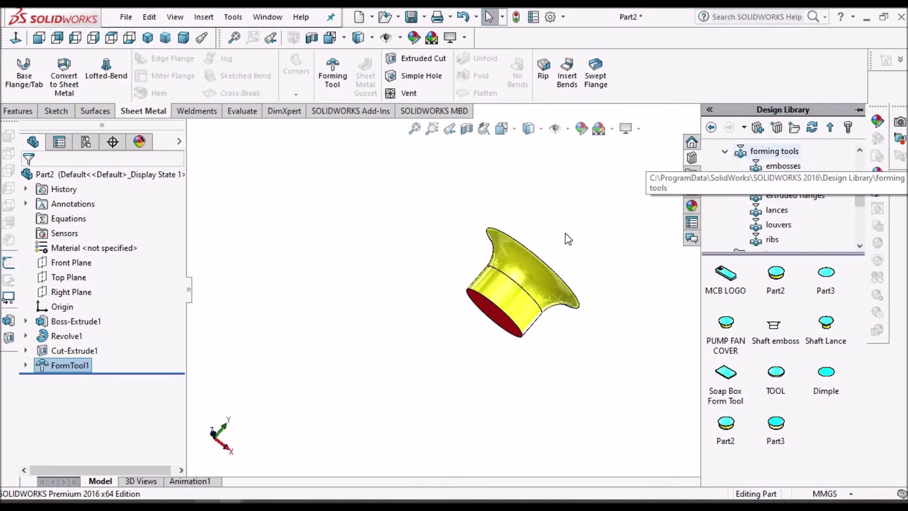
click(481, 164)
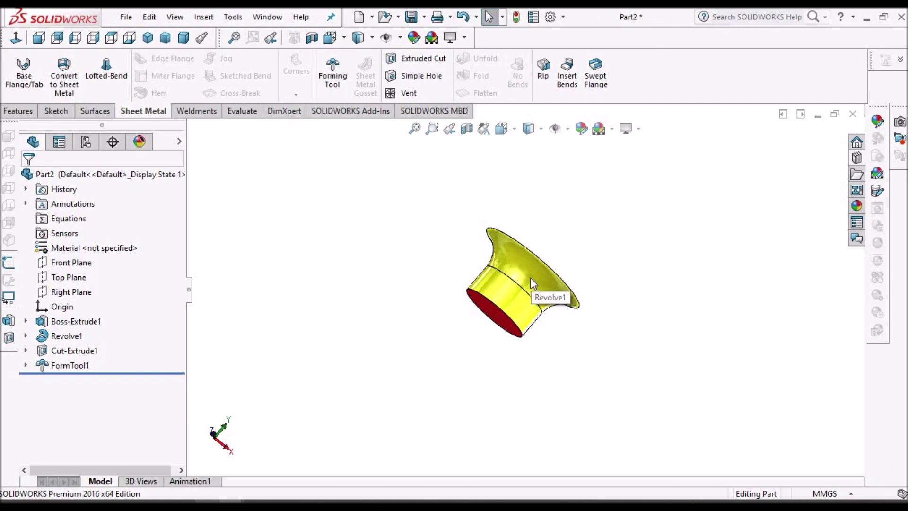
Switch to the impeller part and place the Shaft Lance forming tool from the Design Library's Example folder near the centre of its flat face.
scroll(531, 280, down, 1)
key(ctrl+Tab)
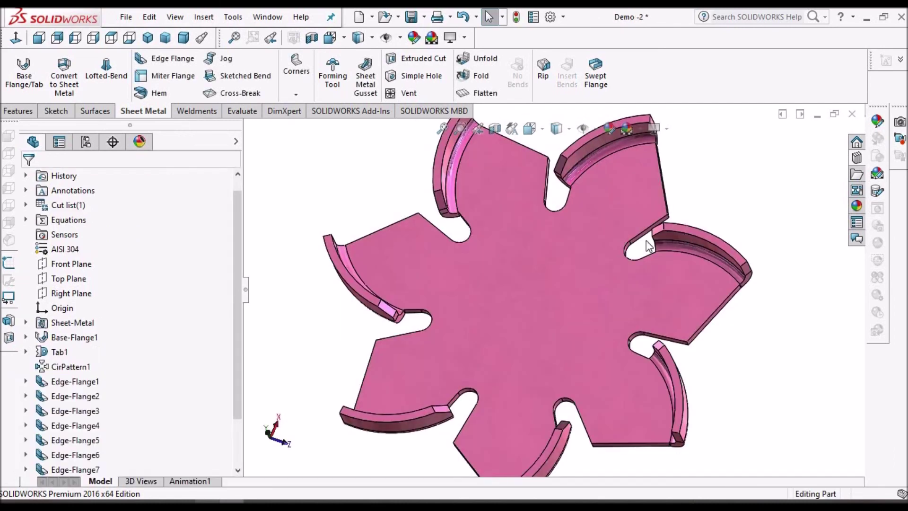
scroll(643, 247, up, 4)
middle_drag(636, 359, 544, 293)
click(857, 158)
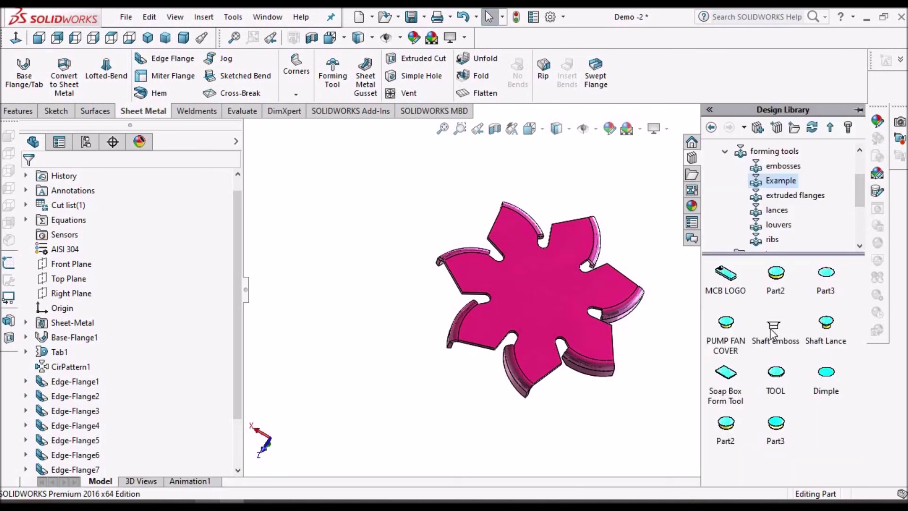
drag(827, 335, 543, 290)
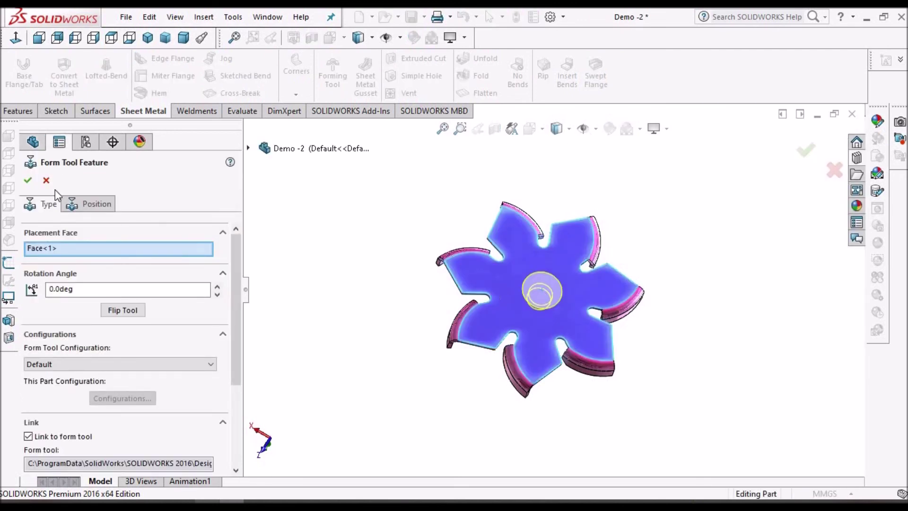
Open the forming tool's position sketch, leave the Point tool, and show the impeller normal to the sketch plane in wireframe.
click(101, 208)
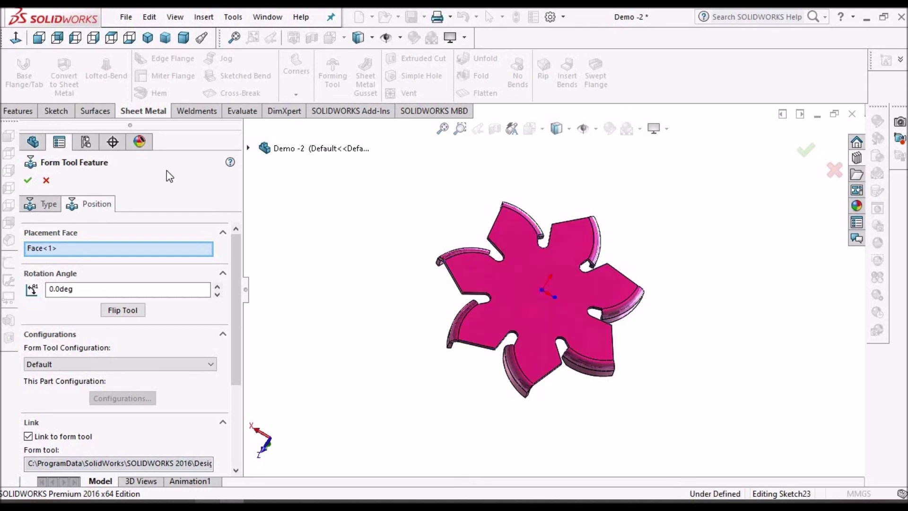
right_click(389, 182)
click(420, 191)
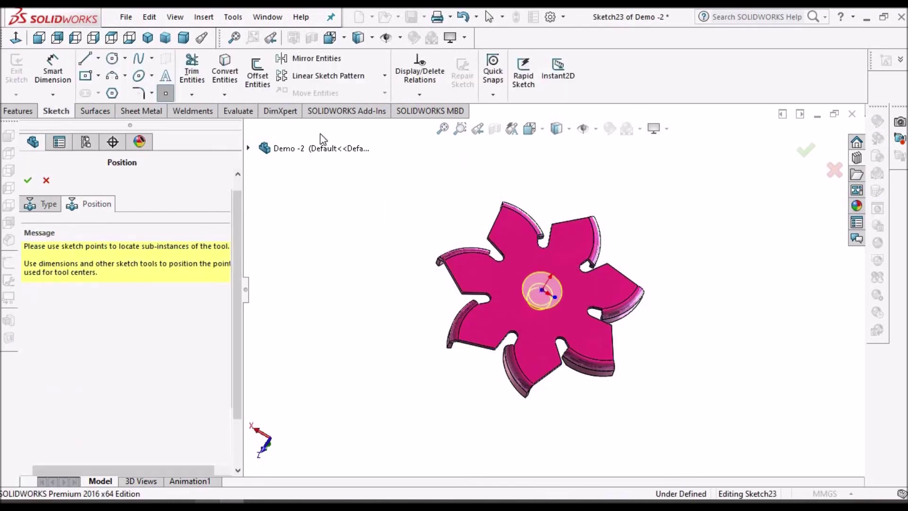
click(16, 37)
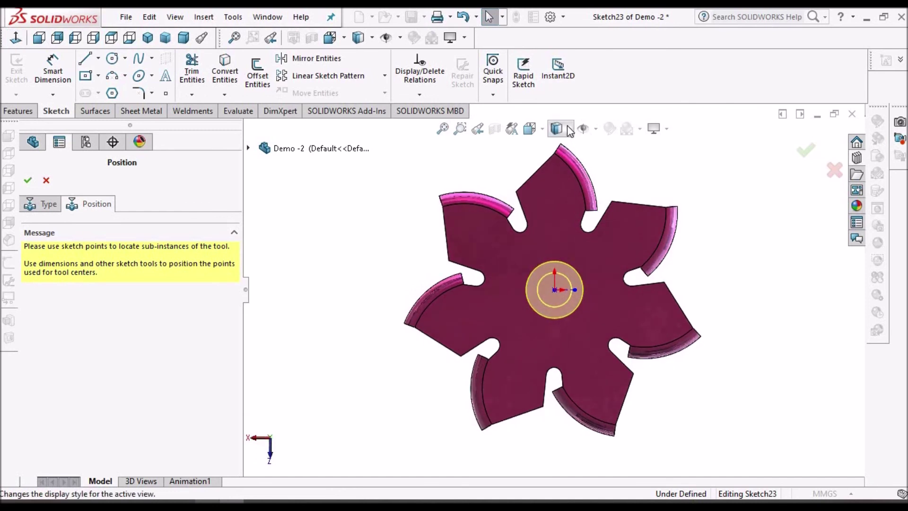
click(570, 131)
click(562, 220)
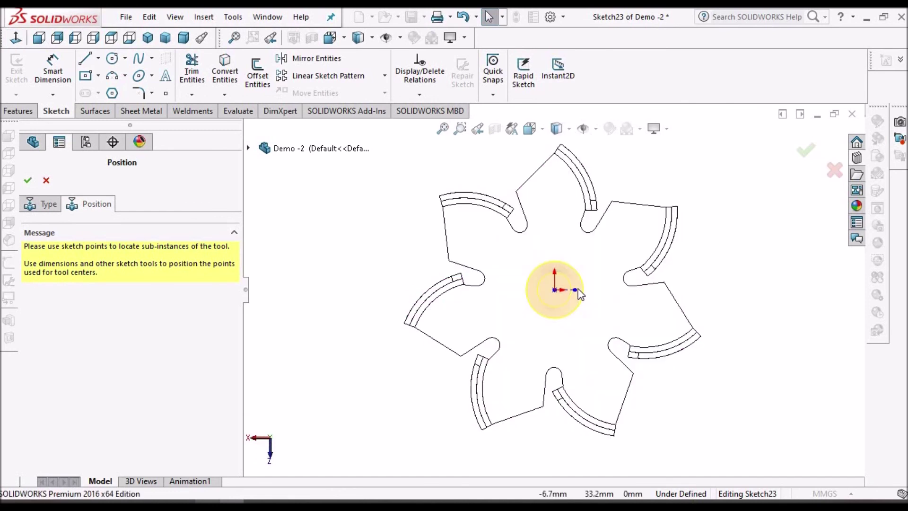
Locate the forming tool's centre point on the origin, finish the form tool feature, and display the part shaded with edges.
scroll(560, 295, down, 5)
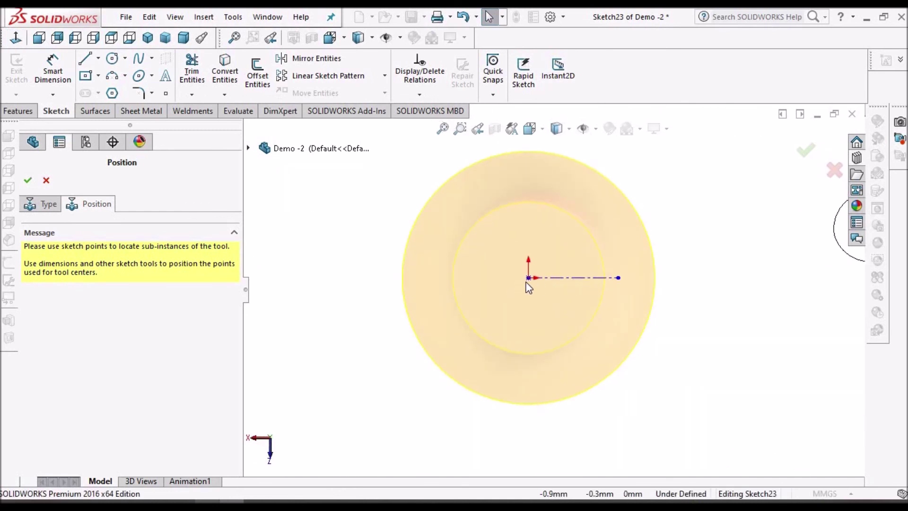
mouse_move(529, 277)
mouse_down()
mouse_move(598, 226)
mouse_move(529, 280)
mouse_up()
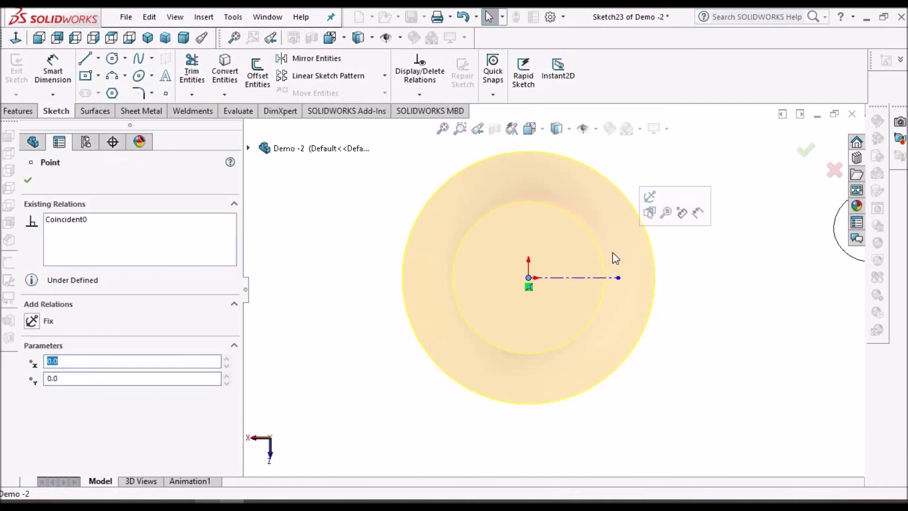
scroll(612, 251, up, 4)
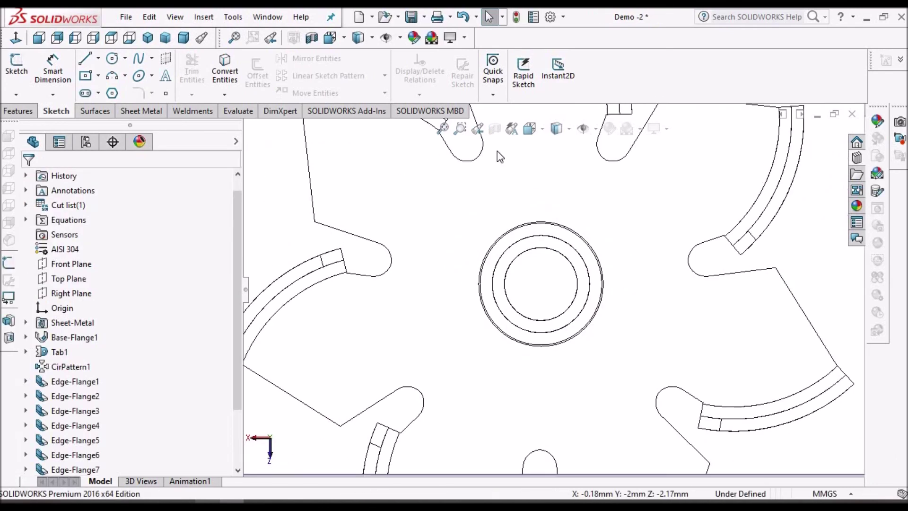
click(556, 129)
click(557, 147)
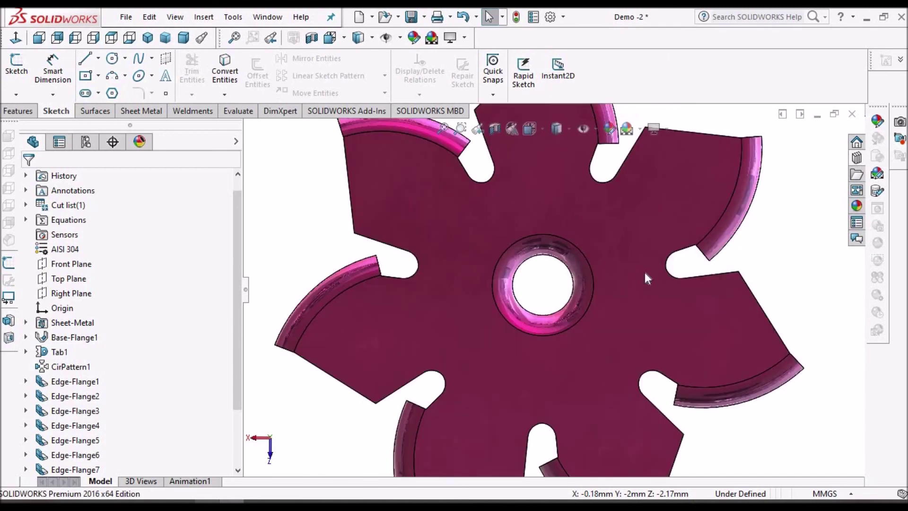
Examine the finished impeller and its flared shaft hole from several angles.
scroll(612, 273, up, 5)
middle_drag(714, 305, 598, 304)
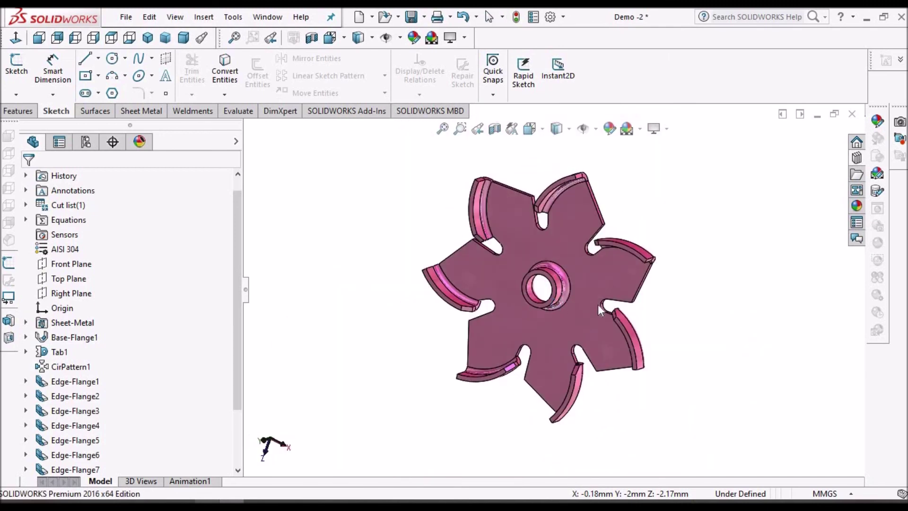
scroll(603, 298, down, 4)
mouse_move(608, 239)
middle_down()
mouse_move(611, 325)
mouse_move(597, 360)
middle_up()
scroll(610, 325, up, 4)
scroll(607, 326, down, 1)
scroll(597, 360, up, 1)
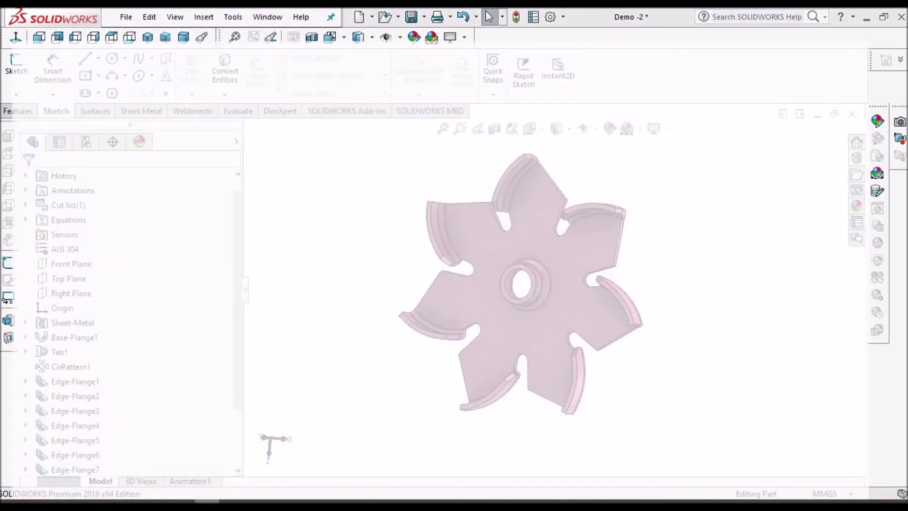